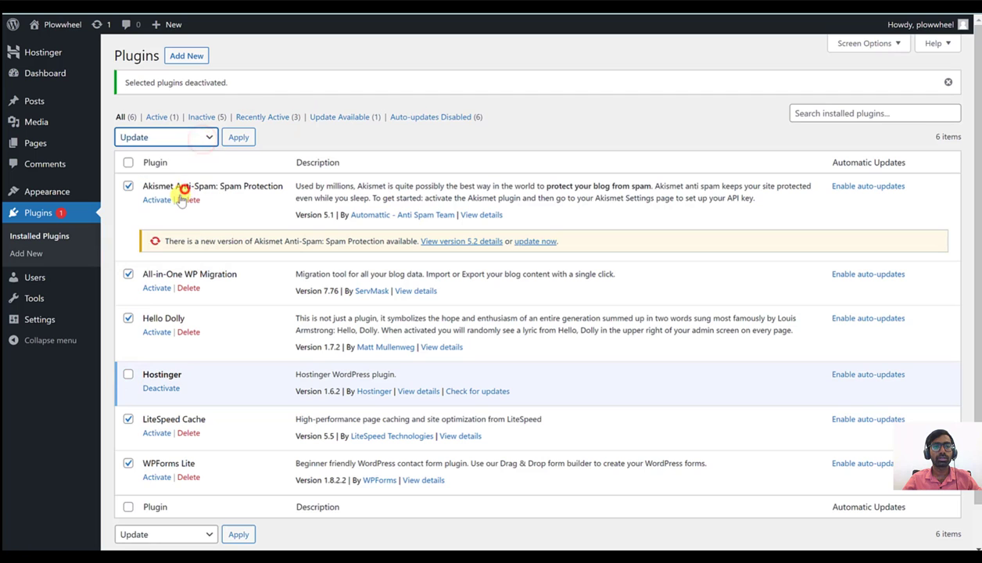
- Bulk-delete the selected Akismet Anti-Spam, All-in-One WP Migration, Hello Dolly, LiteSpeed Cache and WPForms Lite plugins
left_click(180, 137)
left_click(155, 198)
left_click(240, 138)
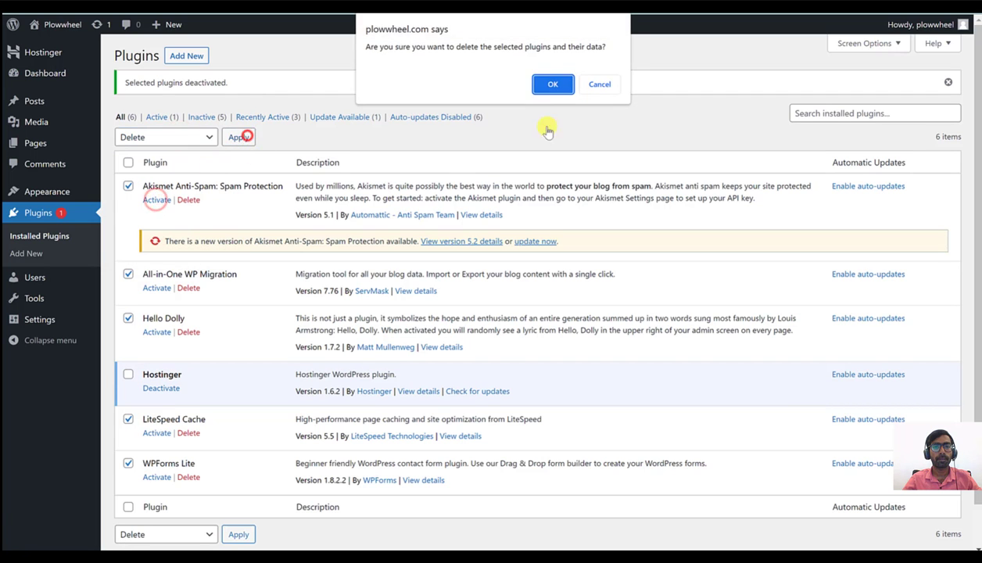
left_click(549, 82)
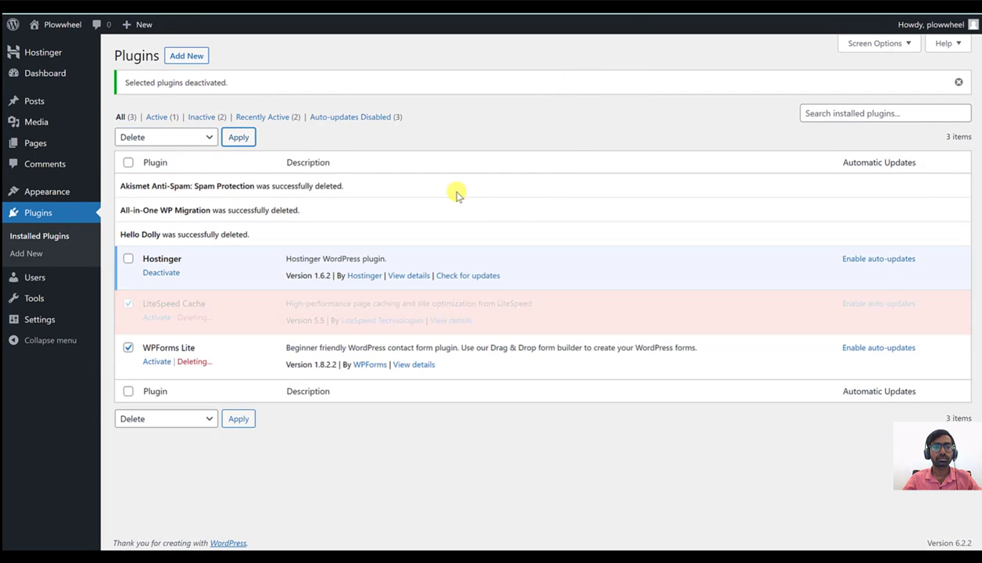
- Delete the inactive Twenty Twenty-One and Twenty Twenty-Two themes from the site
mouse_move(46, 193)
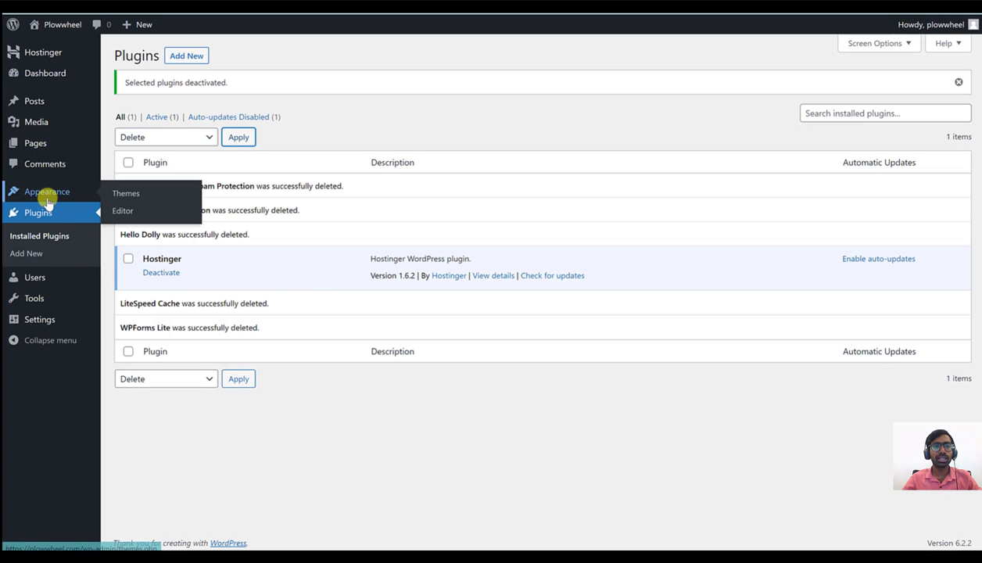
left_click(135, 201)
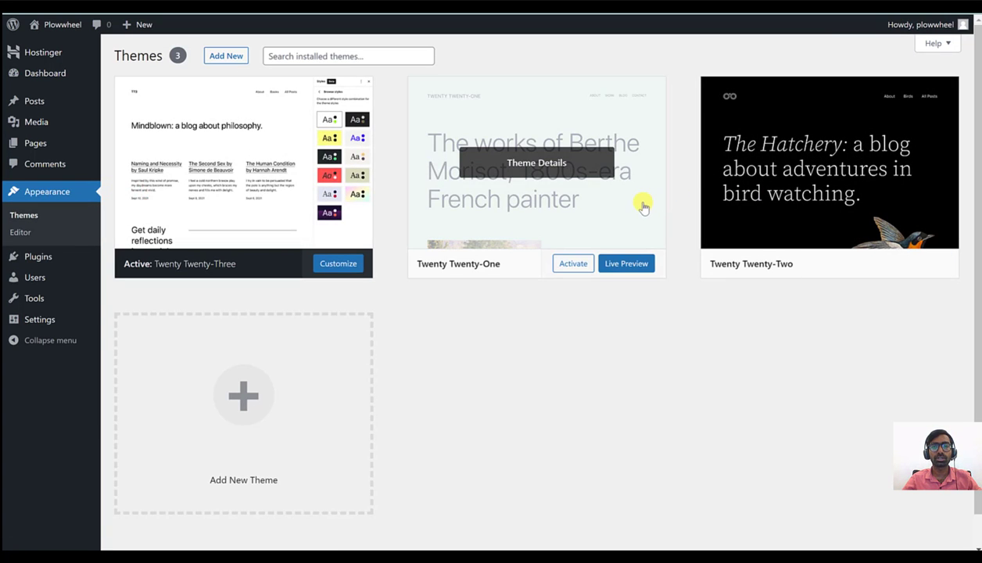
left_click(643, 207)
left_click(938, 524)
left_click(550, 96)
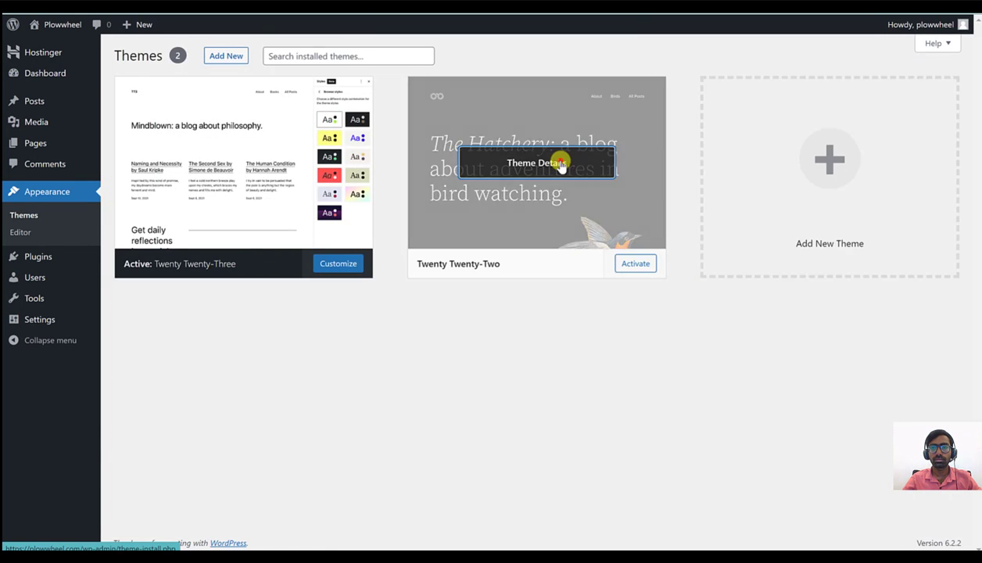
left_click(560, 160)
left_click(938, 523)
left_click(550, 95)
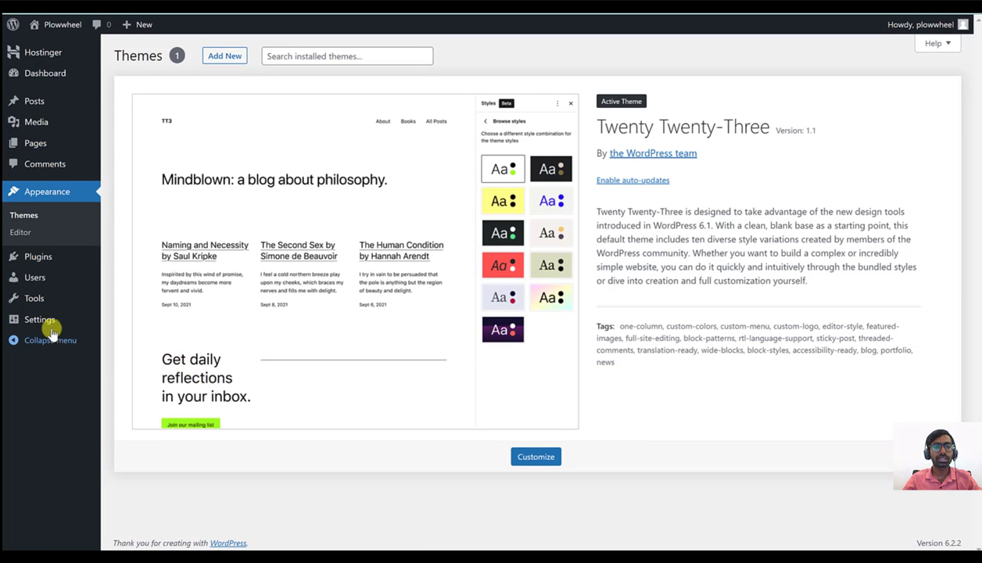
- Set the site's permalink structure to Post name and save the change
mouse_move(49, 323)
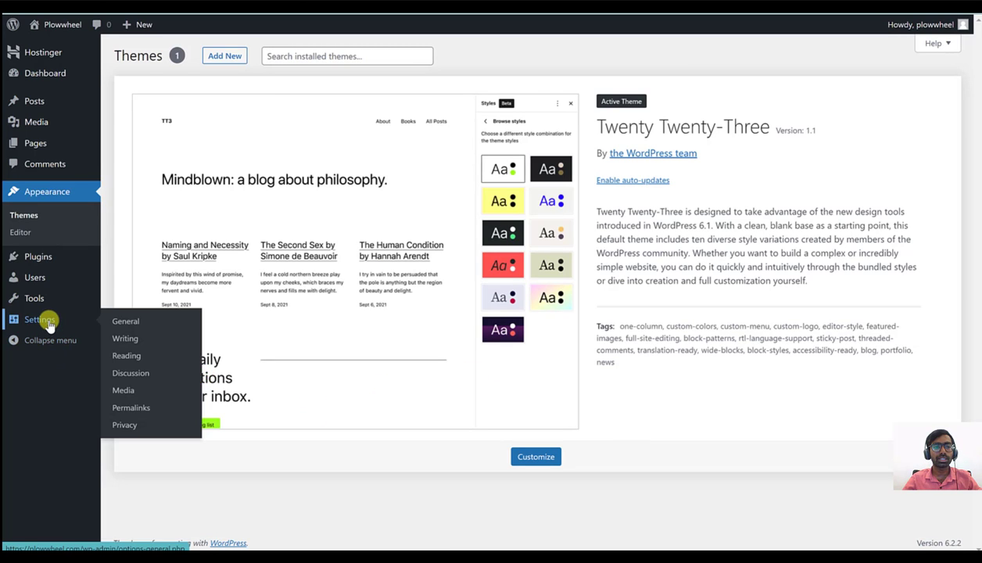
left_click(143, 410)
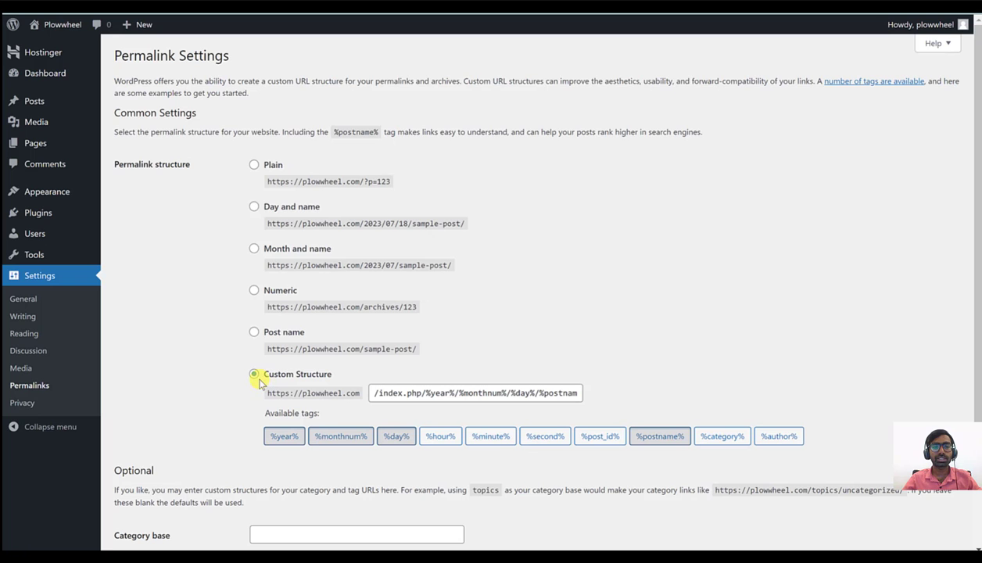
left_click(254, 332)
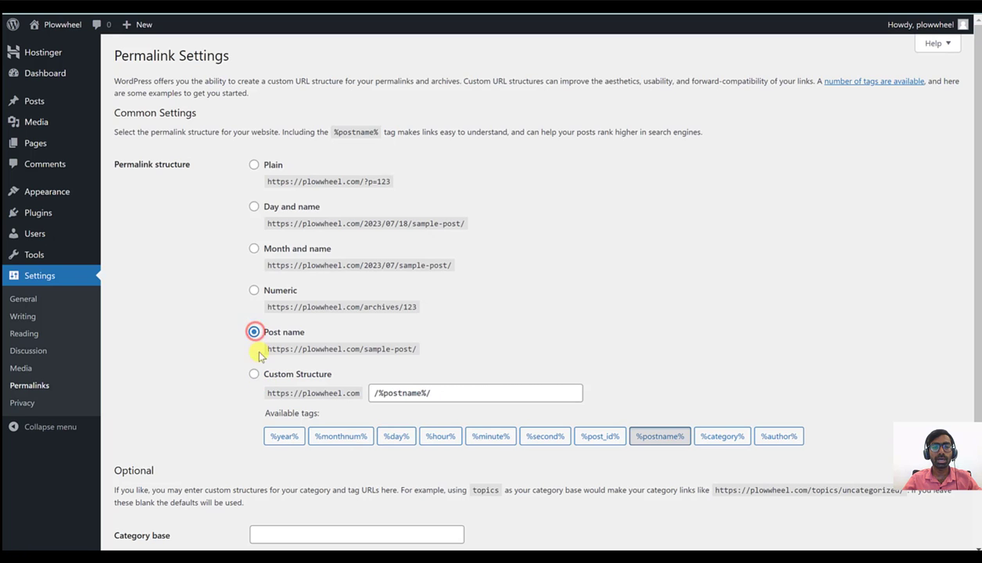
scroll(258, 344, "down", 3)
left_click(145, 491)
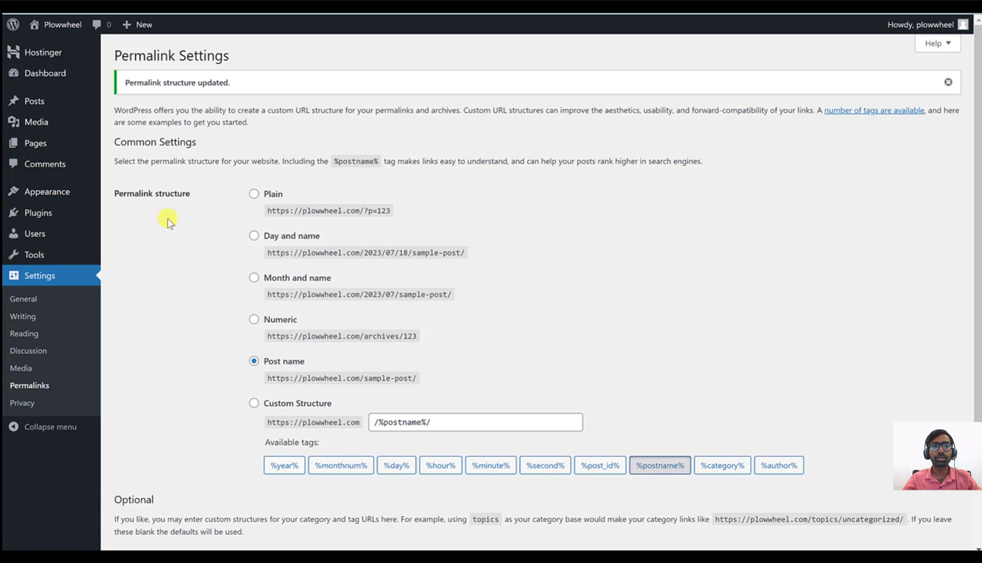
- Hide all dashboard boxes: Site Health Status, At a Glance, Activity, Quick Draft, WordPress Events and News, and Welcome
left_click(47, 73)
scroll(459, 186, "down", 3)
scroll(462, 197, "up", 3)
left_click(860, 43)
left_click(130, 97)
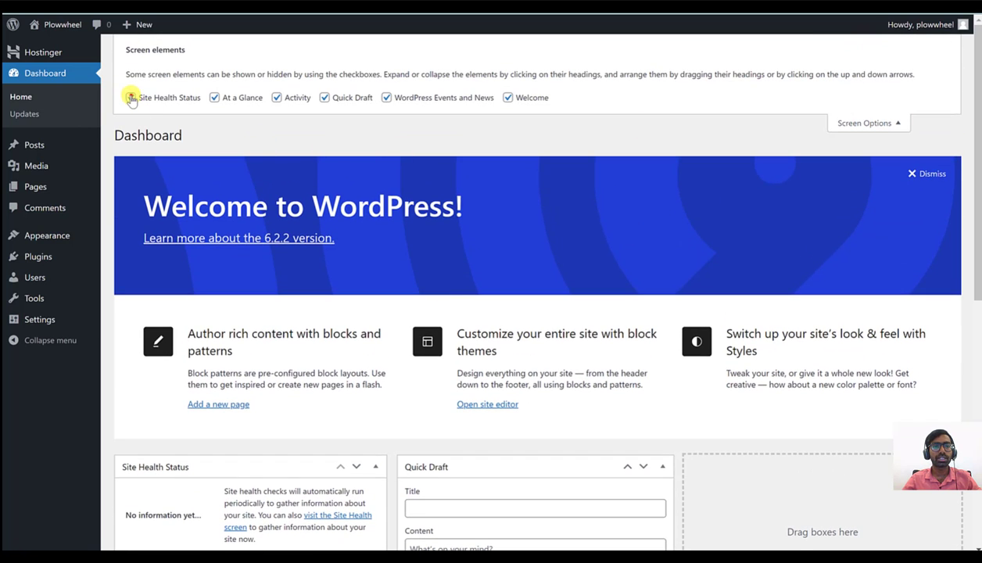
left_click(214, 98)
left_click(275, 98)
left_click(327, 100)
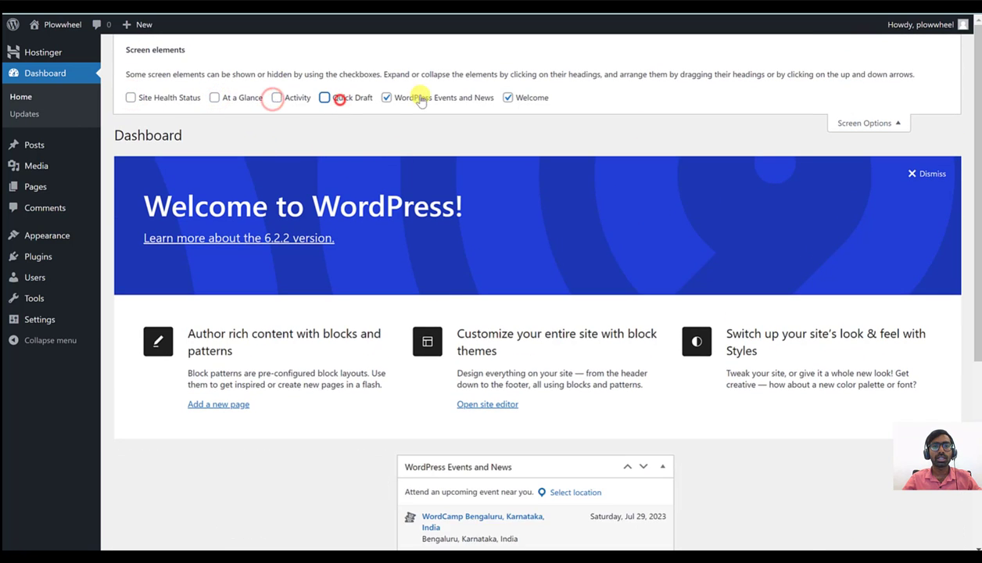
left_click(386, 98)
left_click(513, 98)
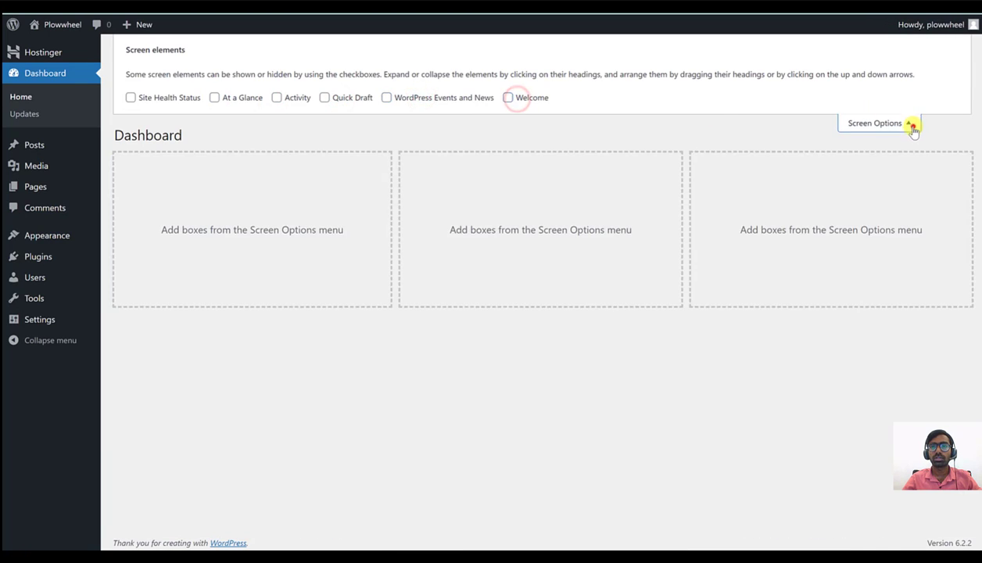
left_click(909, 123)
left_click(482, 431)
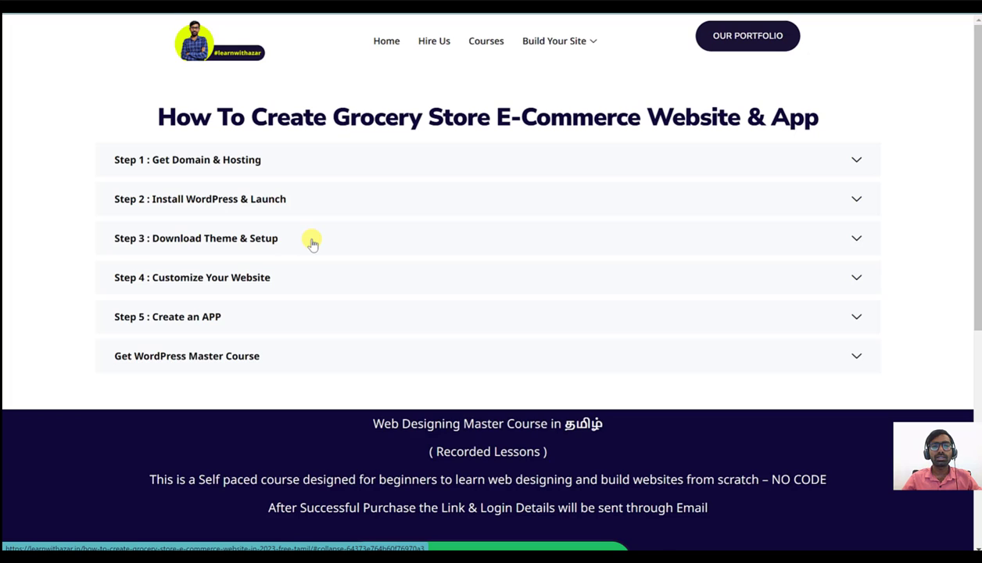
- Open the WoodMart theme's Envato Market page from Step 3 of the grocery store website guide
left_click(312, 243)
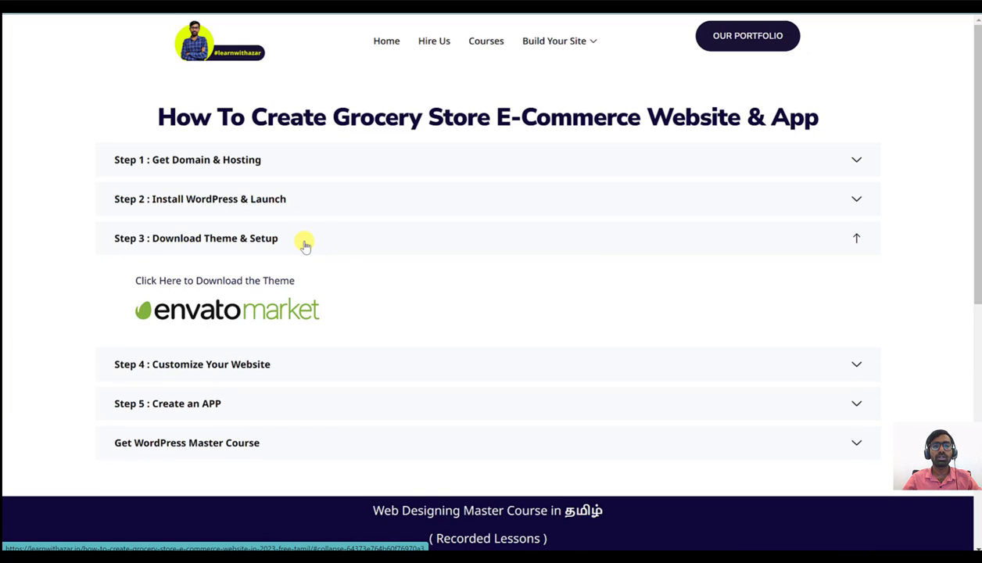
left_click(204, 313)
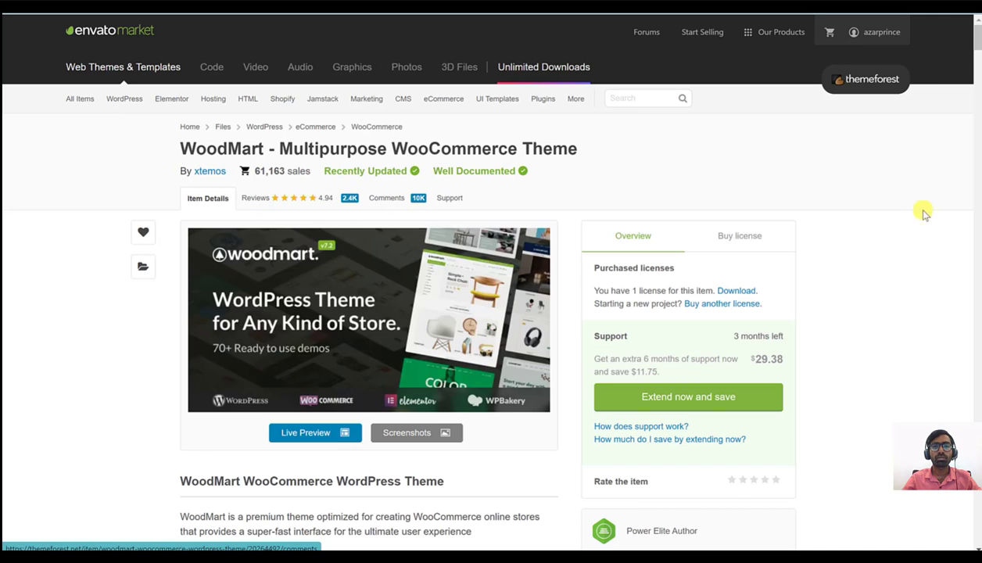
left_click_drag(182, 150, 646, 173)
left_click(648, 172)
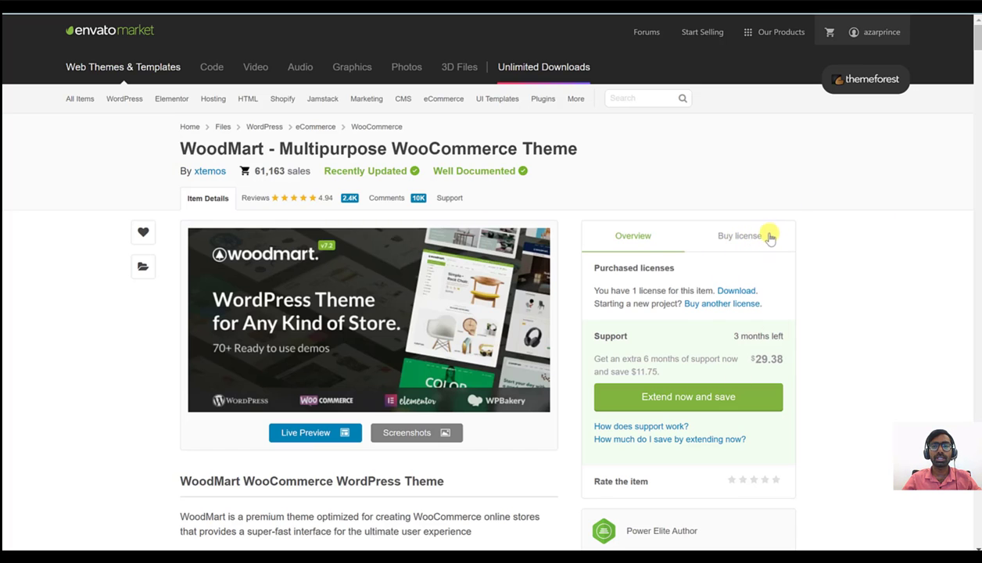
- View the WoodMart theme's license purchase options and price
left_click(757, 246)
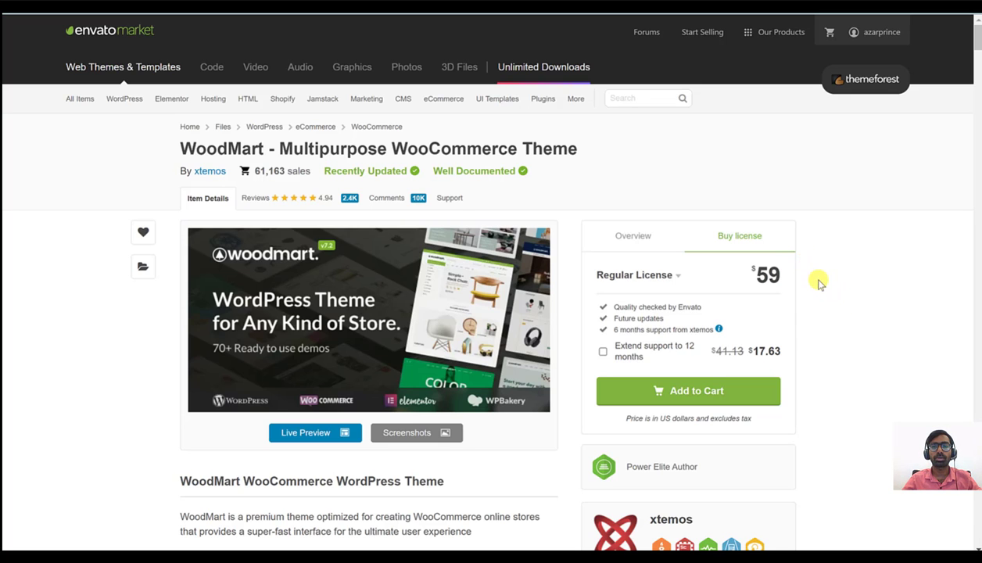
scroll(742, 289, "down", 3)
scroll(719, 266, "up", 3)
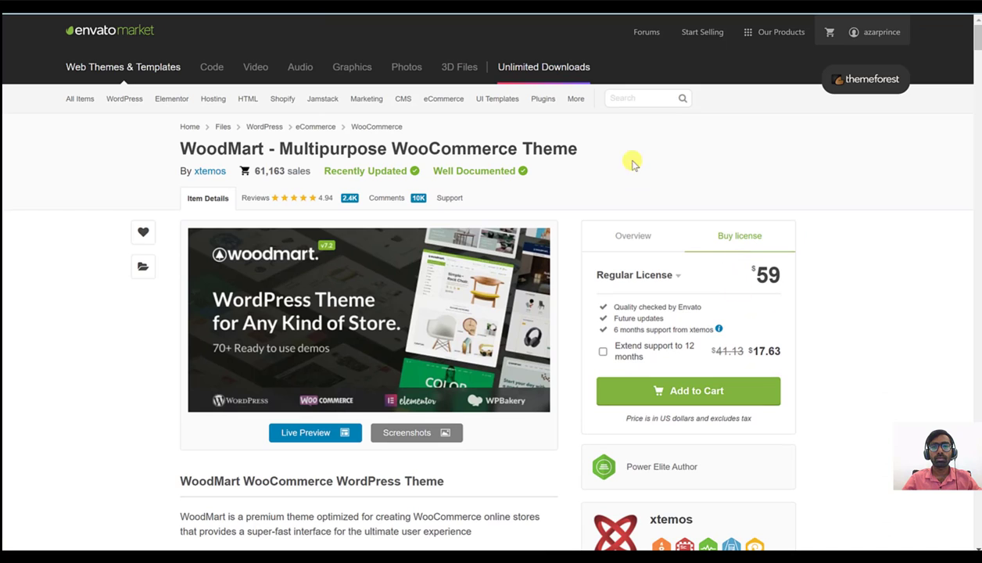
- Download the installable WordPress file only for the WoodMart theme from the account's purchased items
left_click(851, 32)
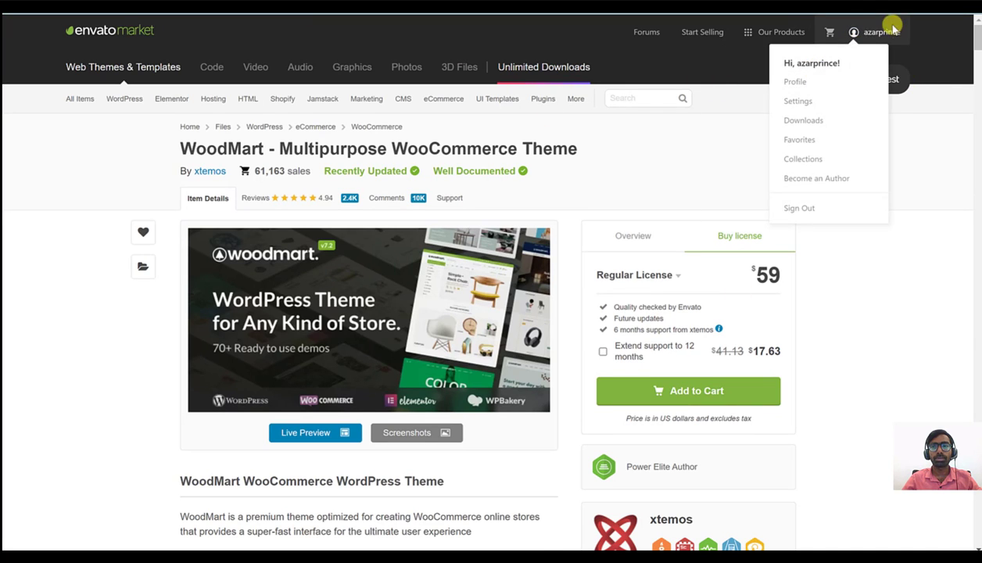
left_click(813, 123)
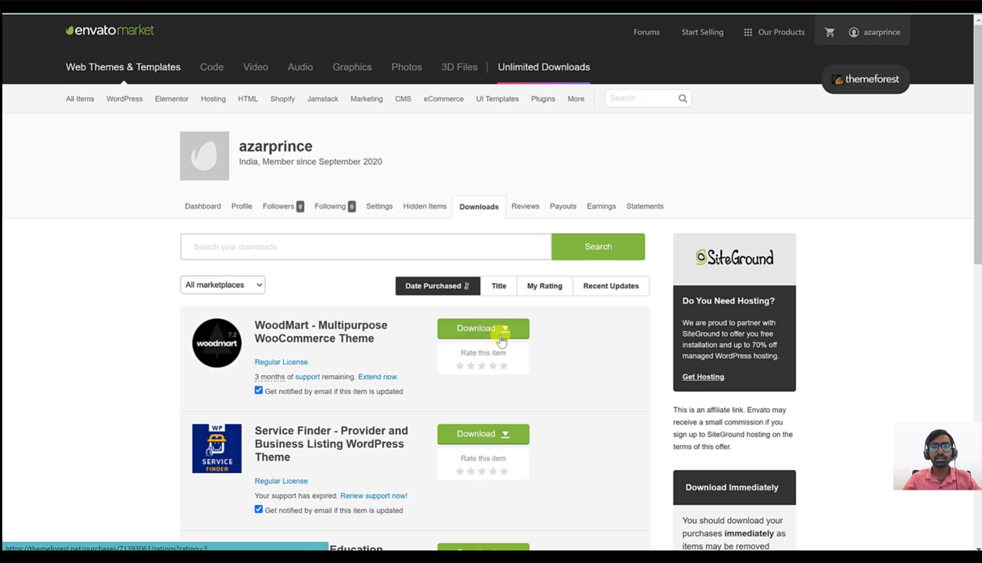
left_click(501, 330)
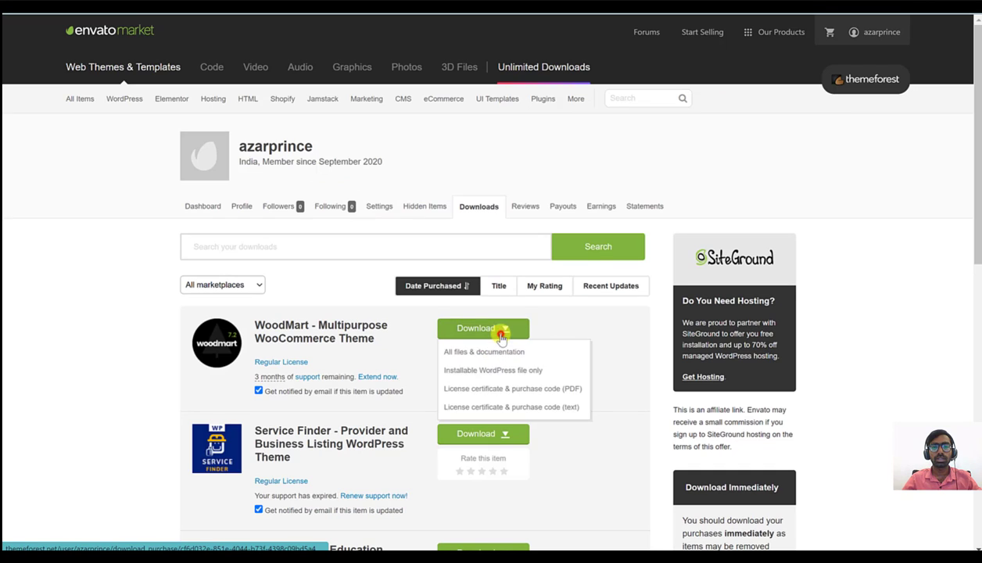
left_click(500, 373)
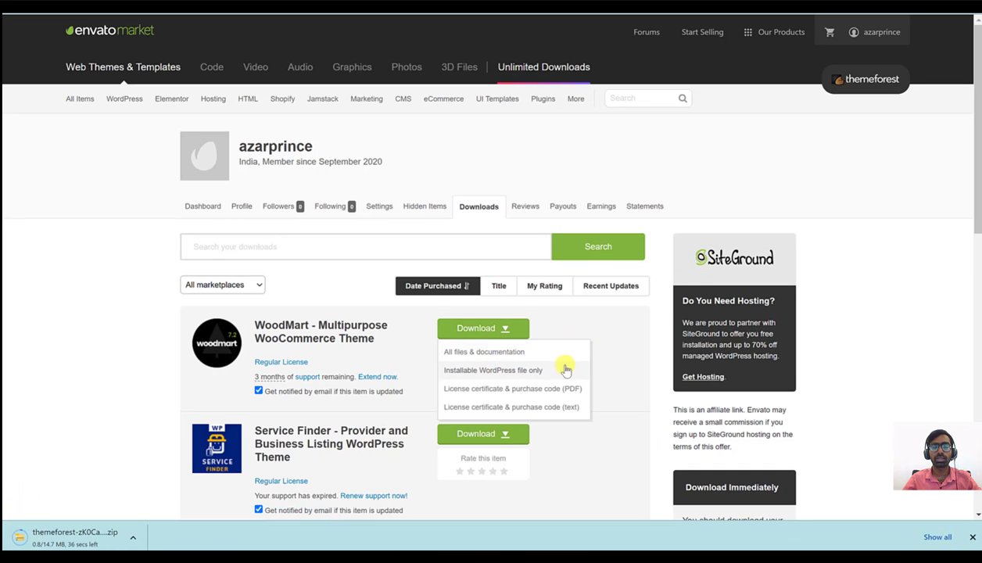
left_click(561, 335)
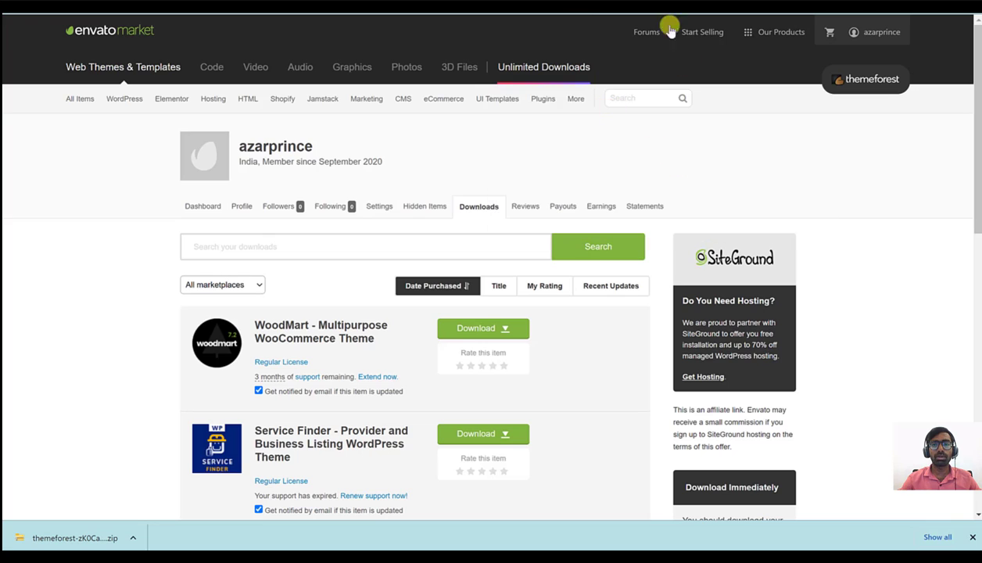
- Switch back to the WordPress admin, then upload, install and activate the downloaded WoodMart theme zip file
key("ctrl+Tab")
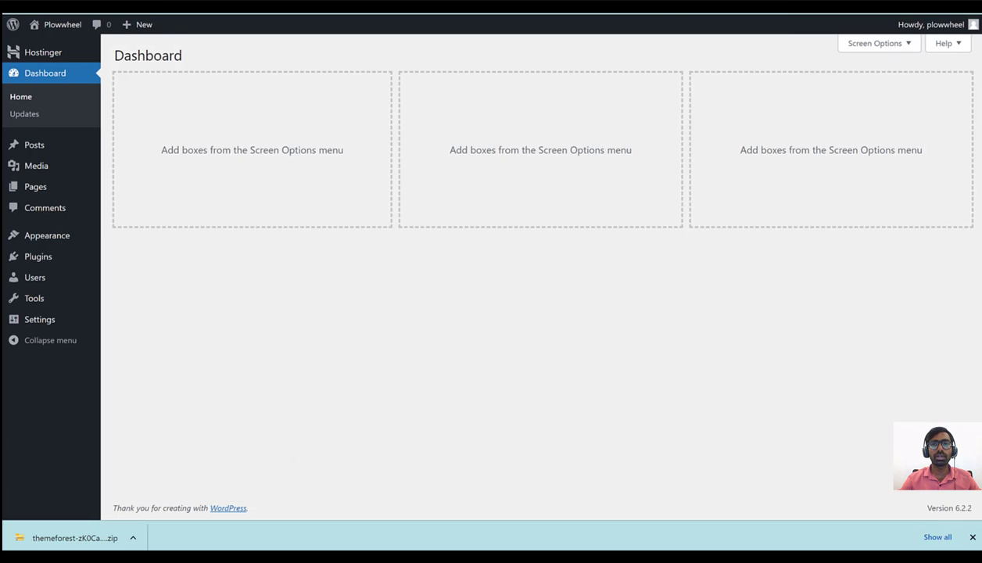
mouse_move(97, 239)
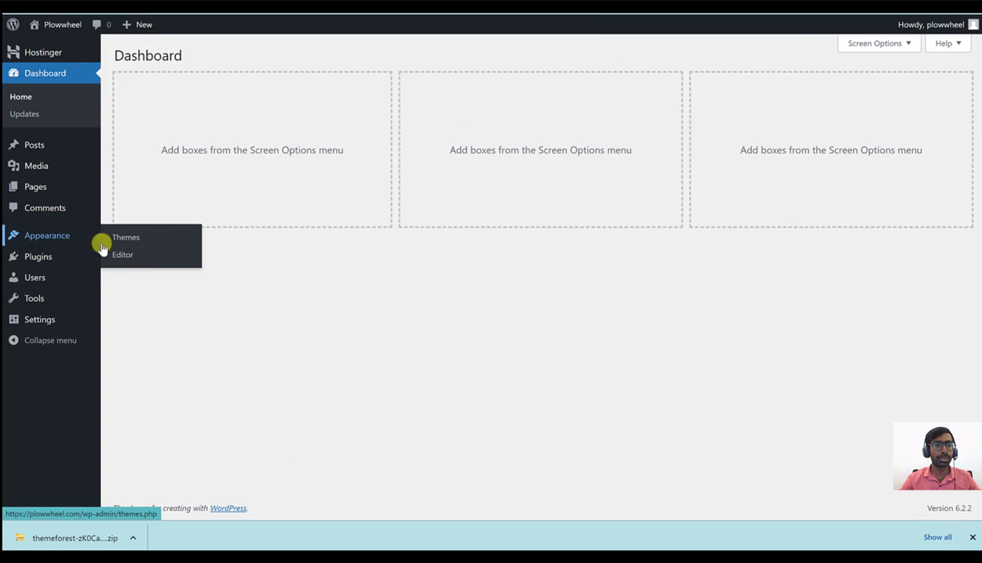
left_click(167, 239)
left_click(166, 241)
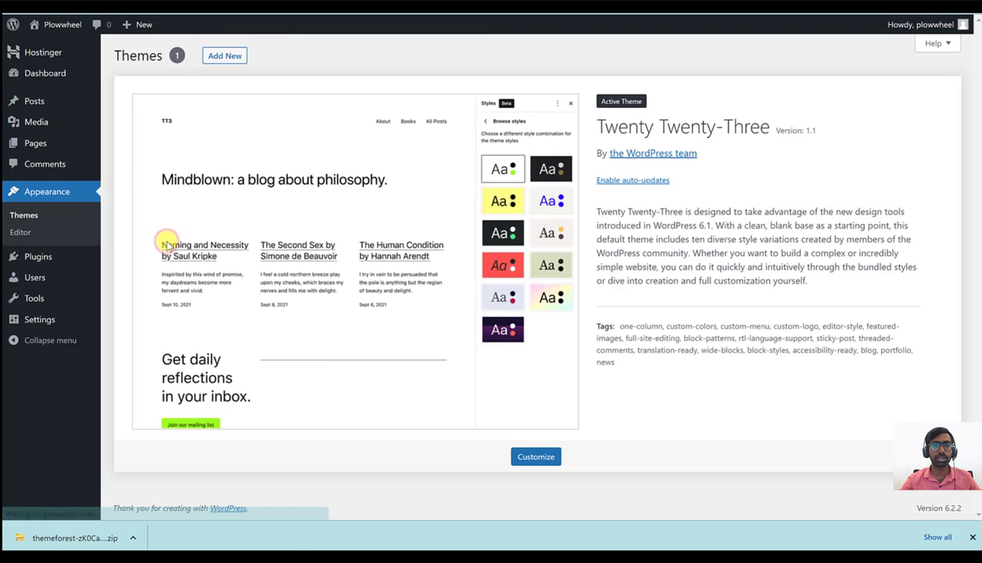
left_click(217, 56)
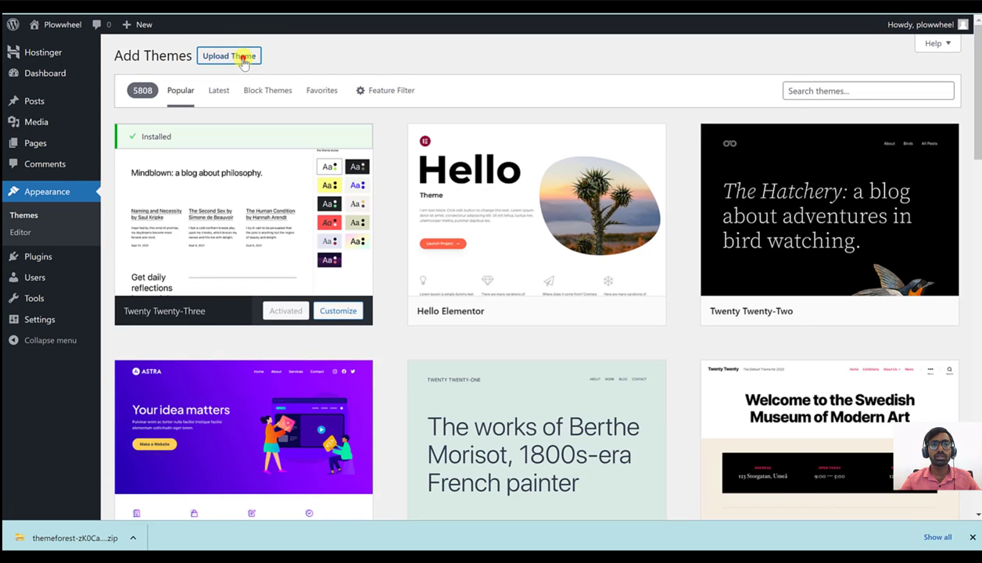
left_click(244, 61)
left_click(472, 168)
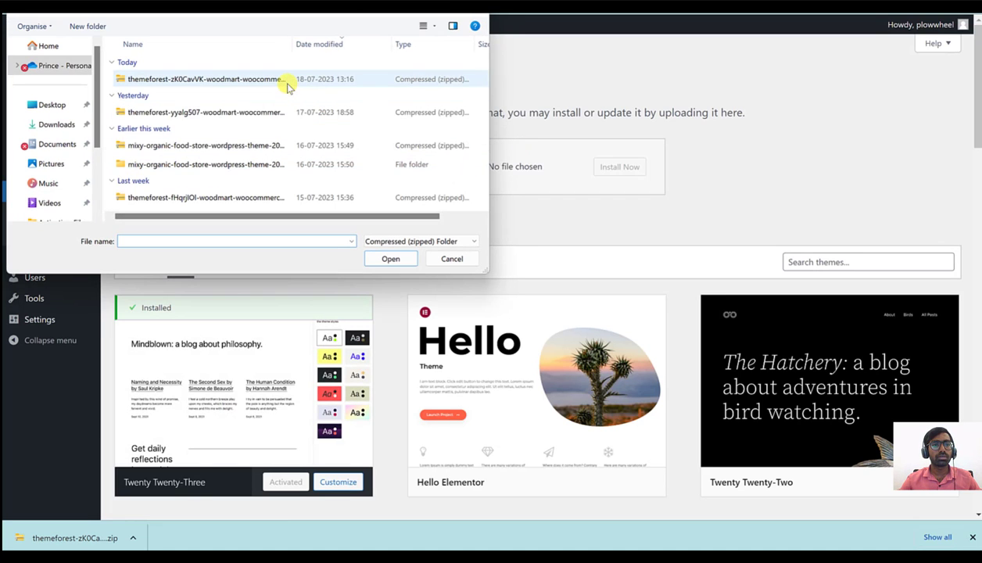
left_click(286, 85)
left_click(391, 259)
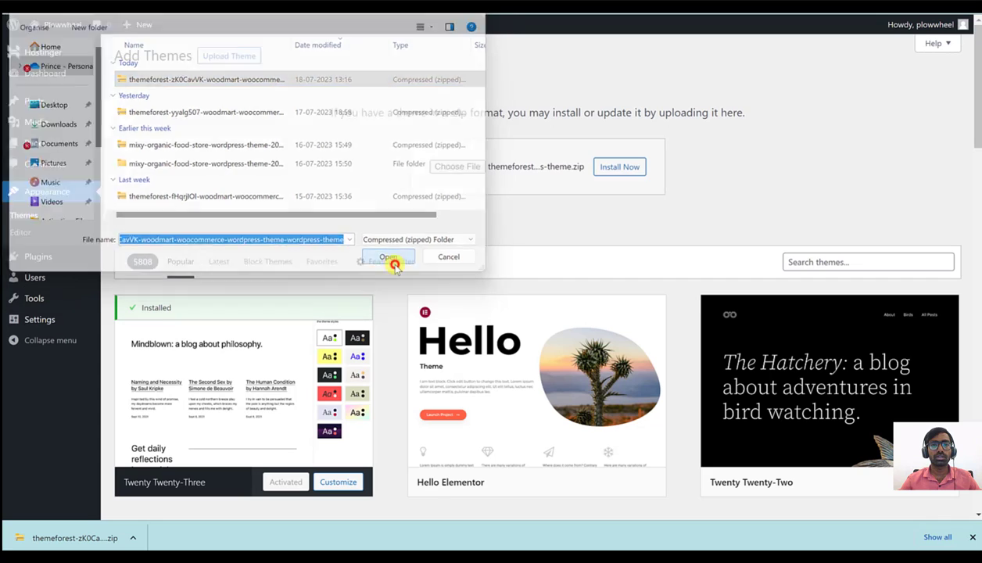
left_click(633, 167)
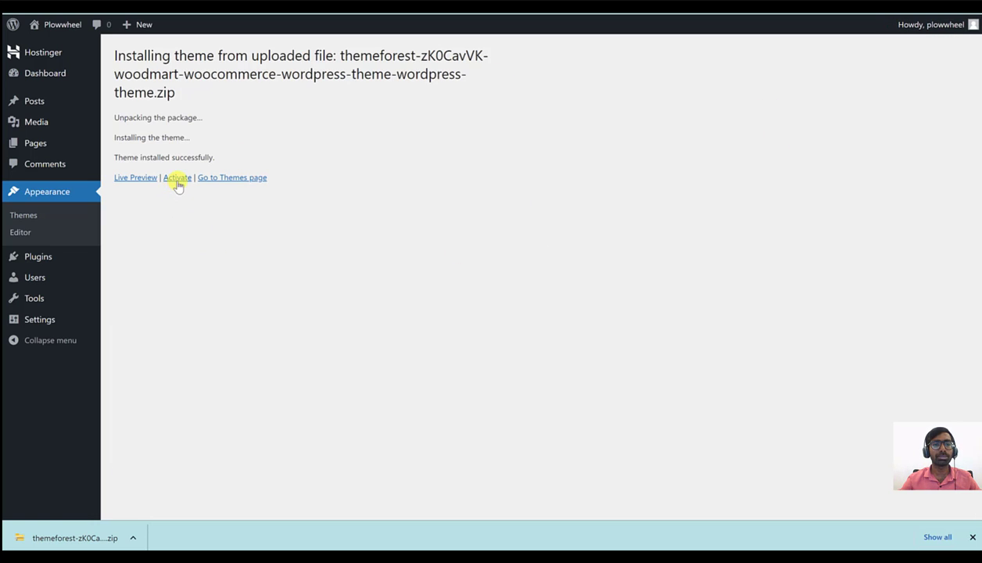
left_click(177, 178)
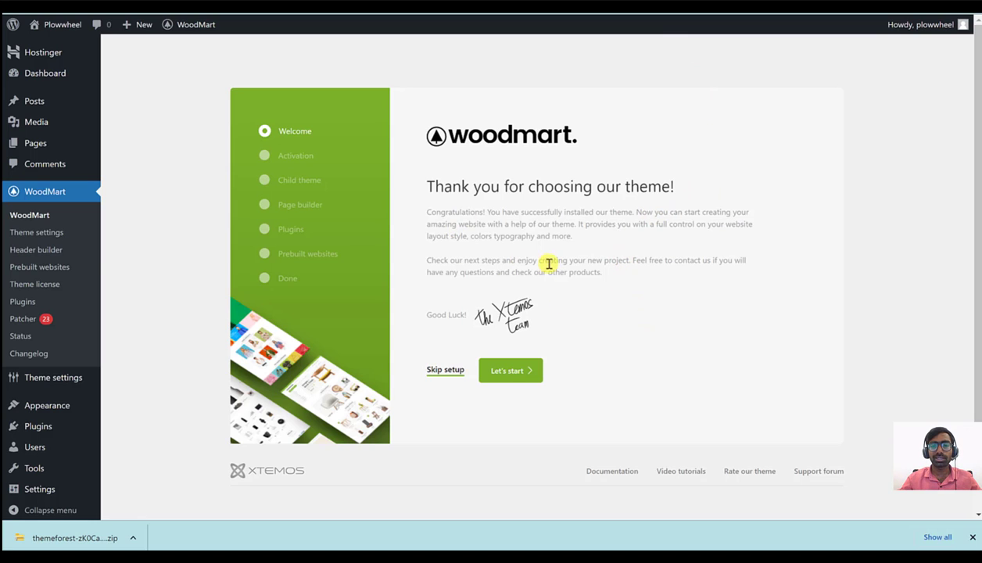
- Begin the WoodMart setup wizard, skipping the license activation, and install the WoodMart child theme
left_click(512, 375)
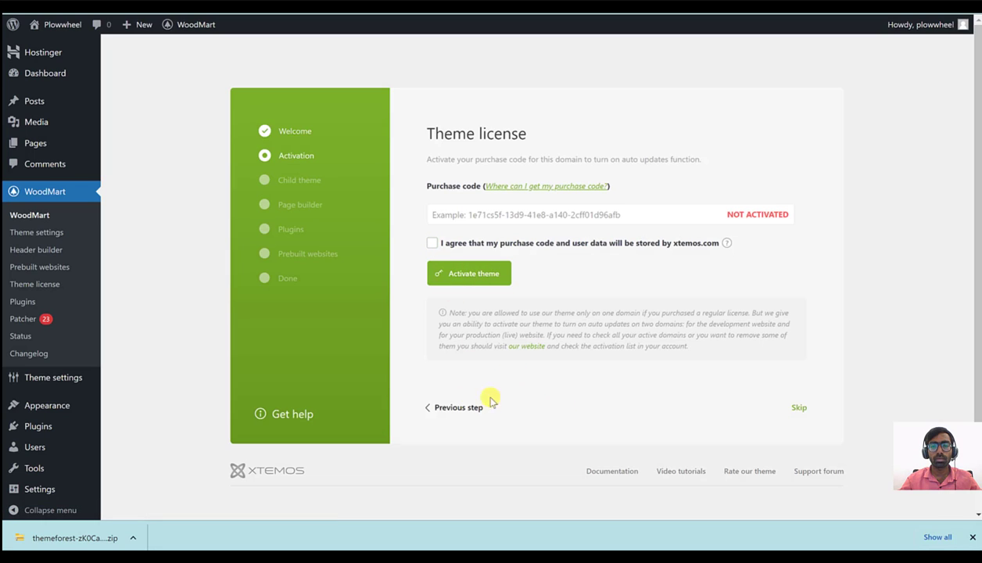
left_click(798, 408)
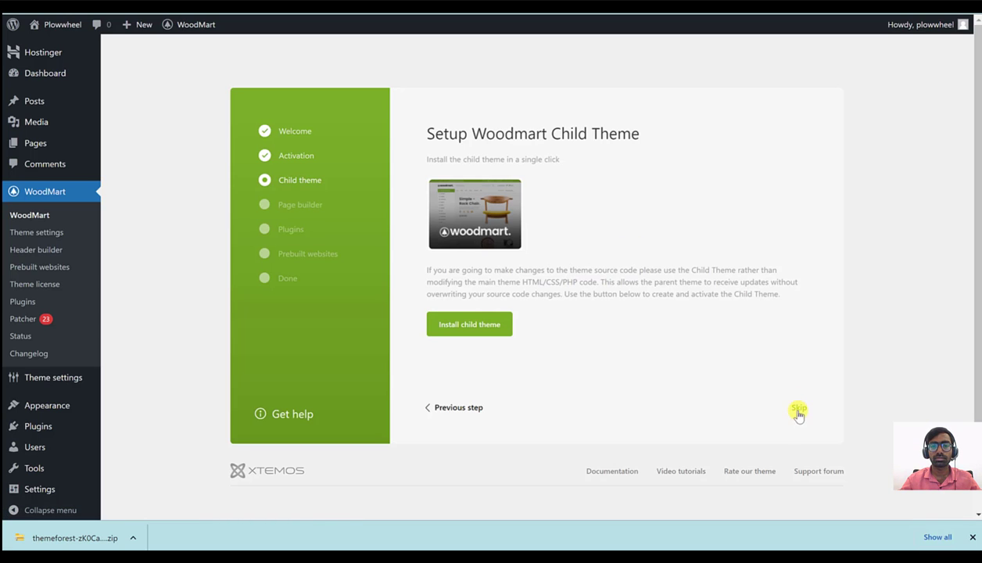
left_click(461, 326)
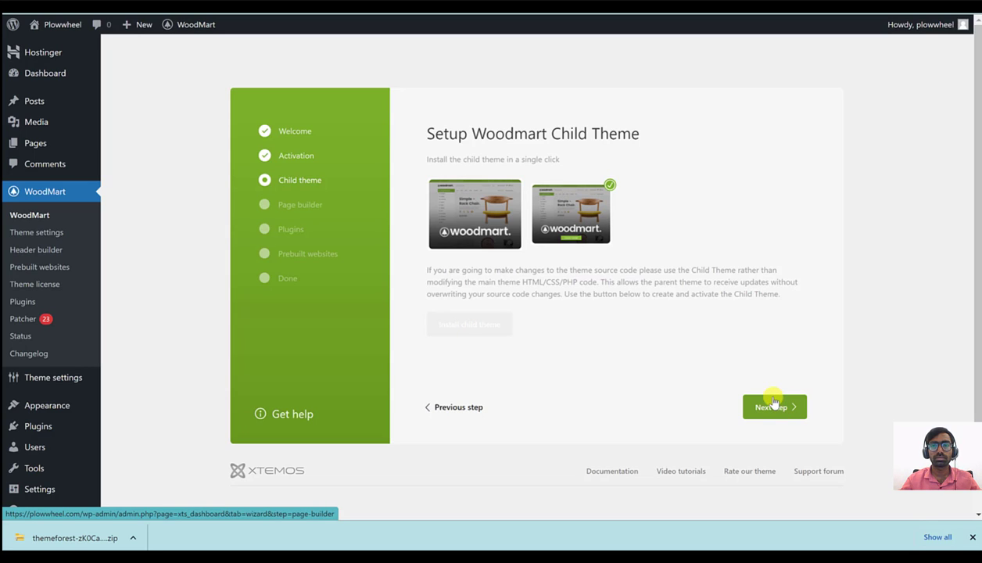
- Keep Elementor as the page builder, install and activate all the listed plugins, and proceed to the prebuilt websites
left_click(774, 402)
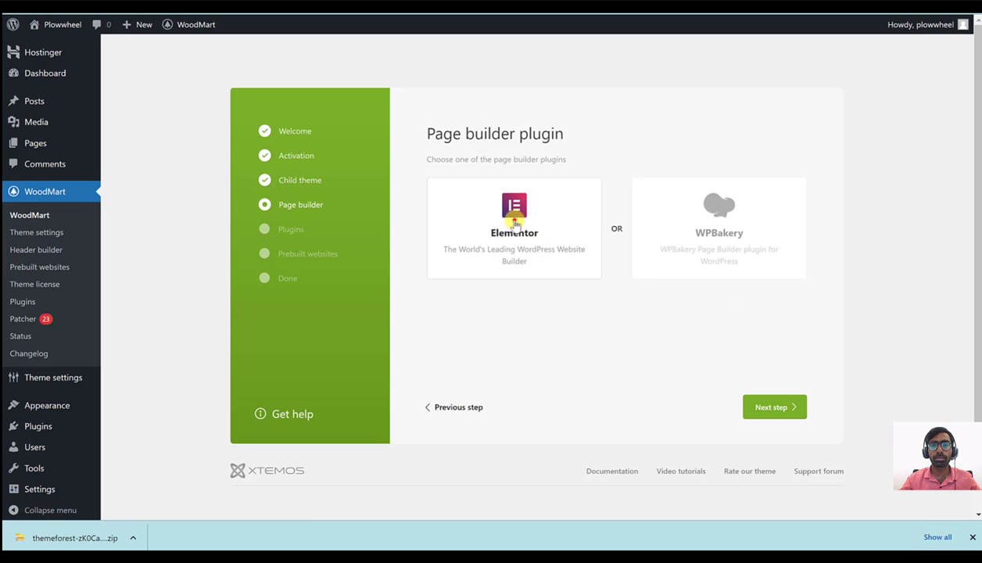
left_click(782, 412)
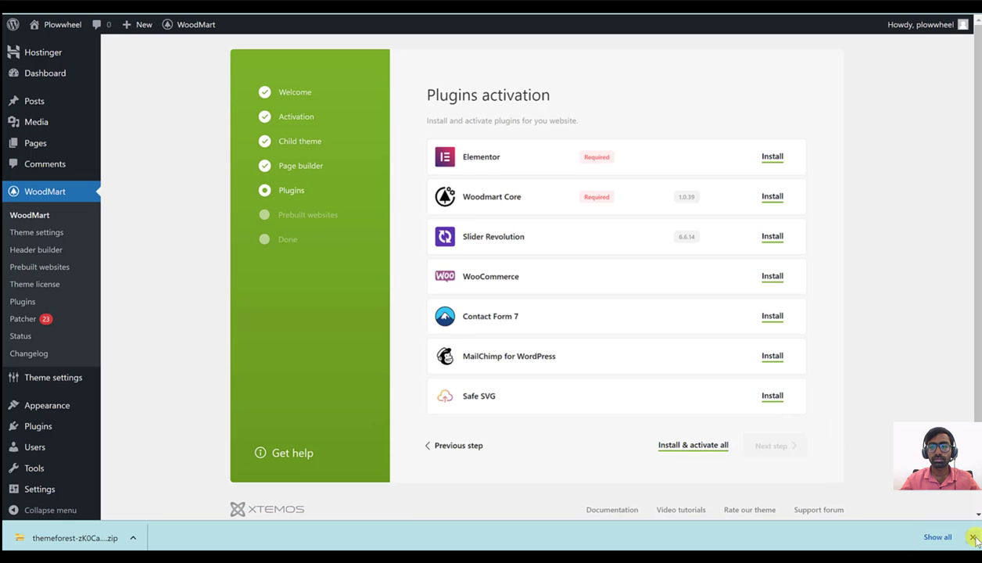
left_click(973, 538)
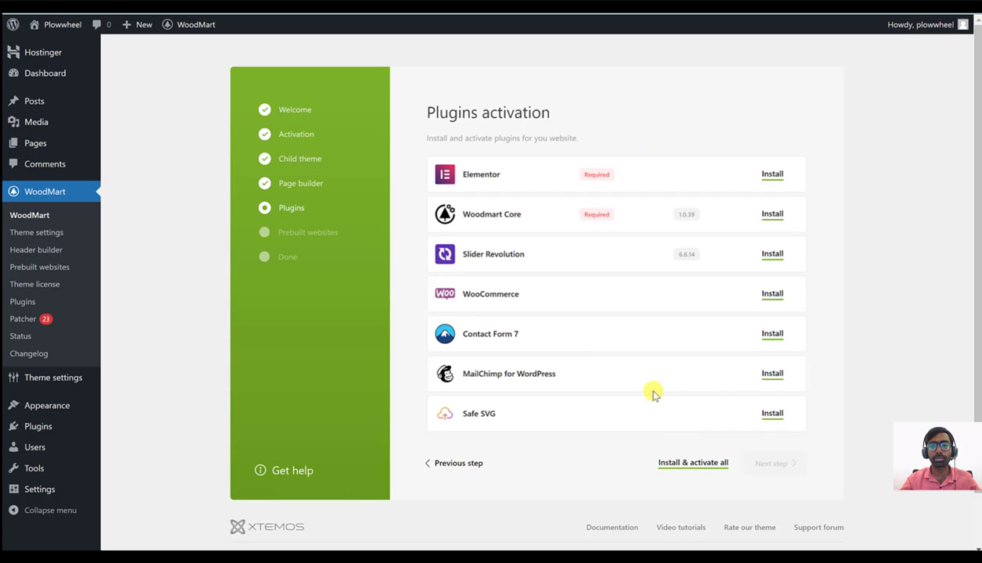
left_click(690, 467)
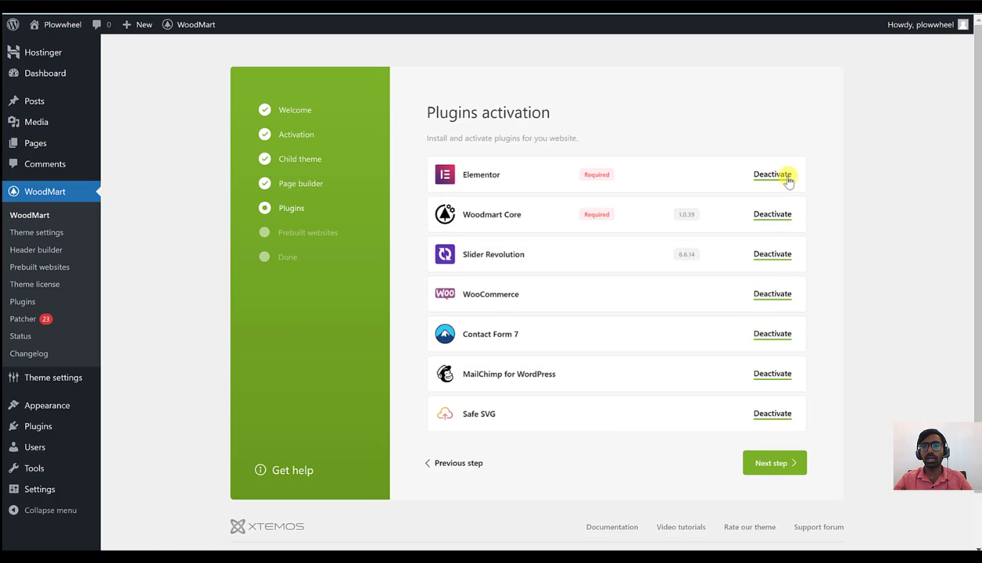
left_click(778, 464)
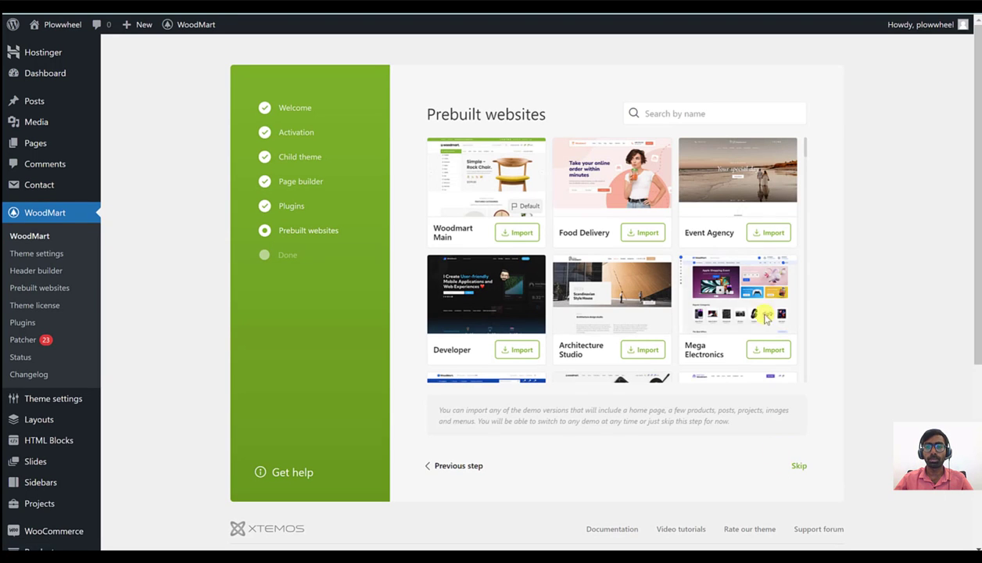
- Browse the prebuilt website demos for a design that suits a grocery store
scroll(674, 250, "down", 3)
scroll(671, 249, "down", 2)
scroll(680, 262, "up", 5)
scroll(694, 283, "down", 8)
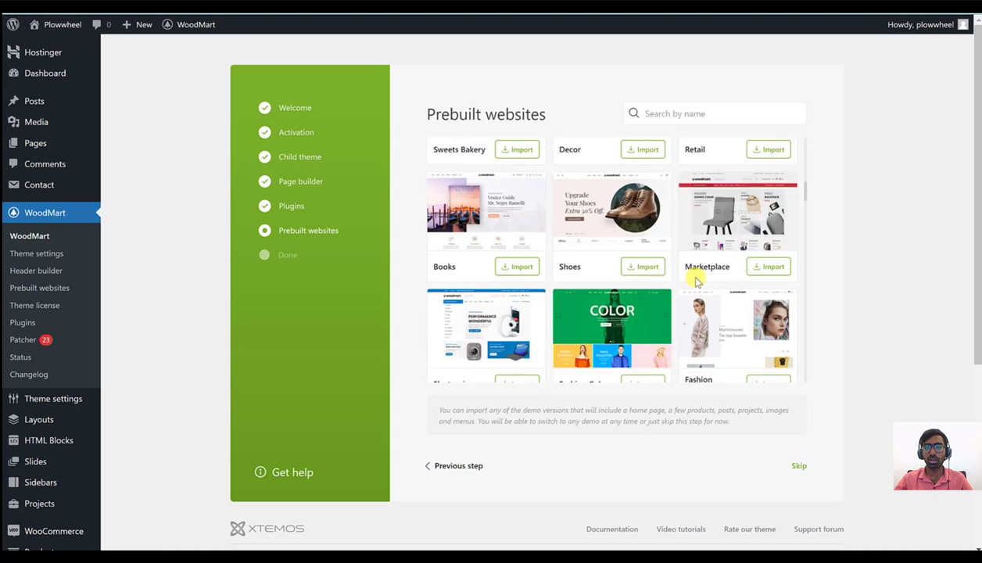
scroll(713, 318, "up", 3)
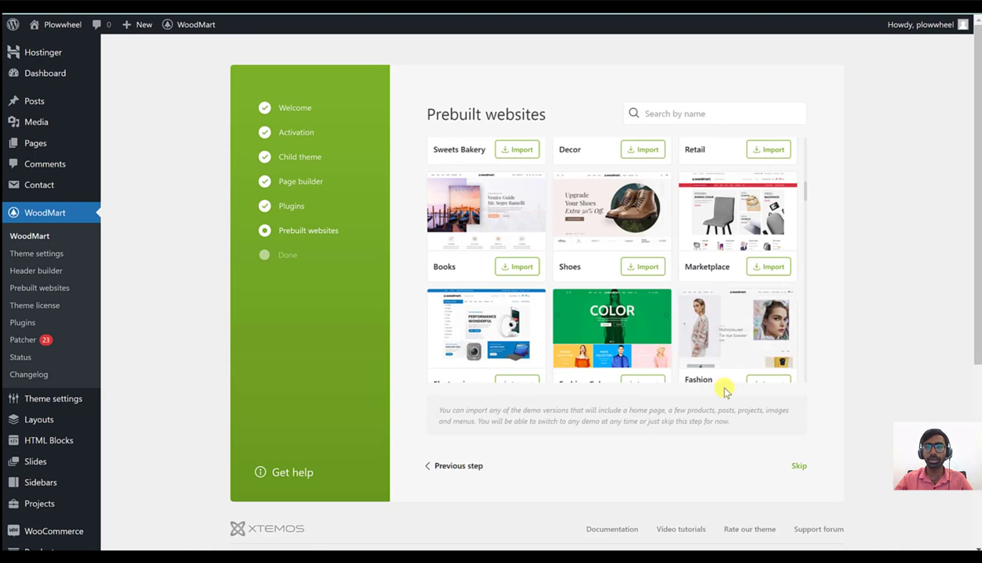
scroll(711, 305, "up", 5)
scroll(713, 297, "down", 12)
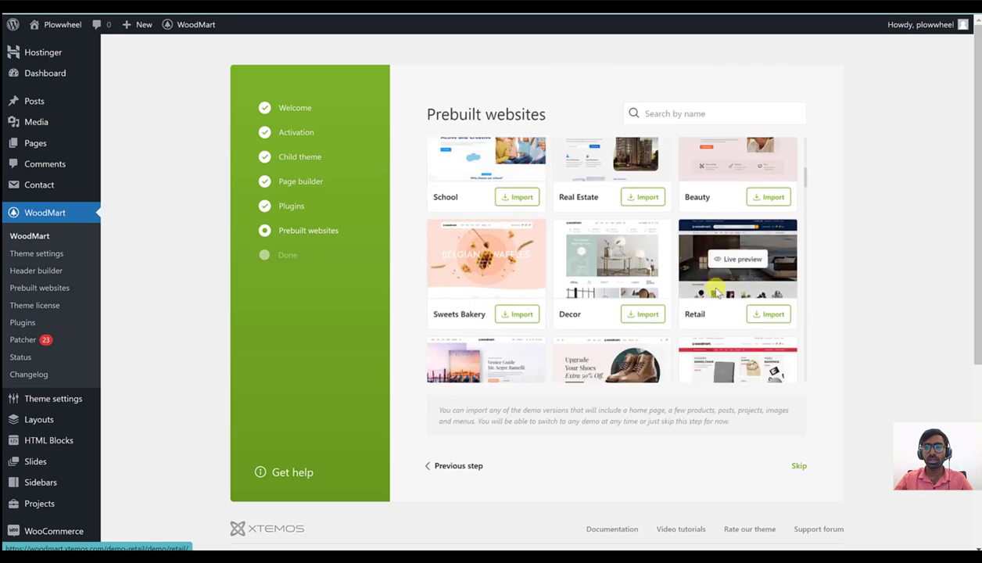
scroll(716, 291, "down", 6)
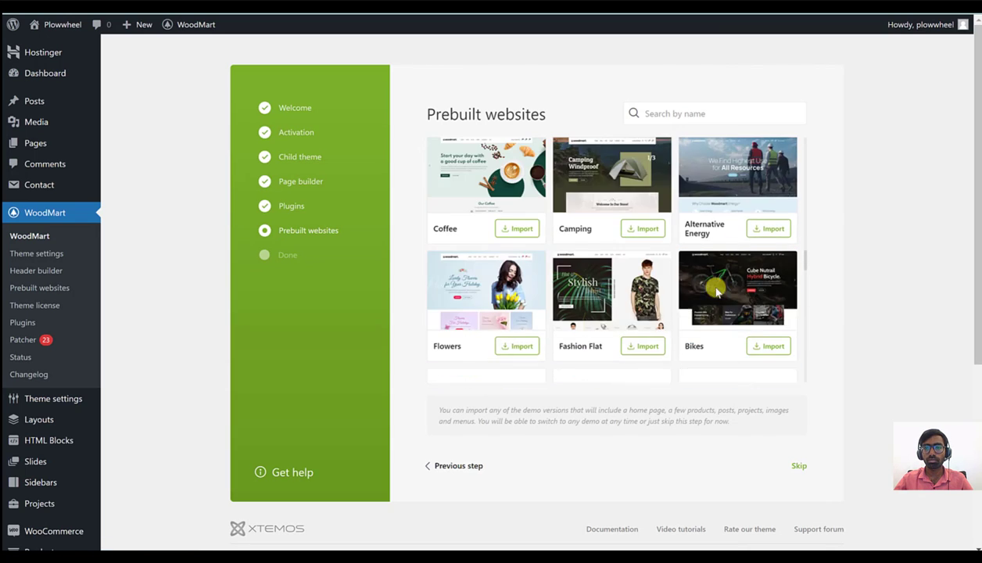
scroll(716, 293, "up", 5)
scroll(716, 293, "up", 3)
scroll(579, 329, "up", 1)
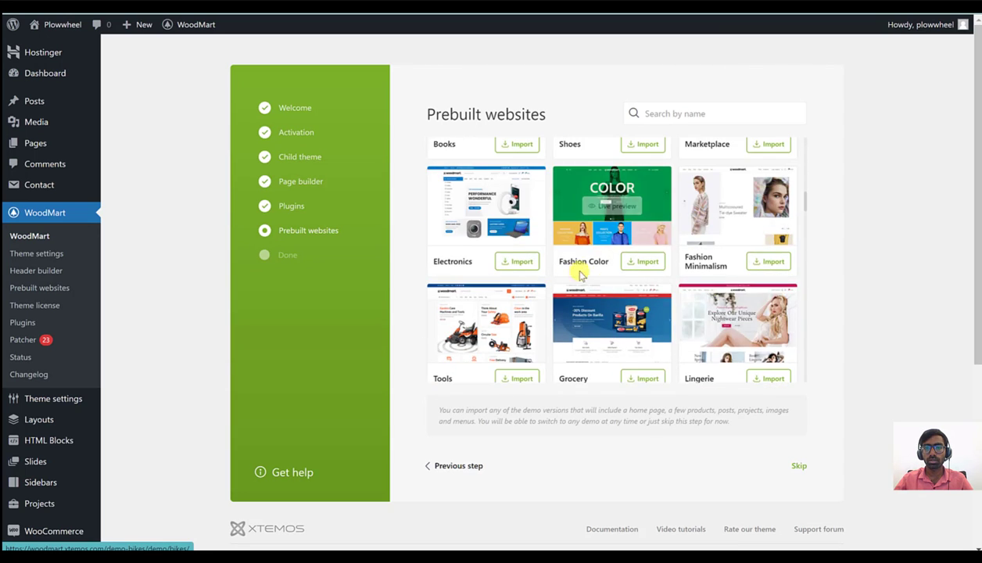
scroll(582, 265, "down", 1)
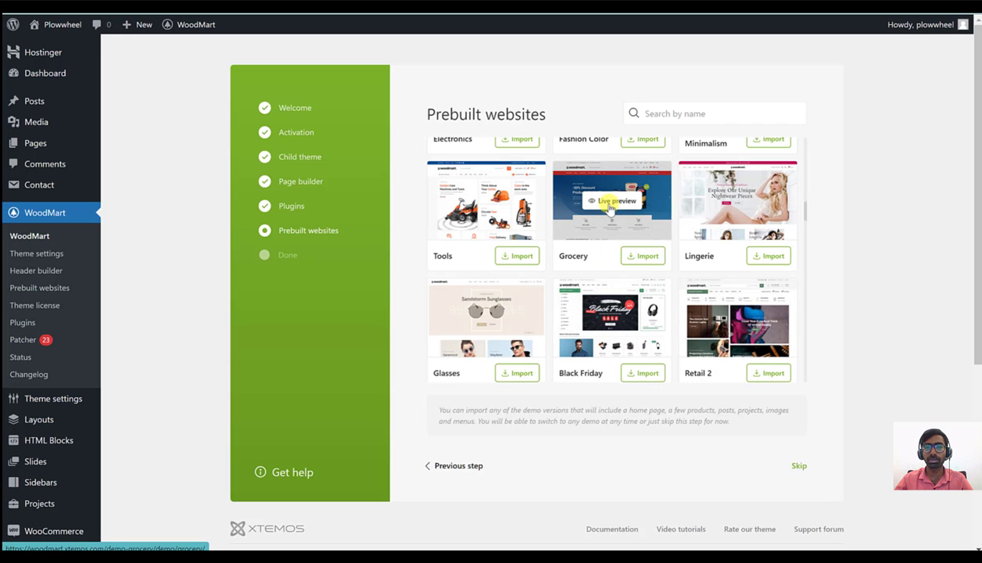
scroll(611, 208, "up", 8)
scroll(498, 336, "down", 1)
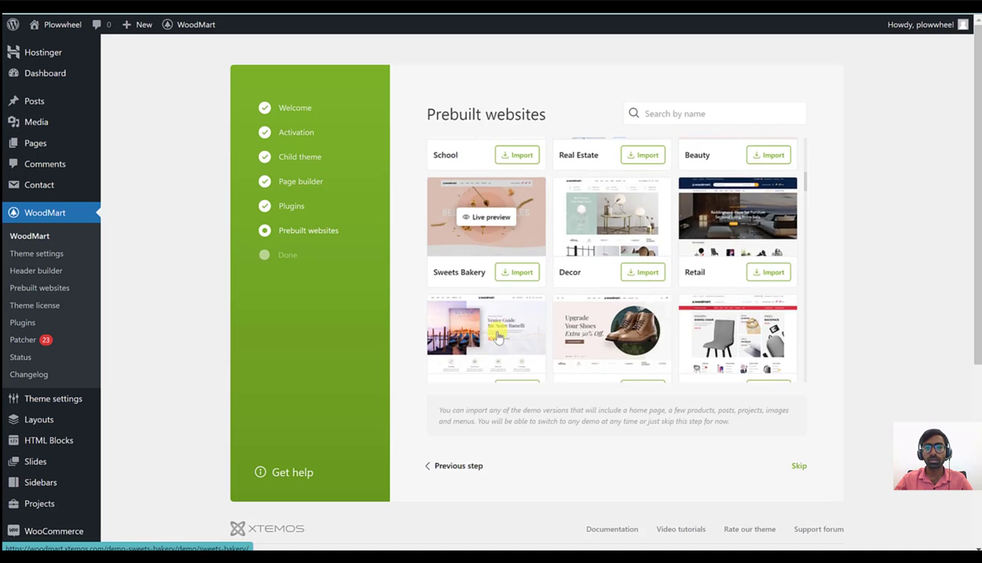
scroll(531, 270, "up", 3)
scroll(586, 279, "down", 10)
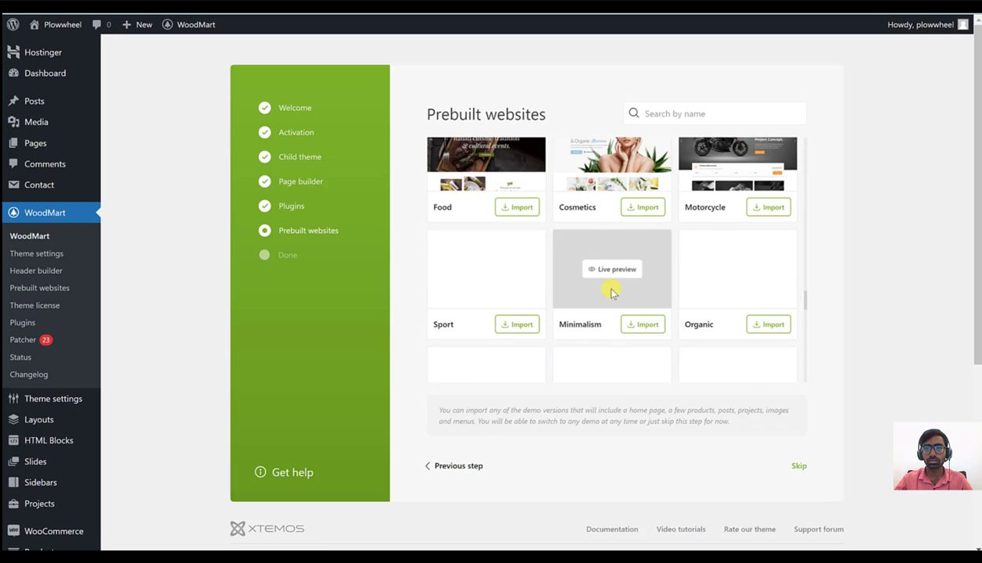
scroll(629, 320, "down", 3)
scroll(649, 297, "up", 3)
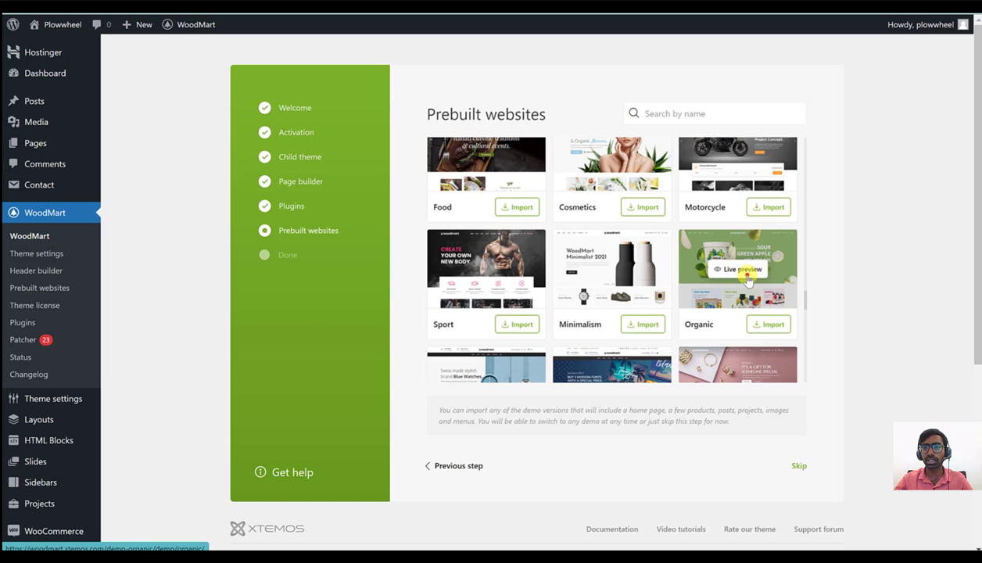
- Open the live preview of the Organic demo and look through its home page sections
left_click(742, 269)
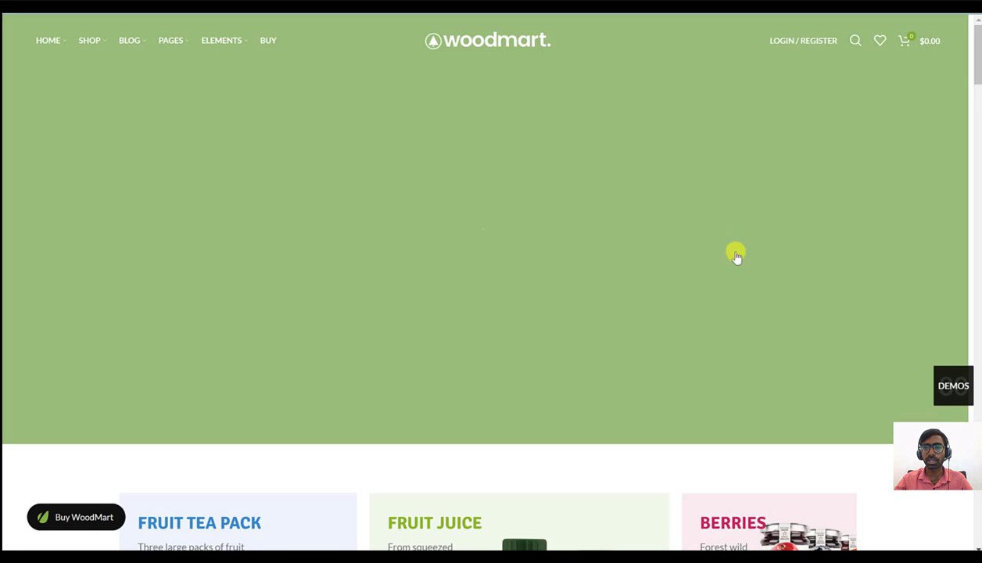
scroll(730, 281, "down", 6)
scroll(717, 320, "down", 15)
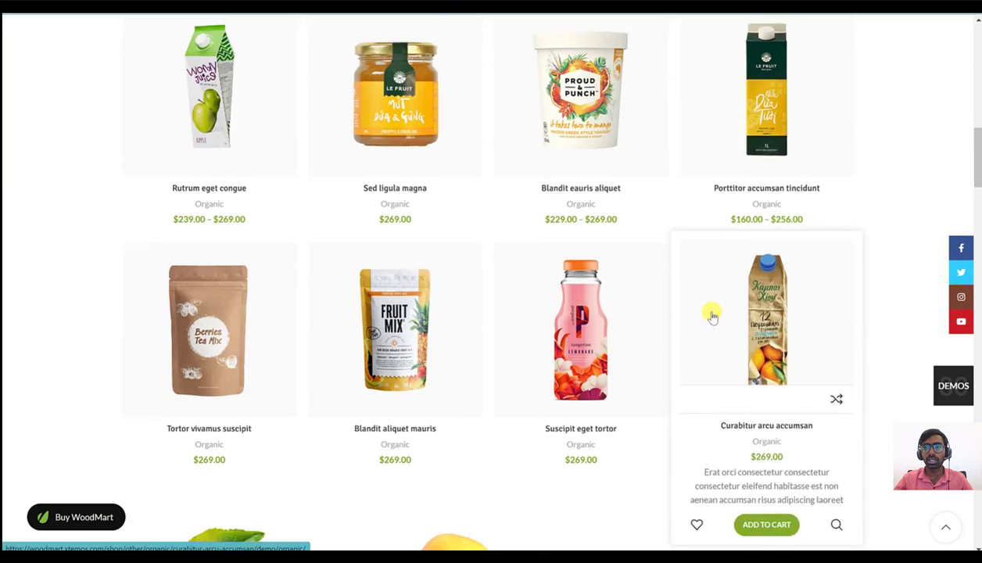
scroll(713, 316, "down", 8)
scroll(711, 314, "up", 20)
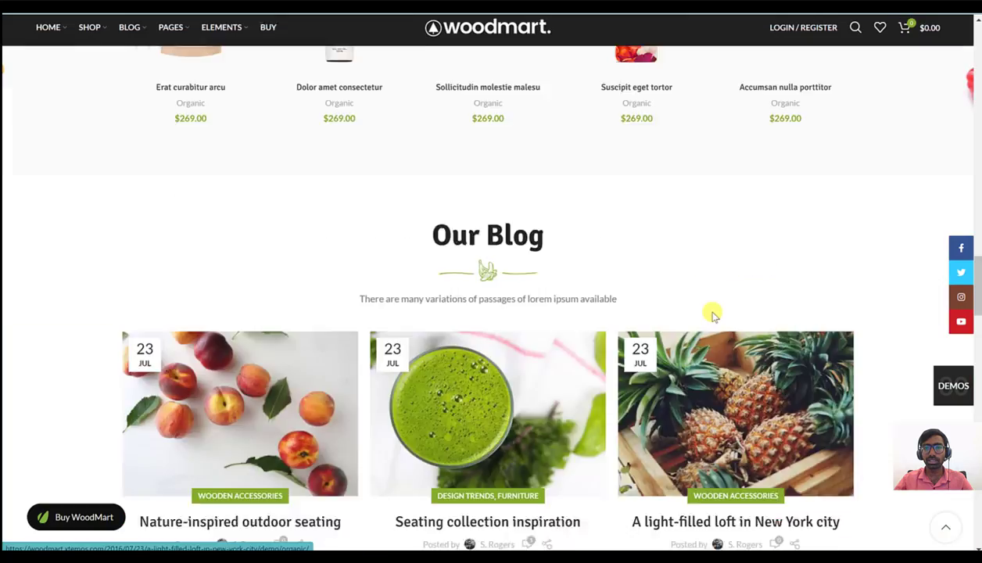
scroll(709, 321, "up", 8)
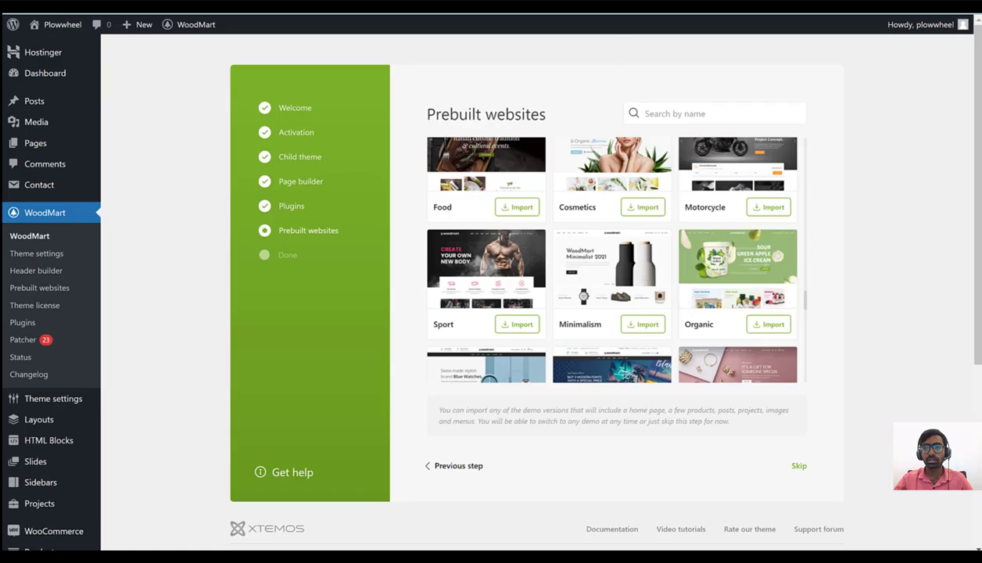
- Import the Organic prebuilt website and view the site's new home page
left_click(772, 327)
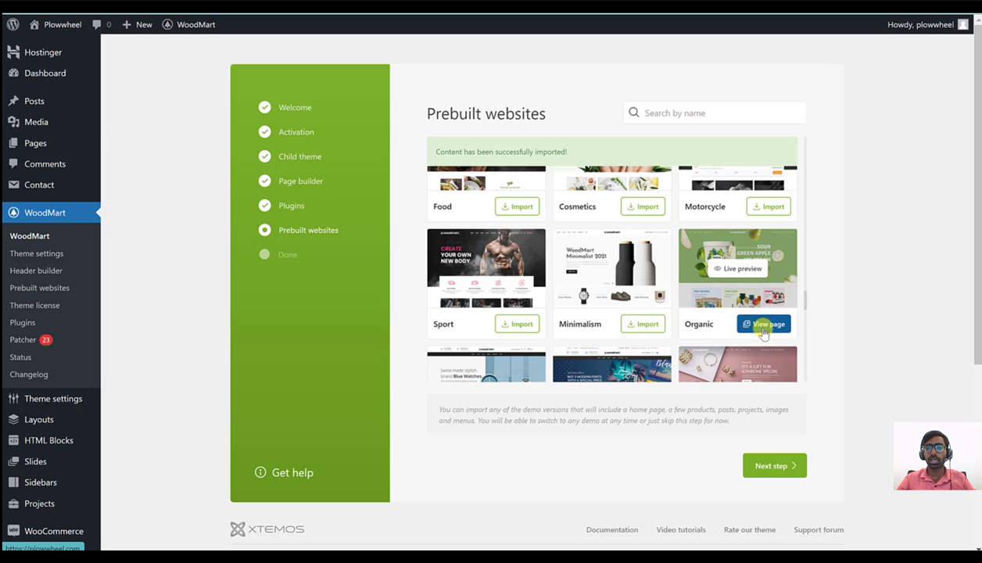
left_click(763, 327)
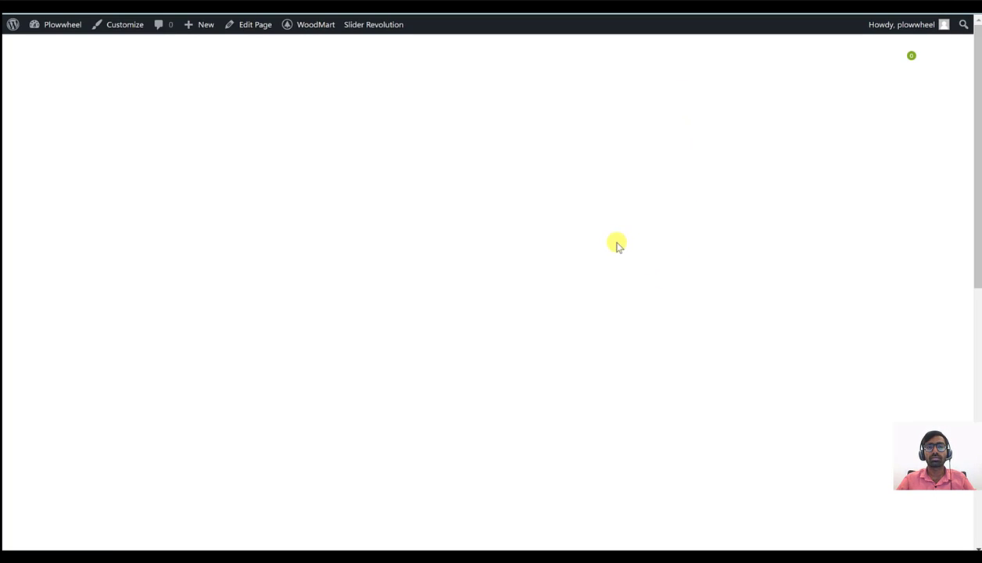
scroll(606, 228, "down", 8)
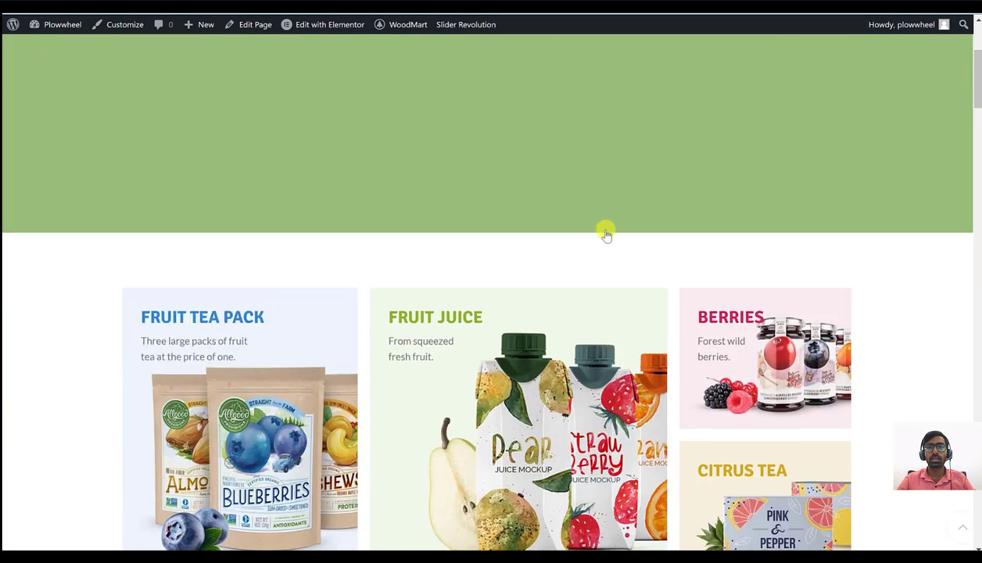
scroll(605, 230, "down", 15)
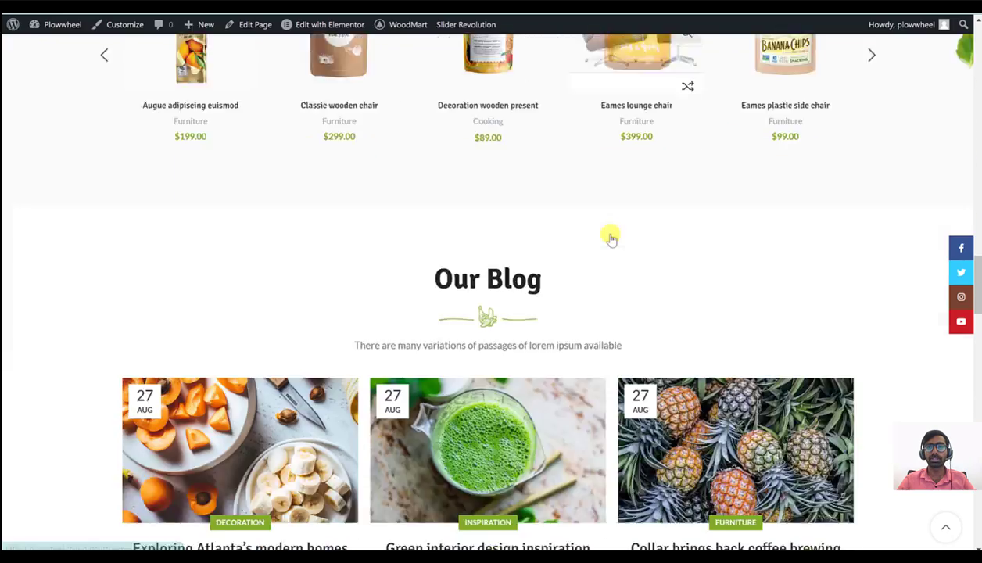
scroll(613, 241, "down", 4)
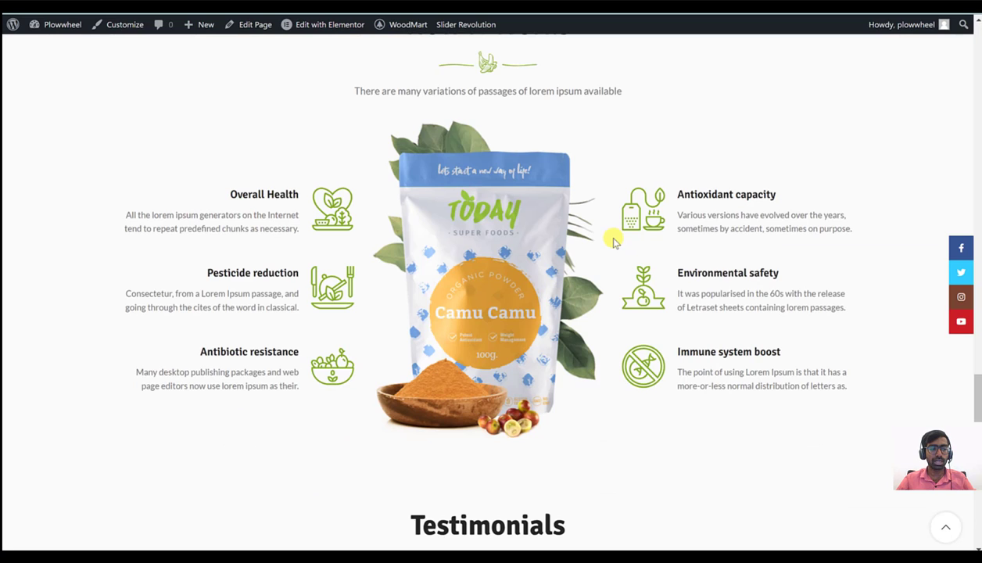
scroll(613, 241, "down", 12)
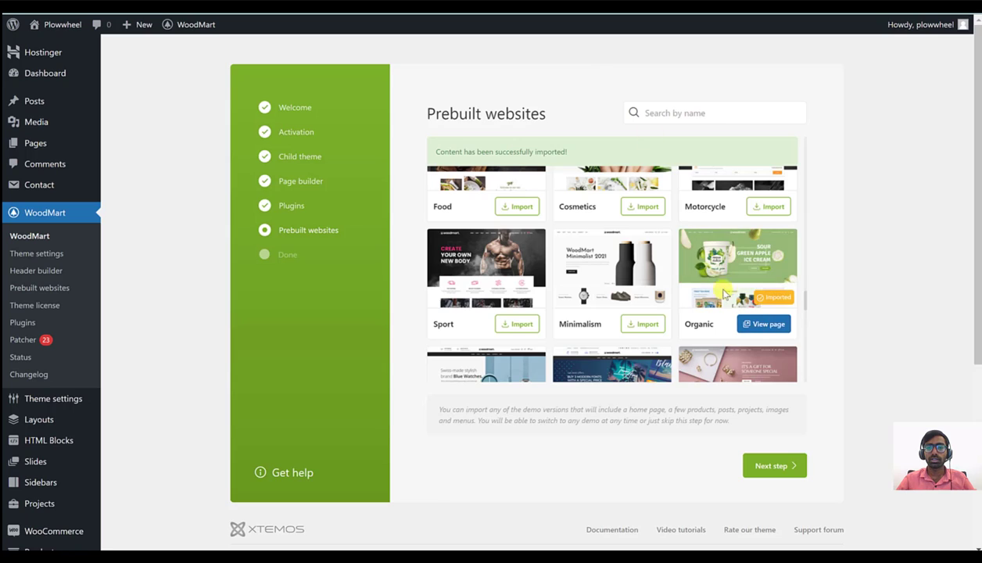
- Finish the WoodMart setup wizard and start the WooCommerce guided store setup
left_click(791, 467)
scroll(713, 461, "down", 2)
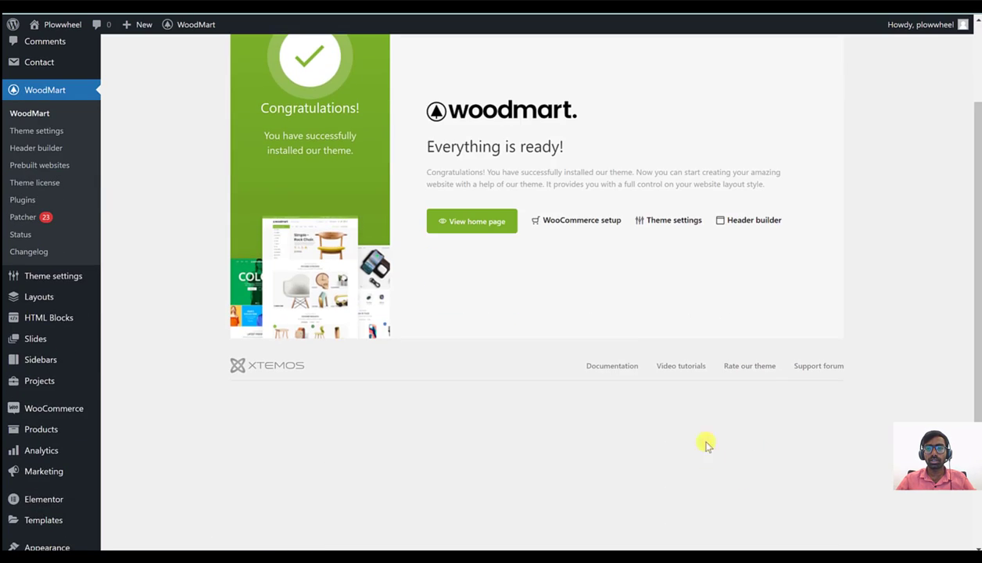
left_click(597, 227)
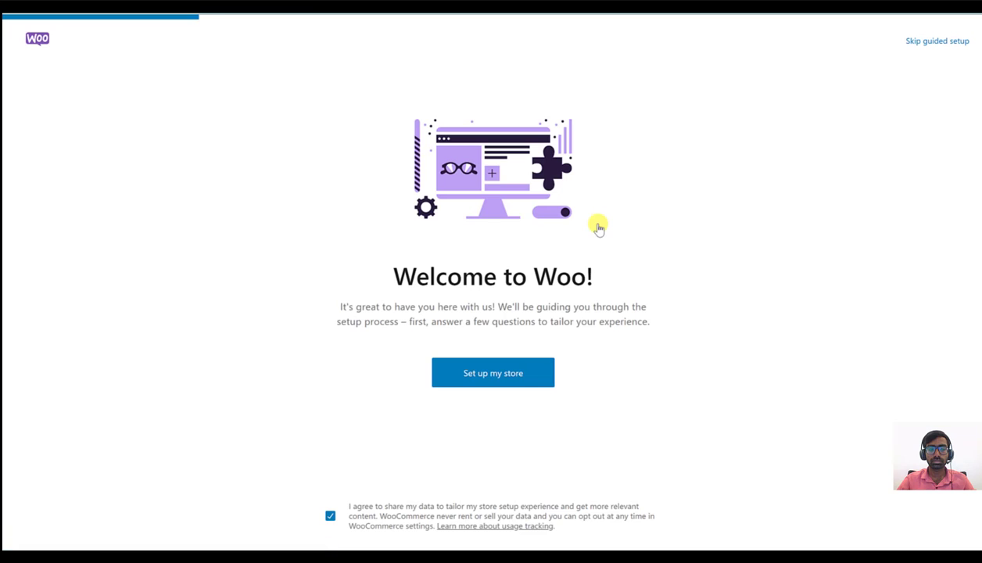
left_click(484, 381)
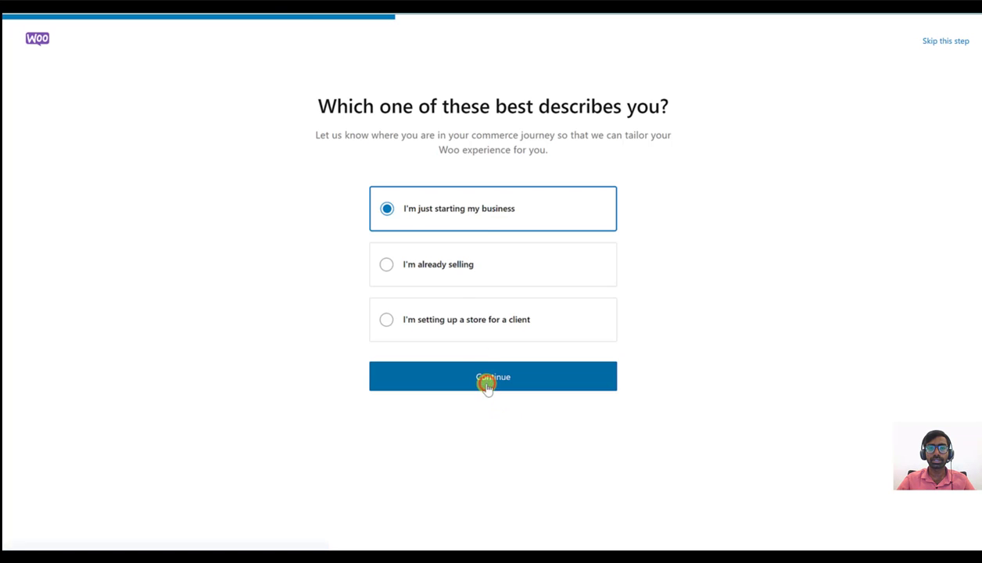
- Complete the store profile with "I'm just starting my business" and the industry "Clothing and accessories", keeping the prefilled name and location
left_click(515, 373)
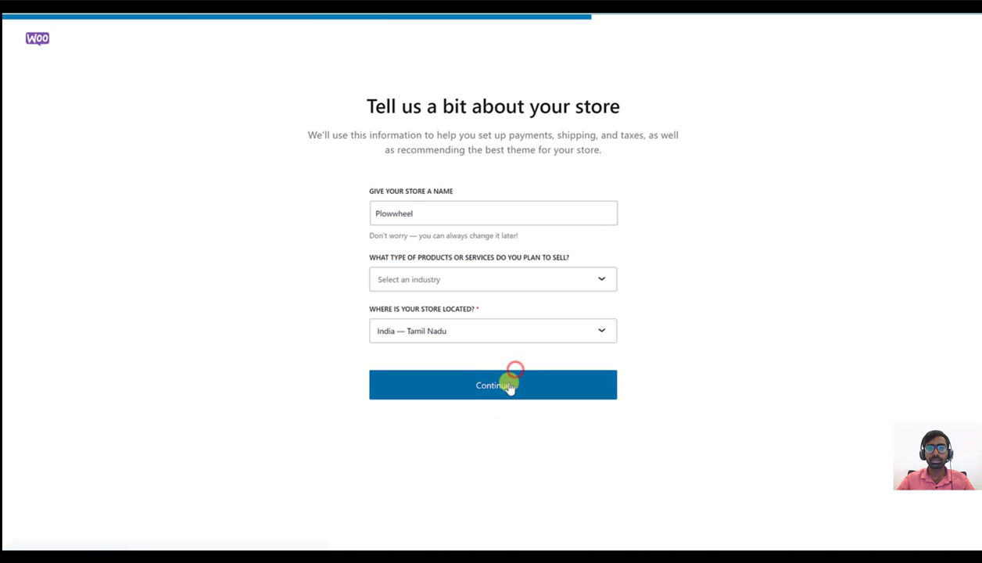
left_click(449, 286)
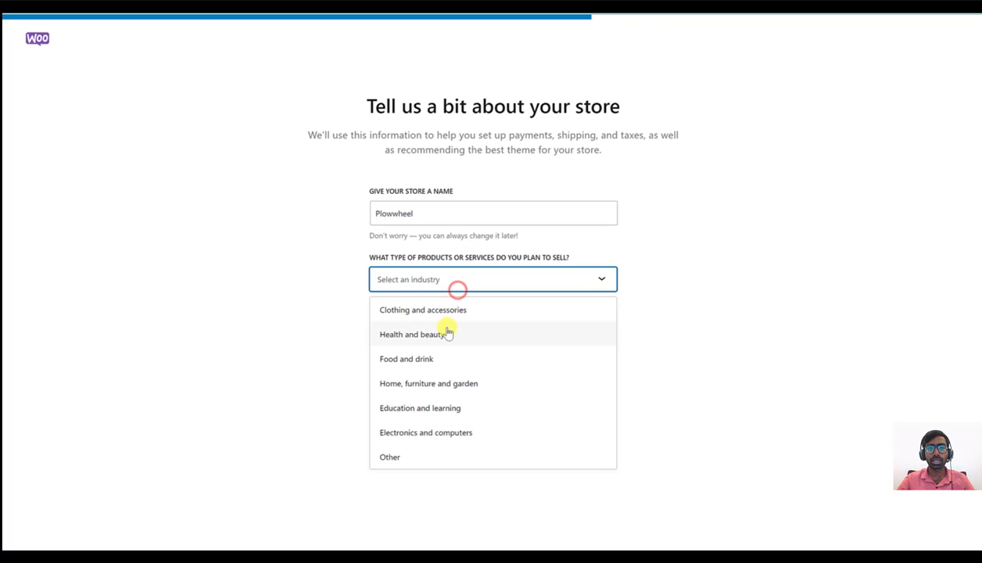
left_click(449, 311)
left_click(491, 395)
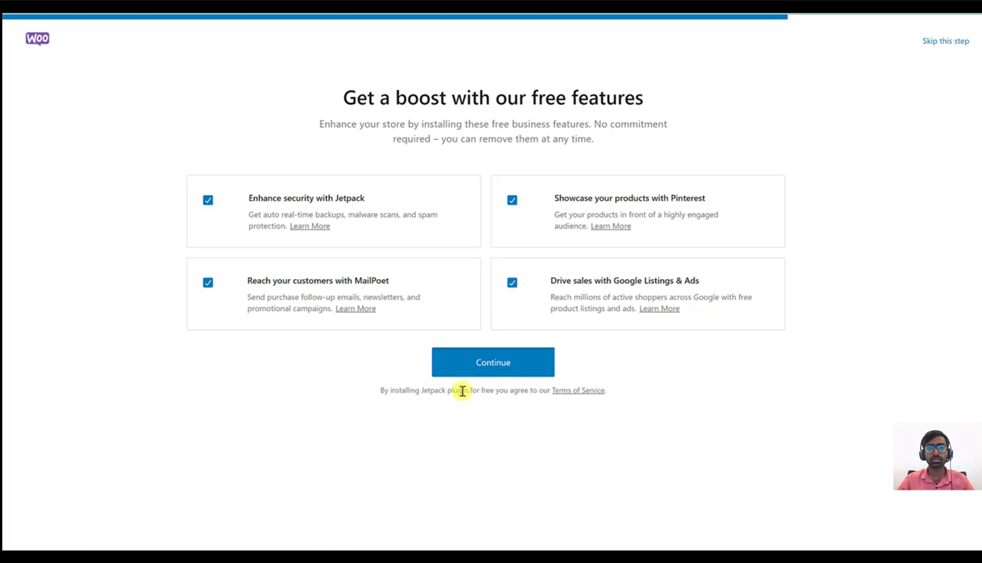
- Deselect the Jetpack, Pinterest, Google Listings & Ads and MailPoet features and complete the WooCommerce setup
left_click(207, 201)
left_click(512, 201)
left_click(511, 284)
left_click(208, 285)
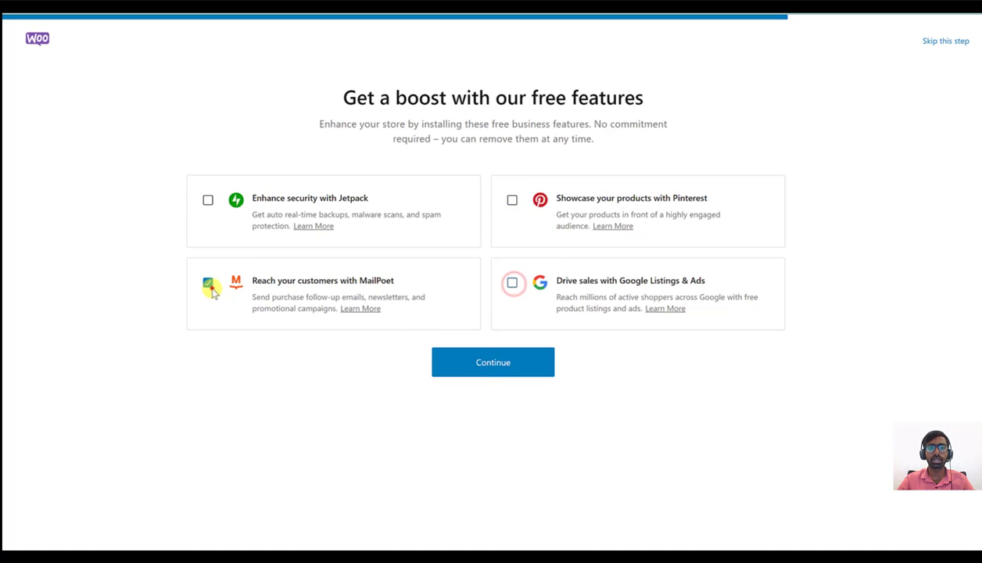
left_click(517, 369)
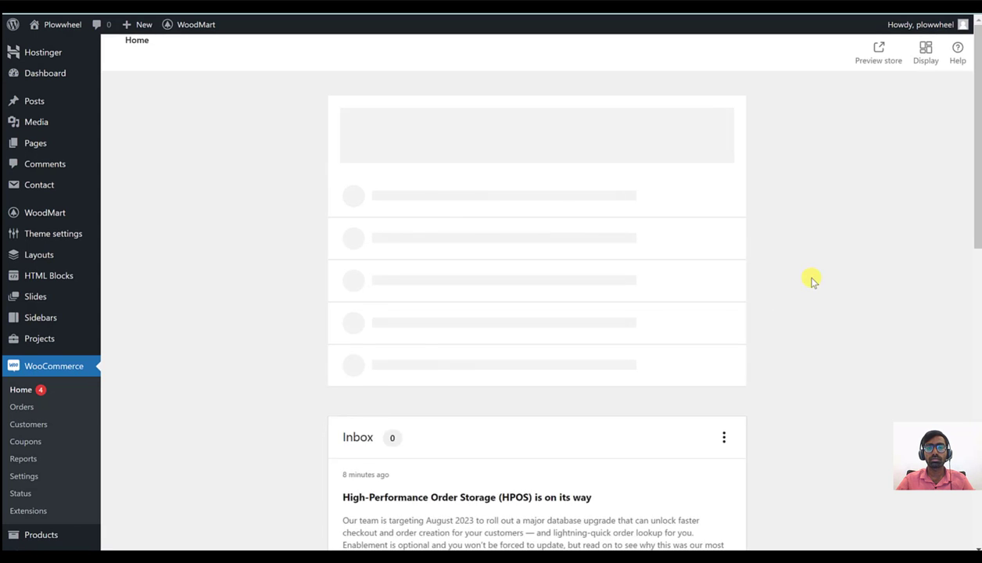
- Review the WooCommerce home page's setup task list, then open the WordPress dashboard and look it over
scroll(531, 215, "down", 5)
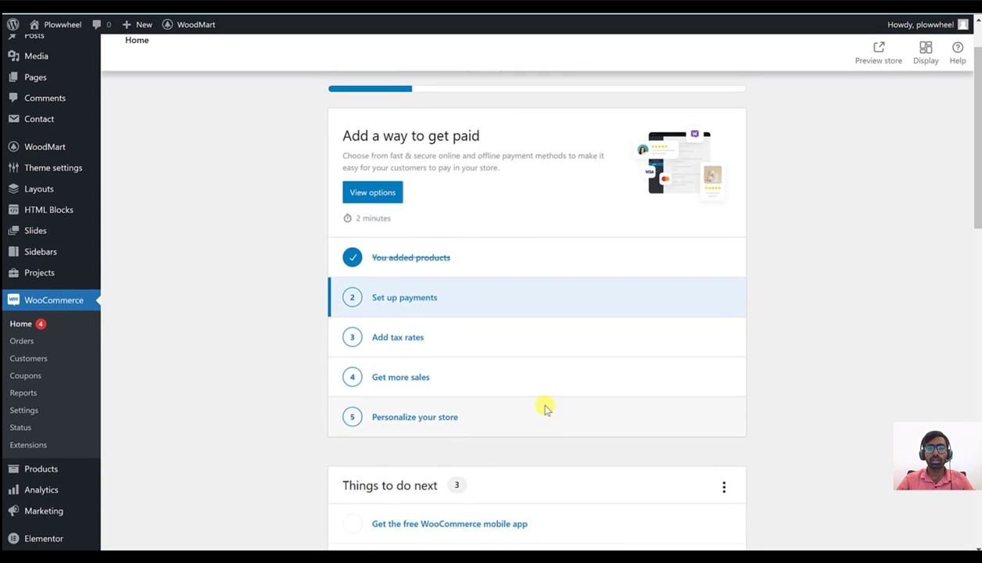
scroll(522, 386, "down", 4)
scroll(521, 387, "up", 9)
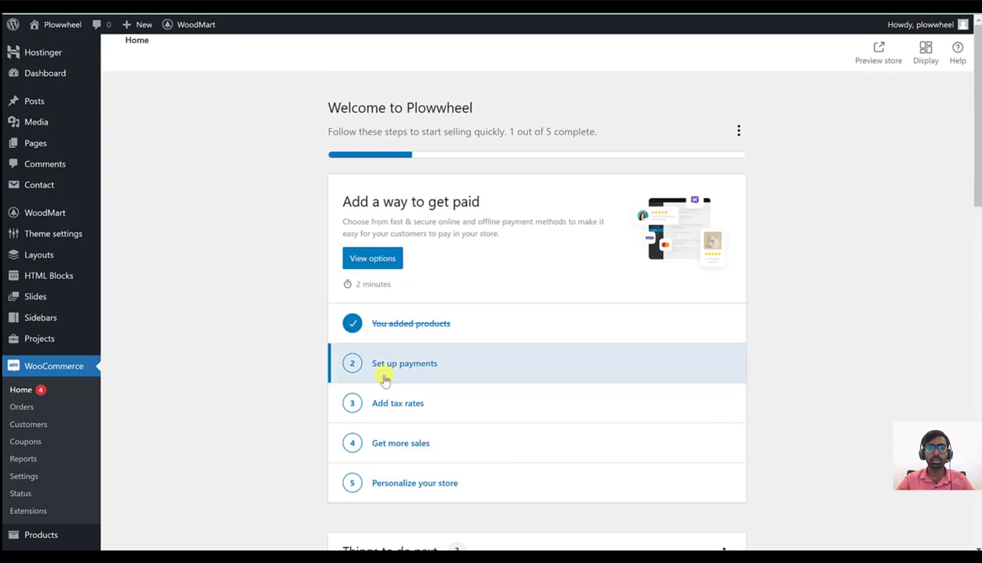
left_click(58, 72)
scroll(449, 332, "down", 3)
scroll(448, 336, "up", 2)
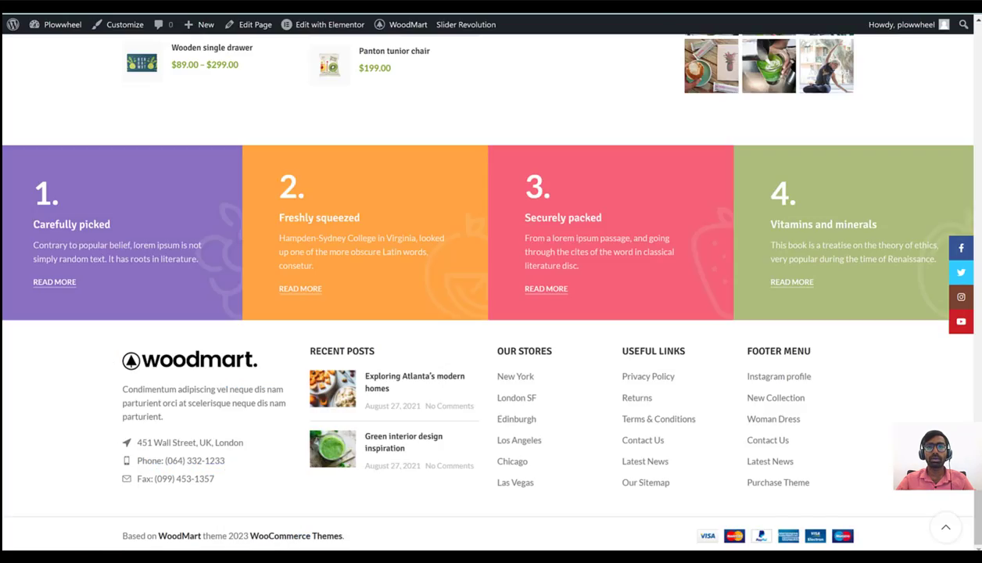
- Look over the imported home page and the guide's section "Step 4 : Customize Your Website"
scroll(613, 307, "up", 15)
scroll(616, 200, "up", 12)
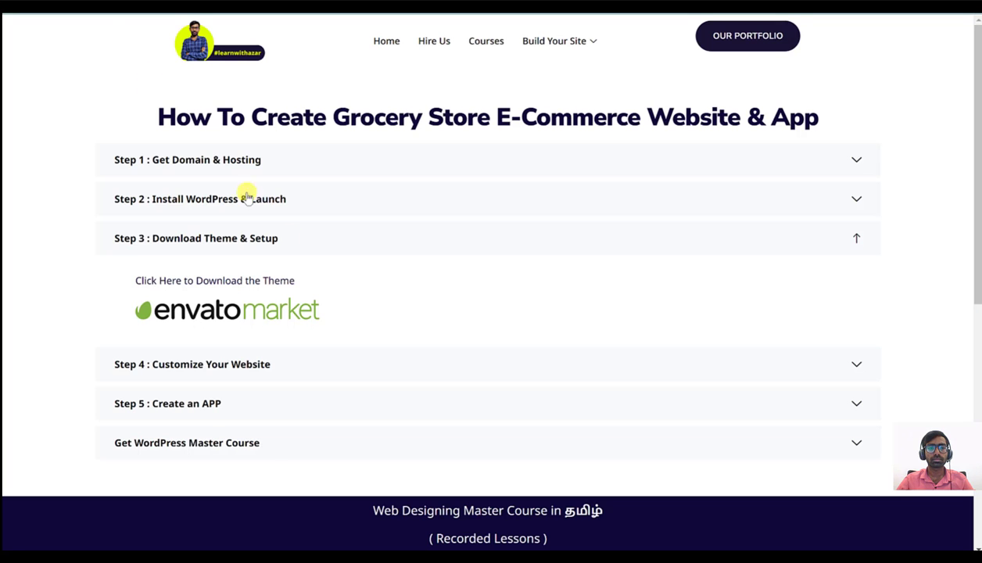
left_click(364, 251)
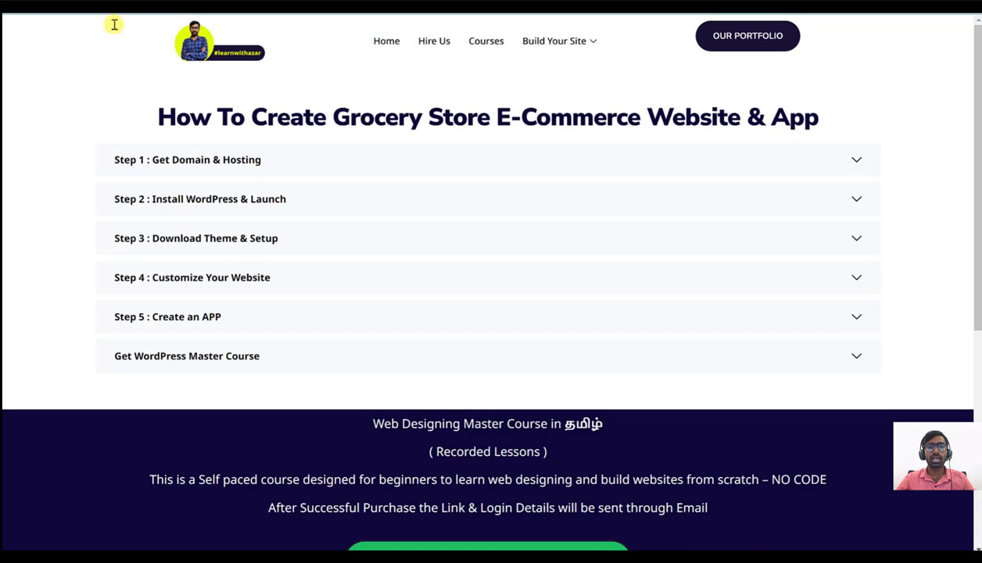
left_click(219, 280)
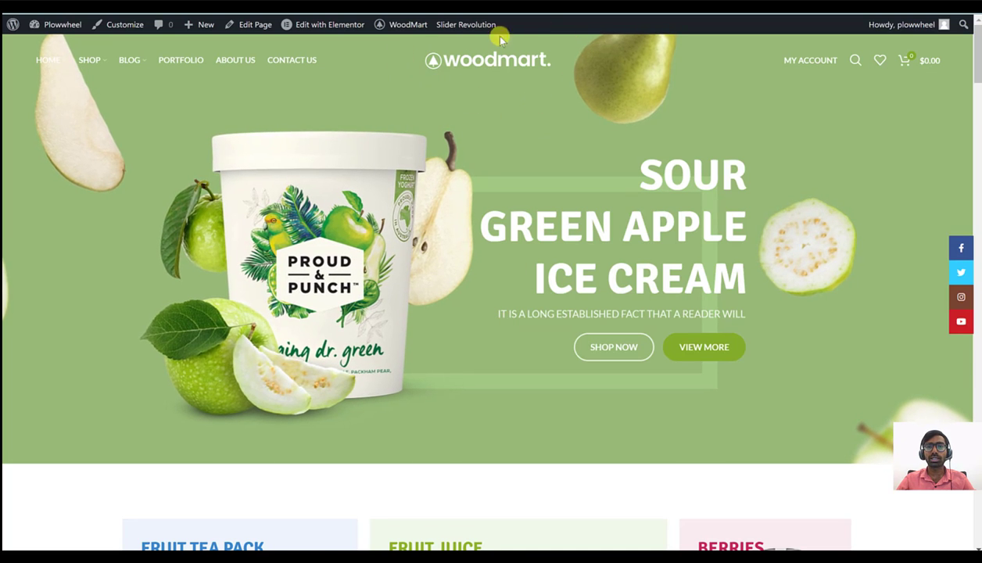
scroll(504, 298, "down", 2)
scroll(513, 325, "up", 2)
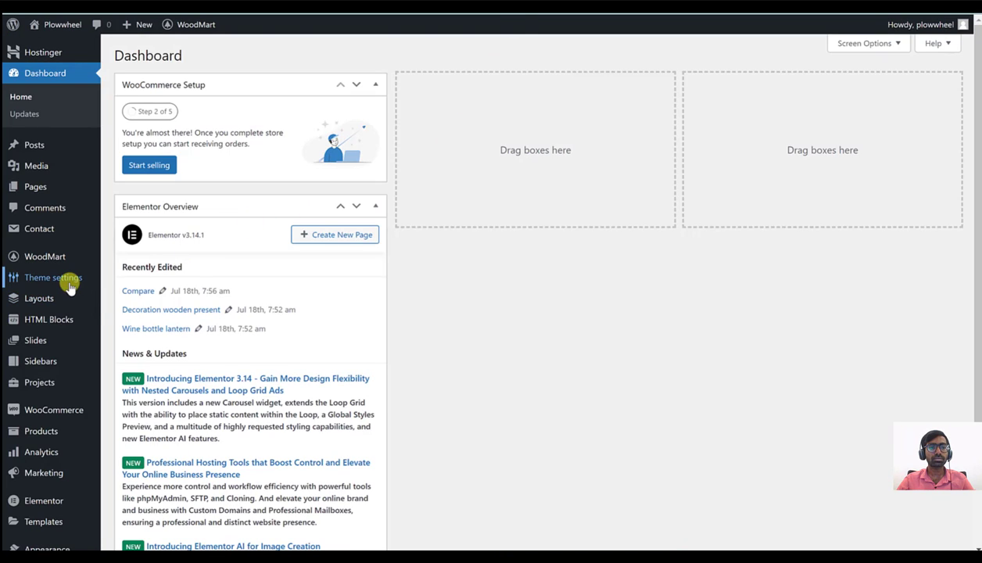
- Open the WoodMart Header builder from the WordPress dashboard
mouse_move(68, 286)
mouse_move(66, 265)
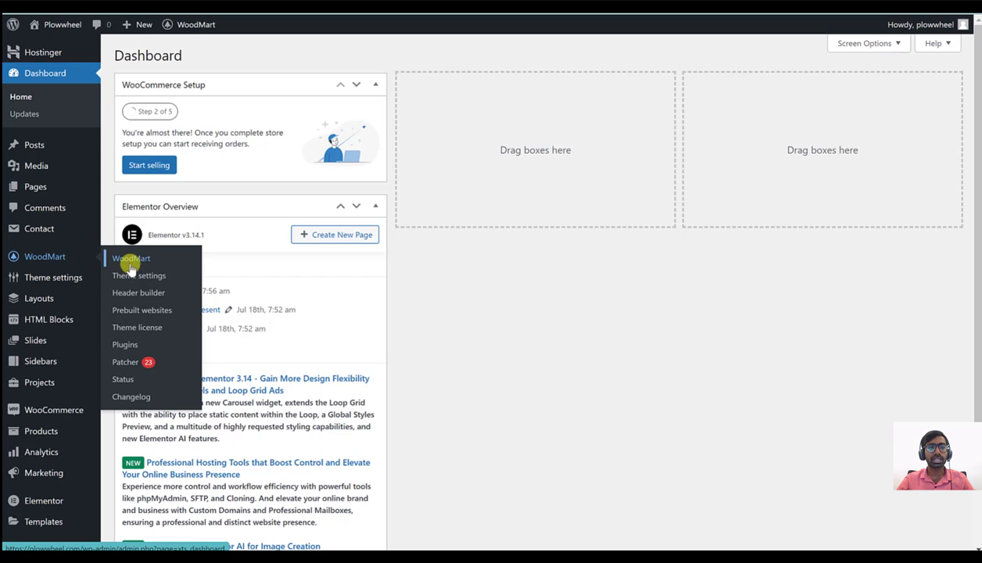
left_click(154, 293)
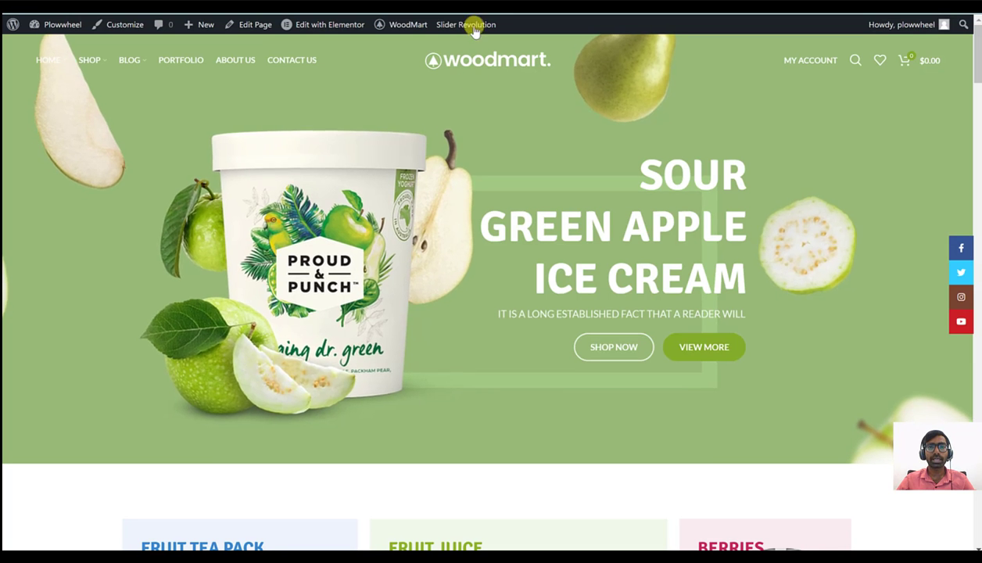
- Open the Home Organic page for editing, dismiss the welcome guide and check which custom header the page uses
mouse_move(342, 29)
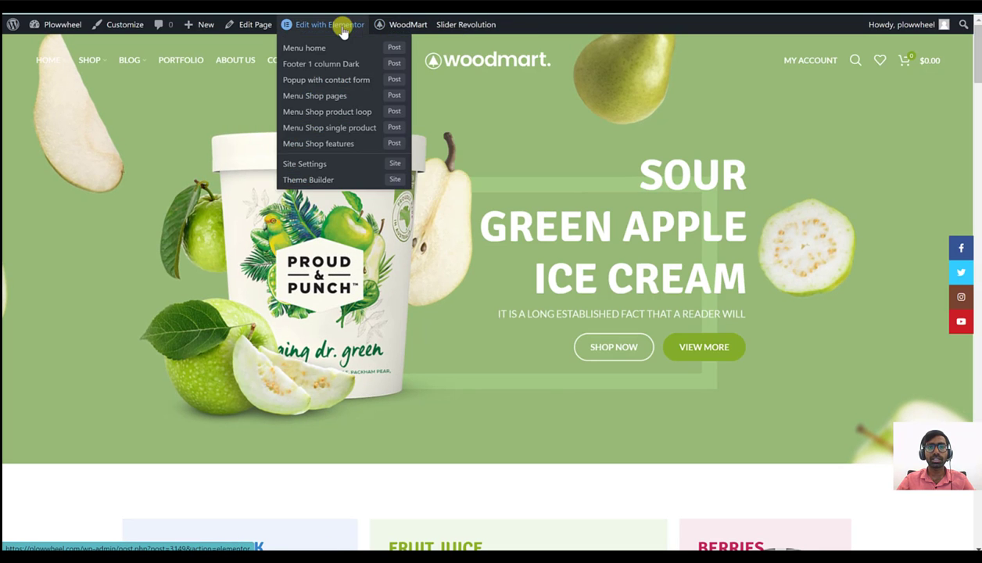
left_click(238, 31)
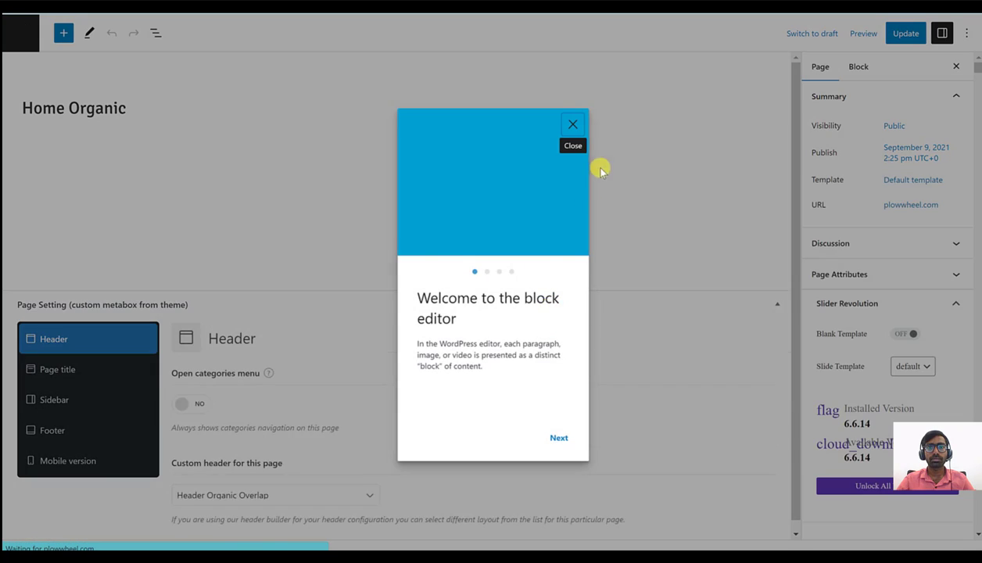
left_click(572, 126)
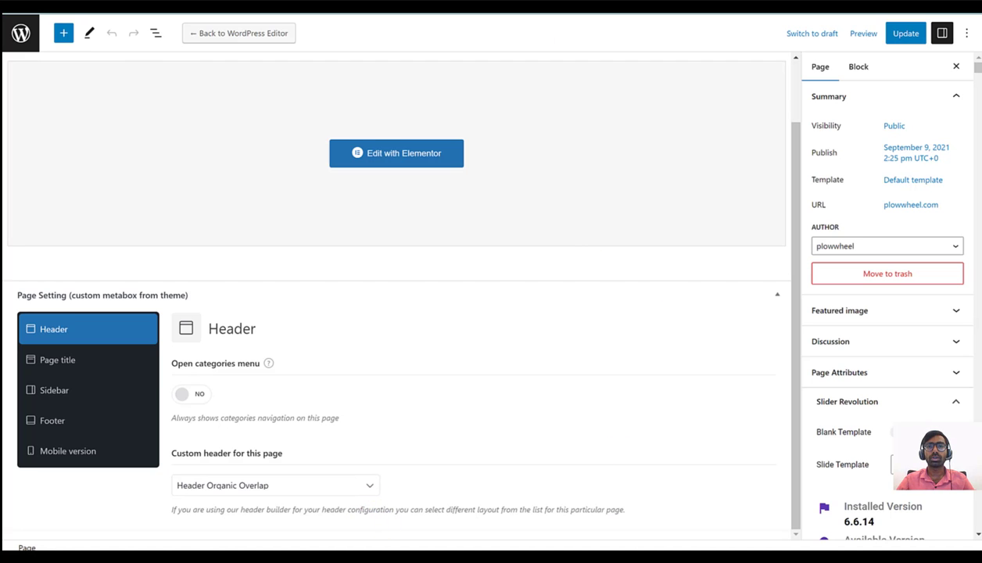
left_click(532, 14)
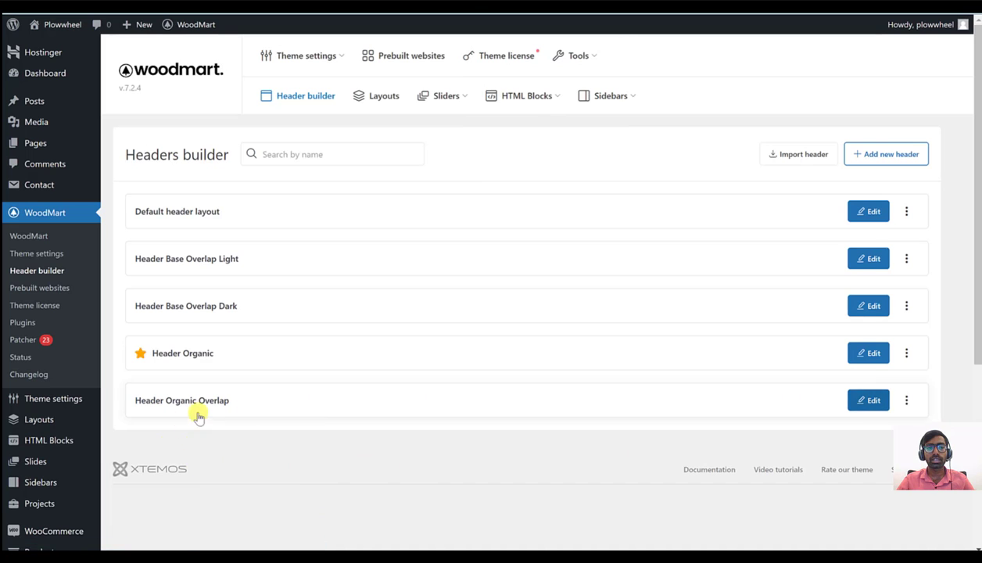
- Open Header Organic Overlap for editing and remove the logo image from its desktop main header
left_click(859, 401)
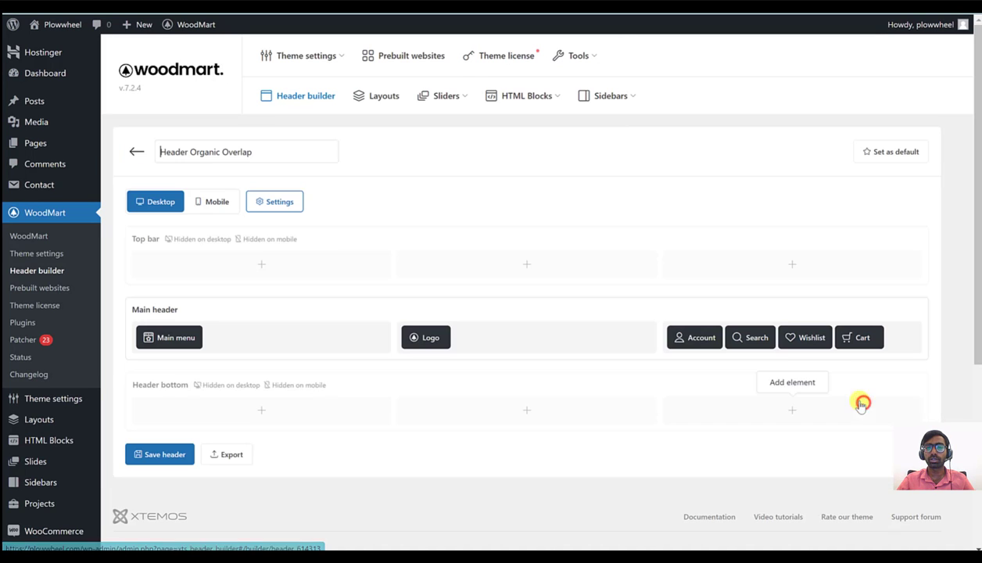
left_click(417, 321)
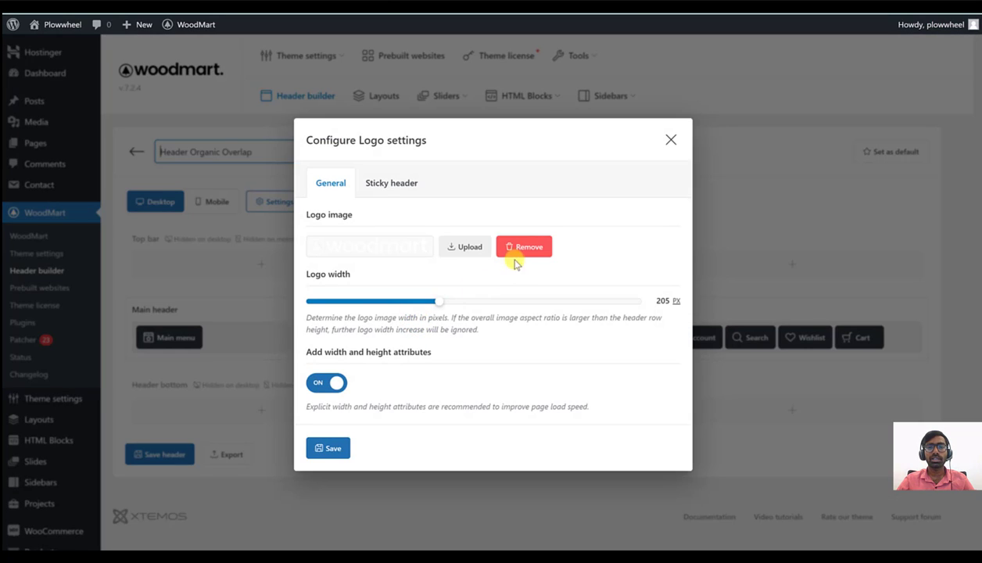
left_click(536, 256)
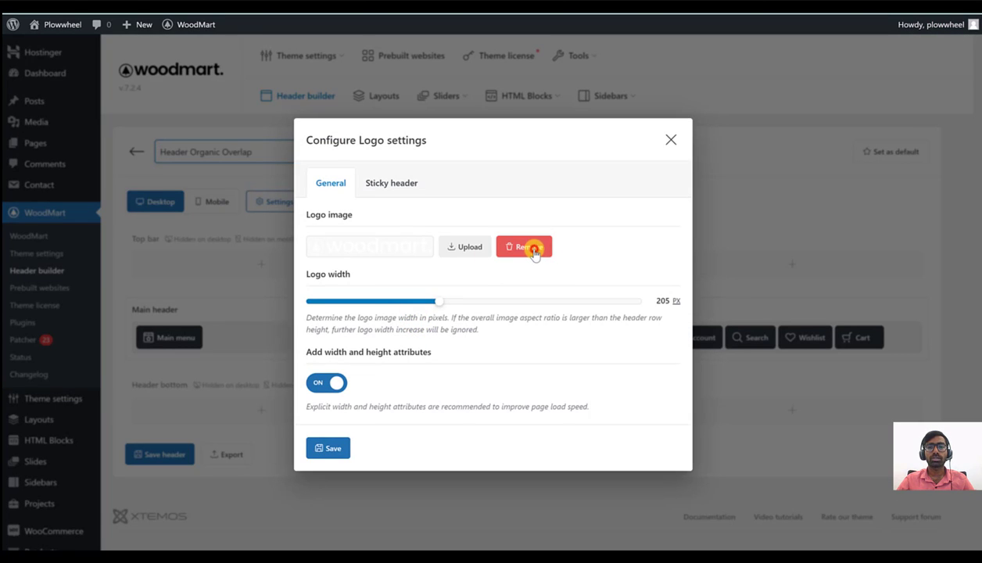
- Upload the Seriya_logo (1) file as the desktop header's logo image and save the logo settings
left_click(335, 247)
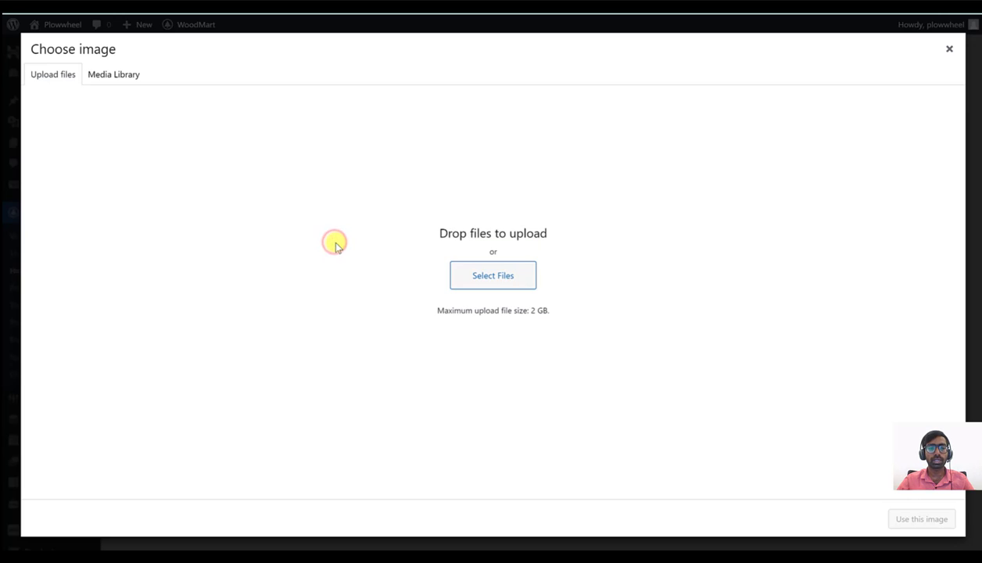
left_click(500, 283)
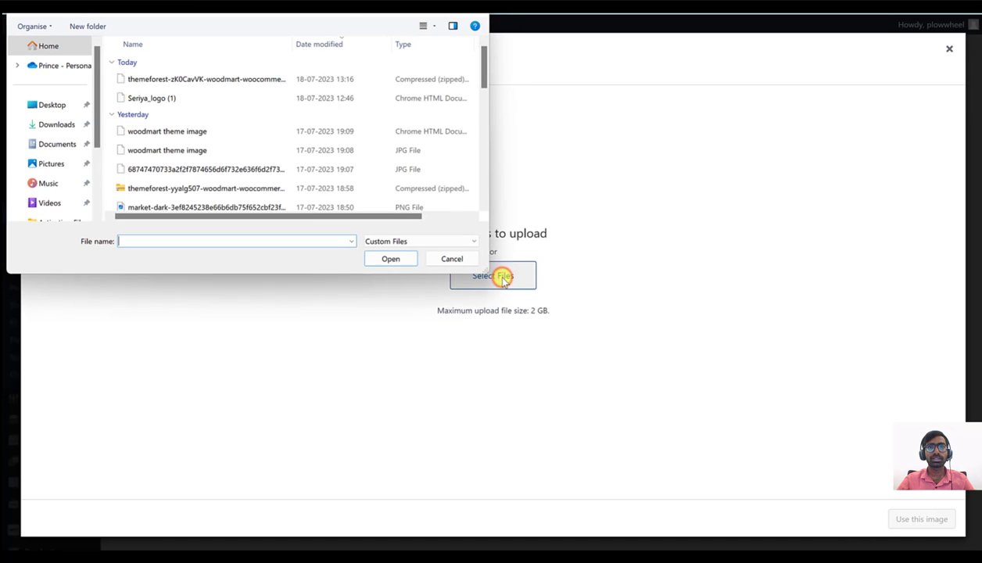
left_click(244, 99)
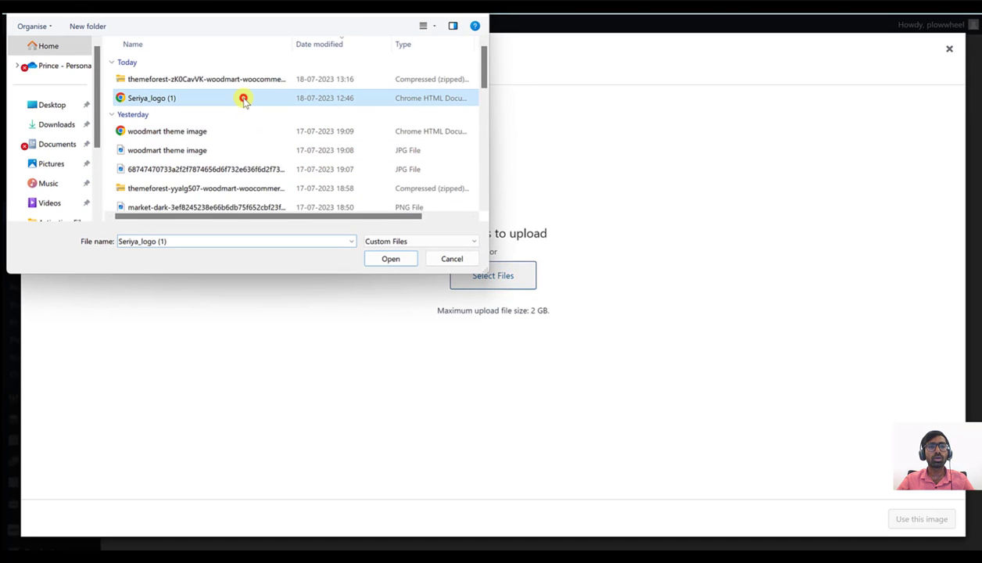
left_click(390, 259)
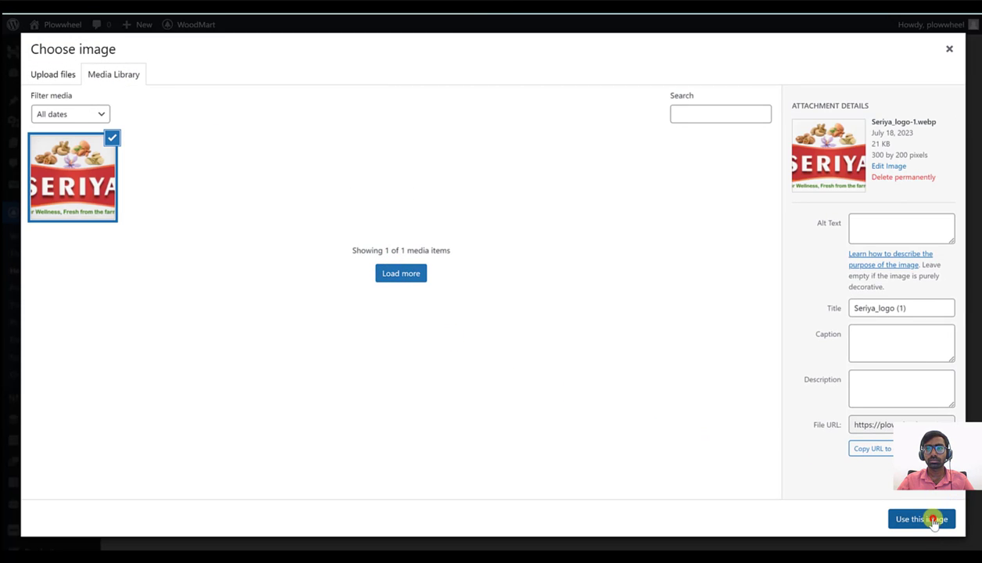
left_click(922, 519)
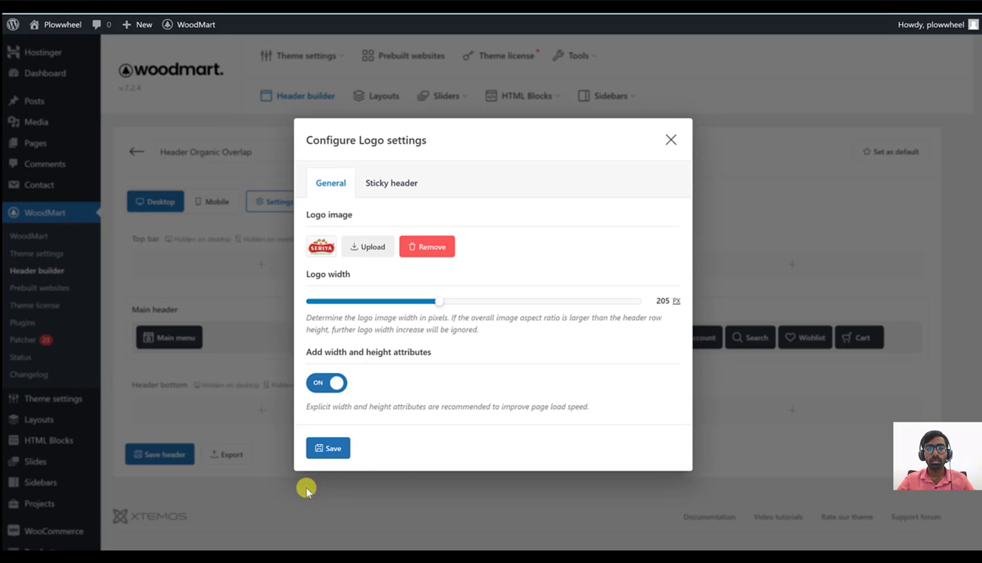
left_click(327, 449)
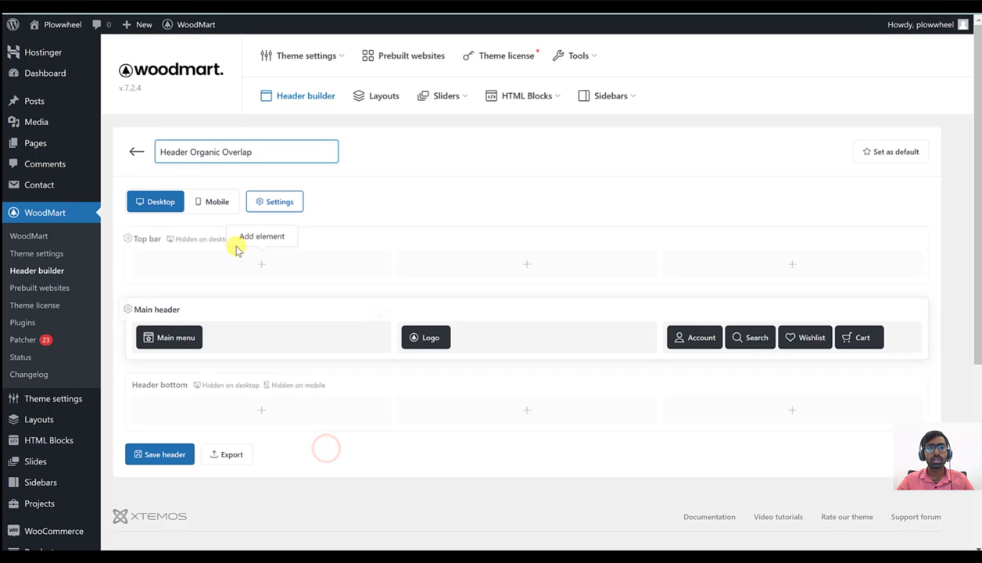
- Replace the mobile header's logo with the Seriya logo from the media library, then save the logo settings and the header
left_click(211, 203)
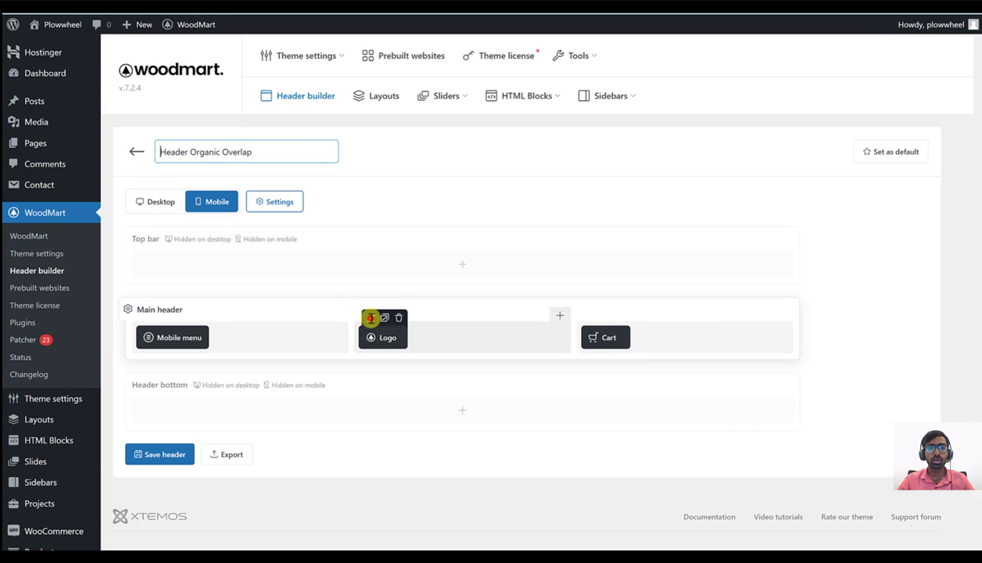
left_click(371, 317)
left_click(526, 246)
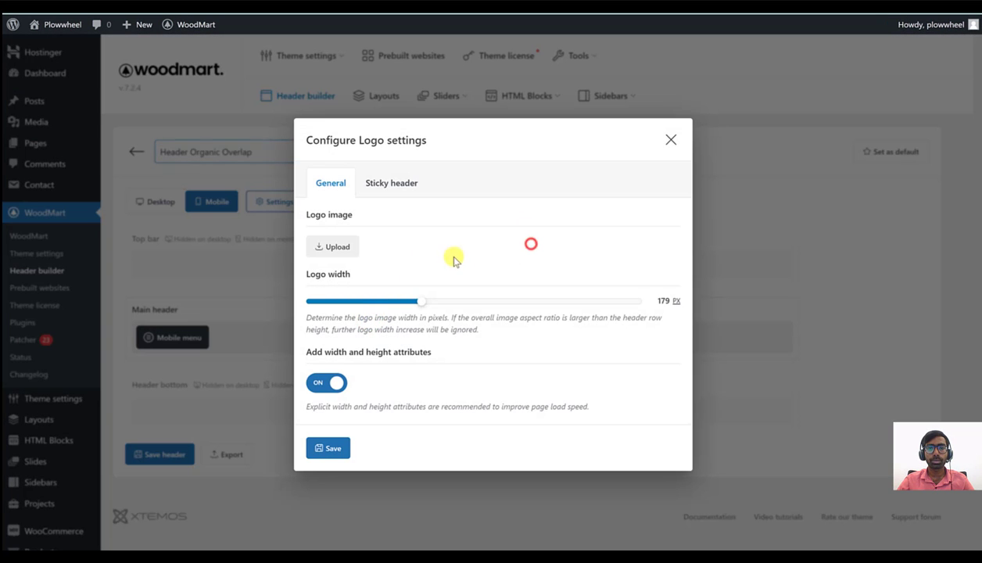
left_click(316, 241)
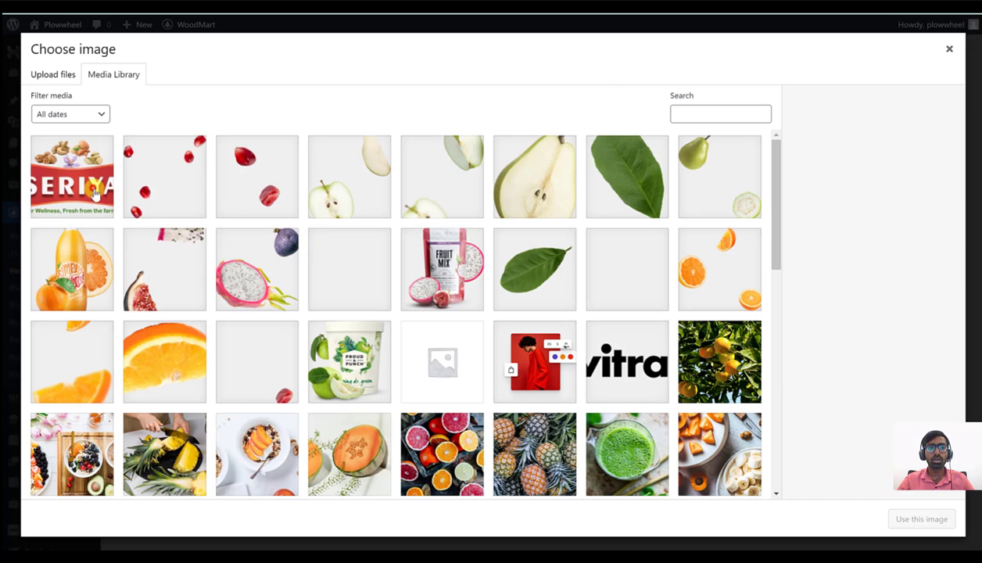
left_click(922, 519)
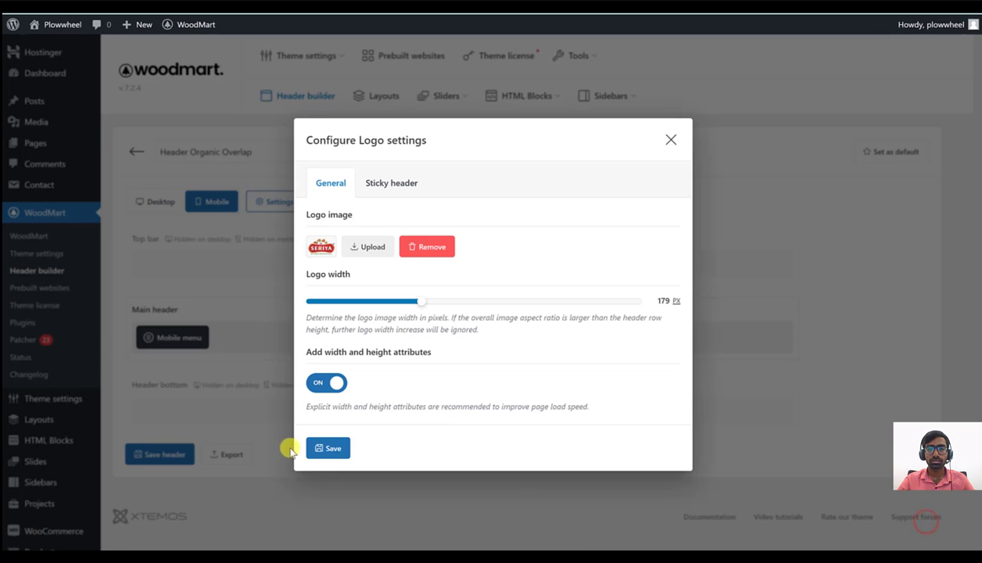
left_click(328, 447)
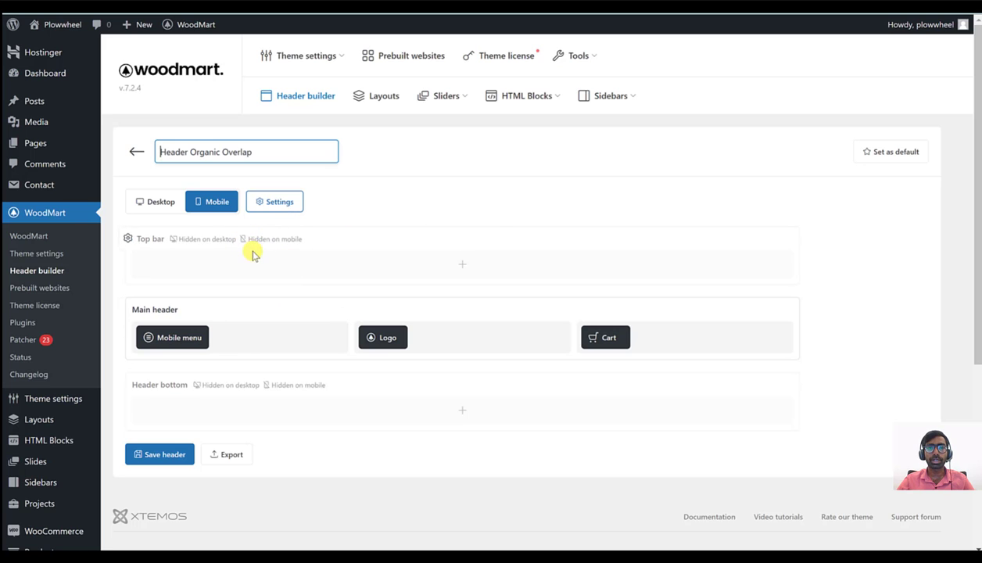
left_click(177, 458)
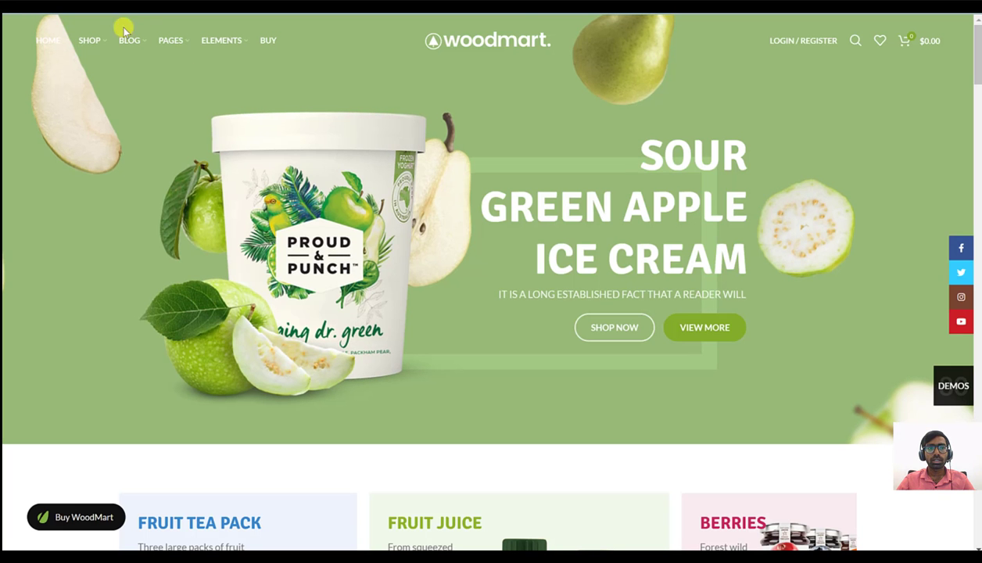
- Examine the header, logo and menu on the WoodMart Organic demo's home page
left_click(64, 39)
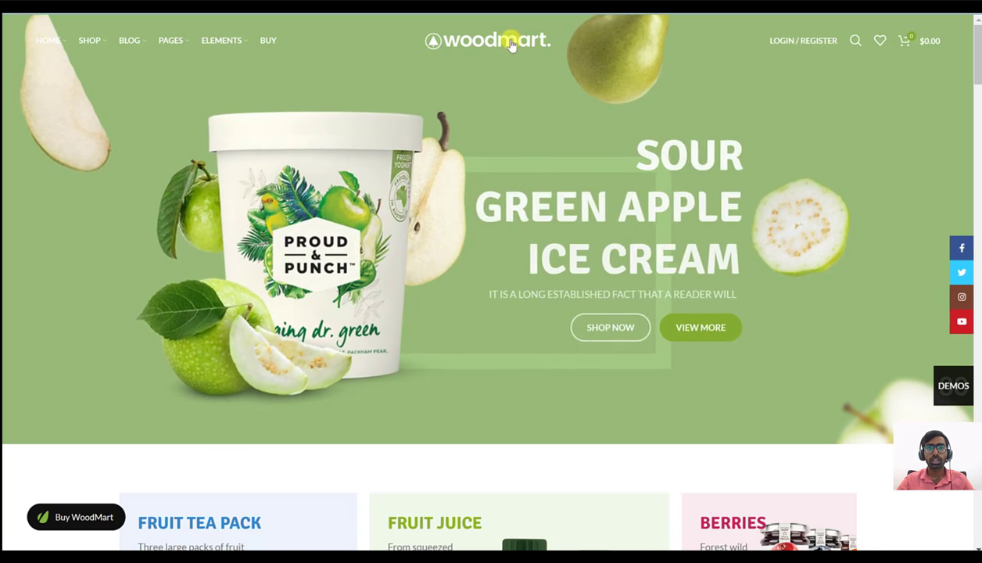
scroll(529, 156, "down", 5)
scroll(520, 221, "up", 5)
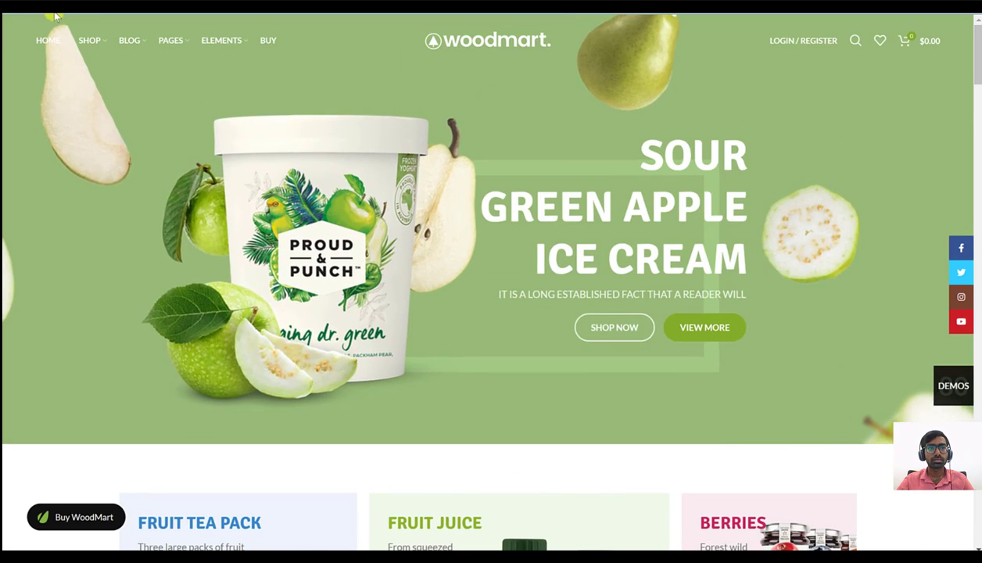
left_click(487, 32)
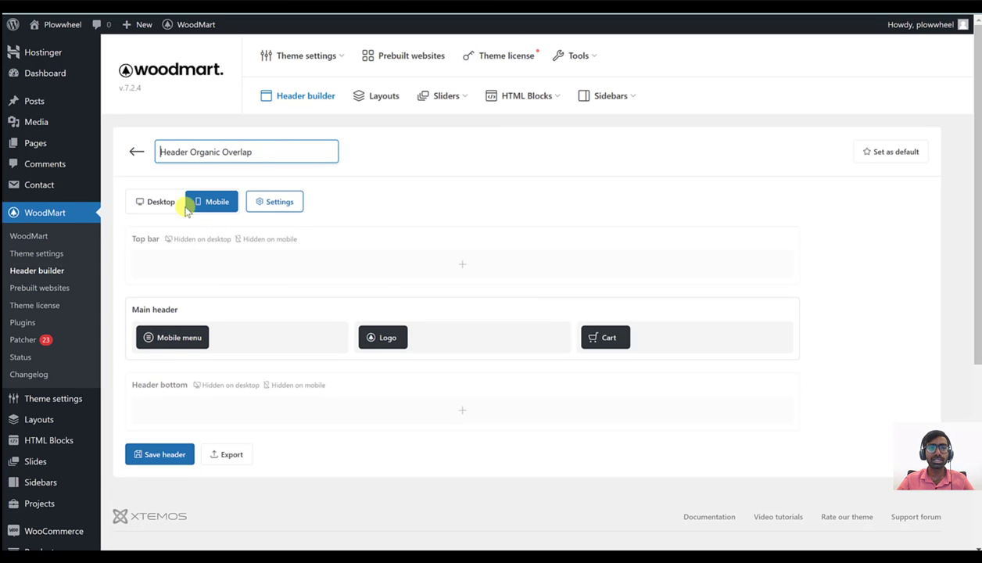
- Switch Header Organic Overlap to its desktop layout and save the header
left_click(155, 205)
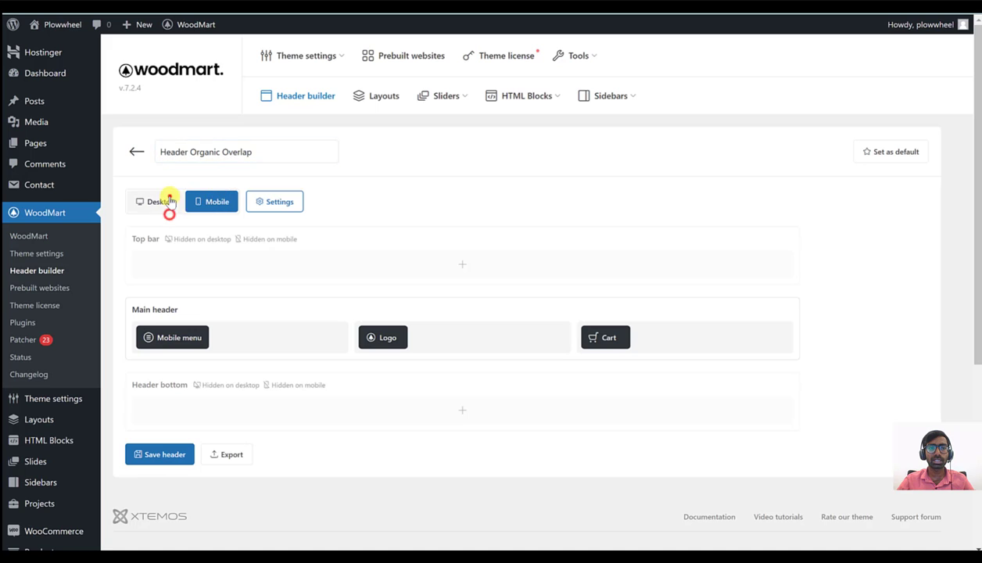
left_click(156, 461)
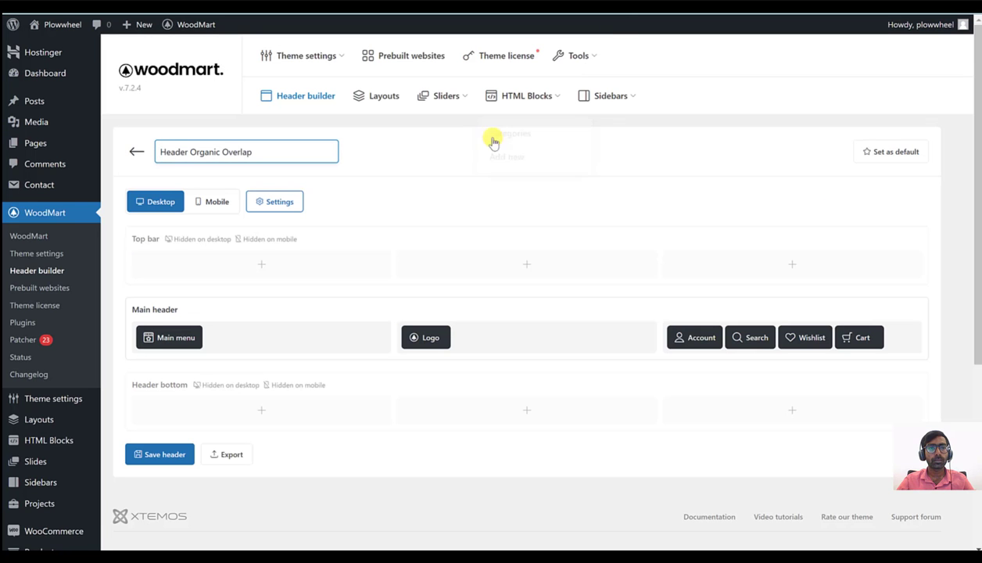
left_click(173, 455)
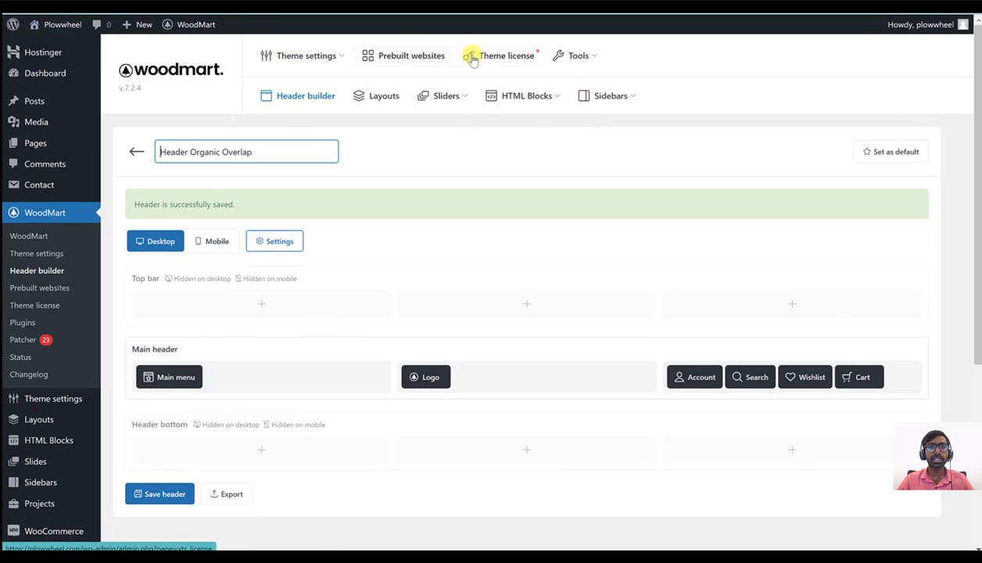
- Open the live site to check the header logo at the top and in the sticky header, then return to the header builder
mouse_move(62, 27)
right_click(62, 47)
key("Escape")
left_click(84, 49)
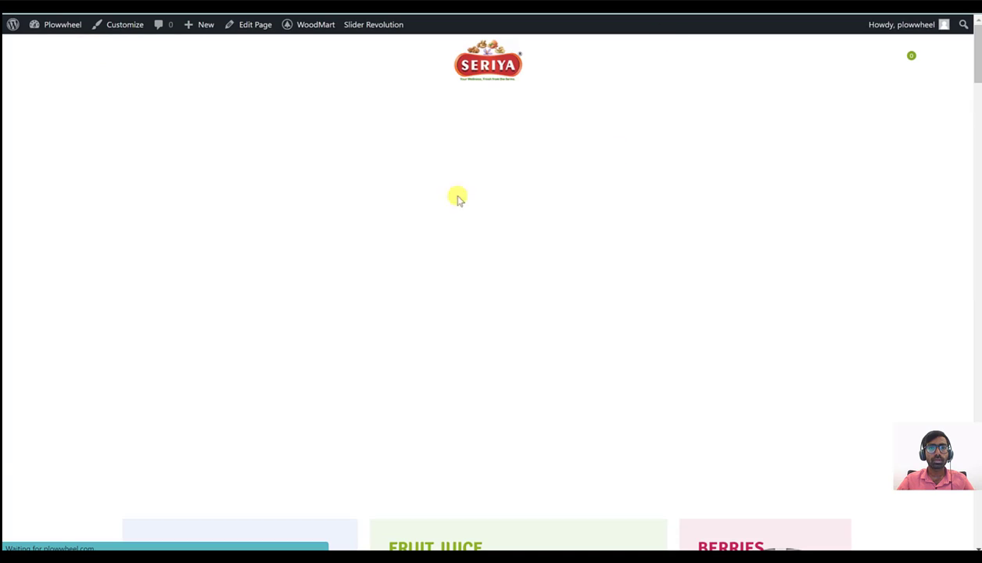
scroll(508, 250, "down", 10)
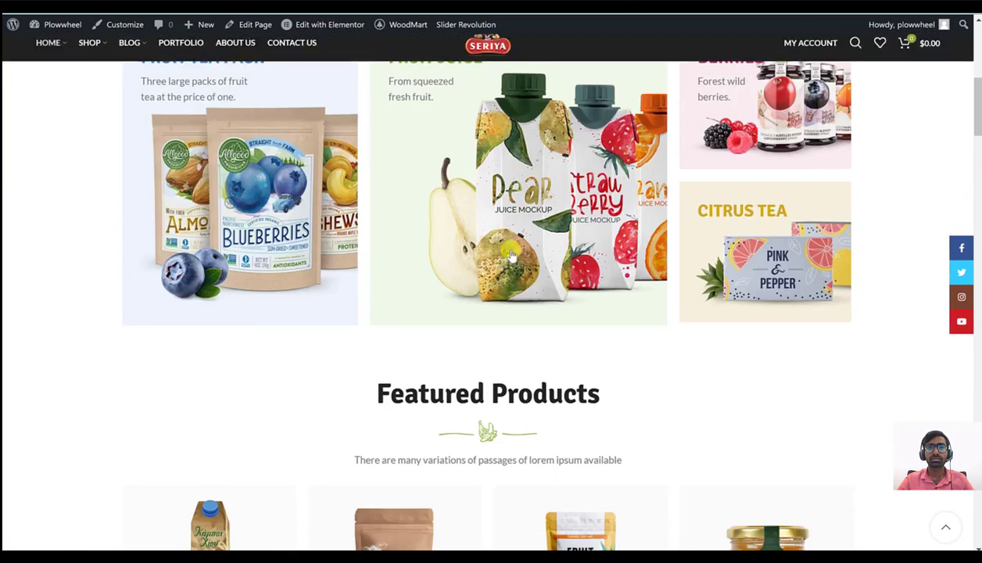
scroll(513, 310, "up", 8)
scroll(508, 306, "up", 3)
scroll(508, 306, "down", 10)
scroll(515, 266, "up", 2)
scroll(514, 266, "up", 8)
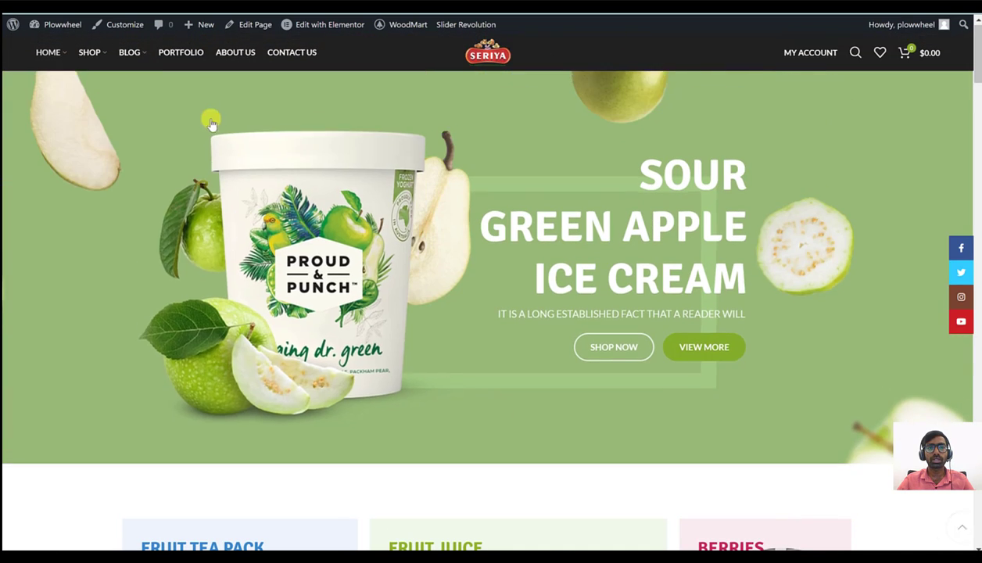
left_click(283, 61)
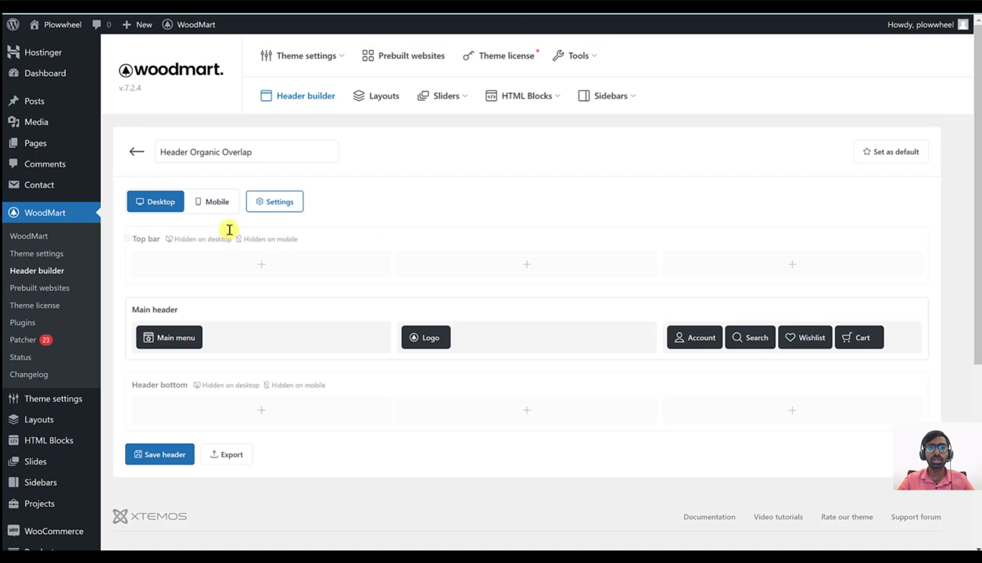
- Open Header Organic for editing, set its desktop logo image to the Seriya logo from the media library and save the logo settings
left_click(136, 152)
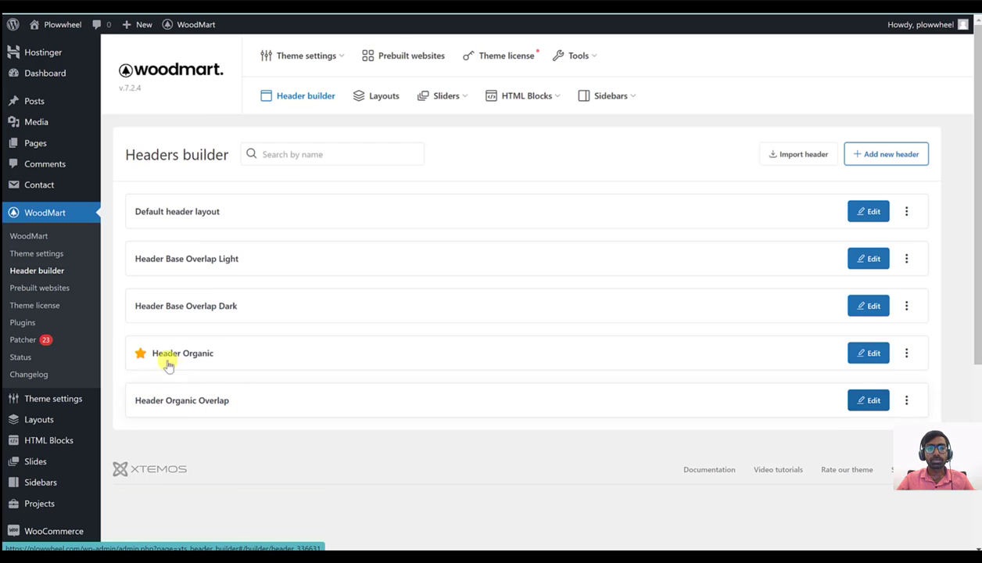
left_click(869, 352)
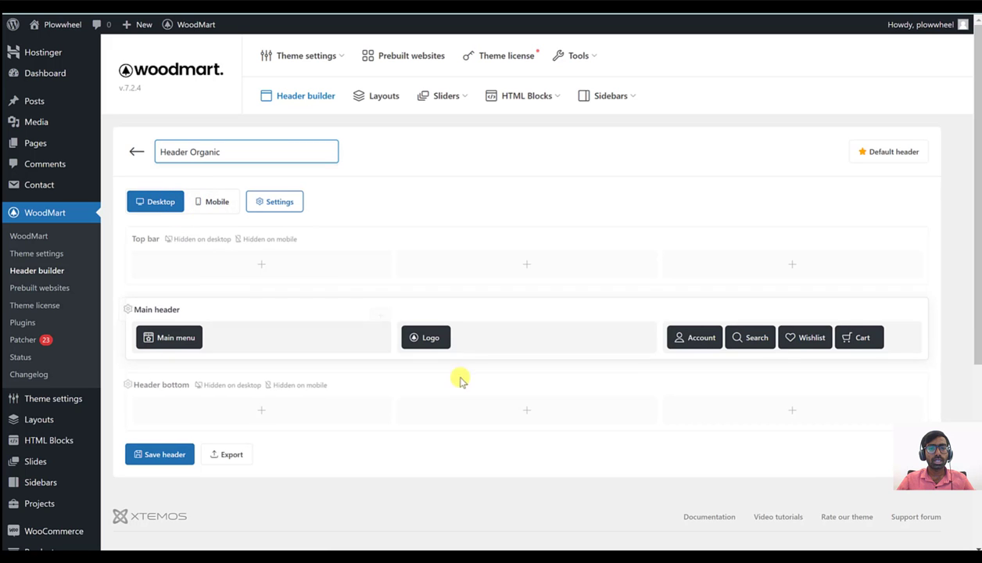
left_click(414, 318)
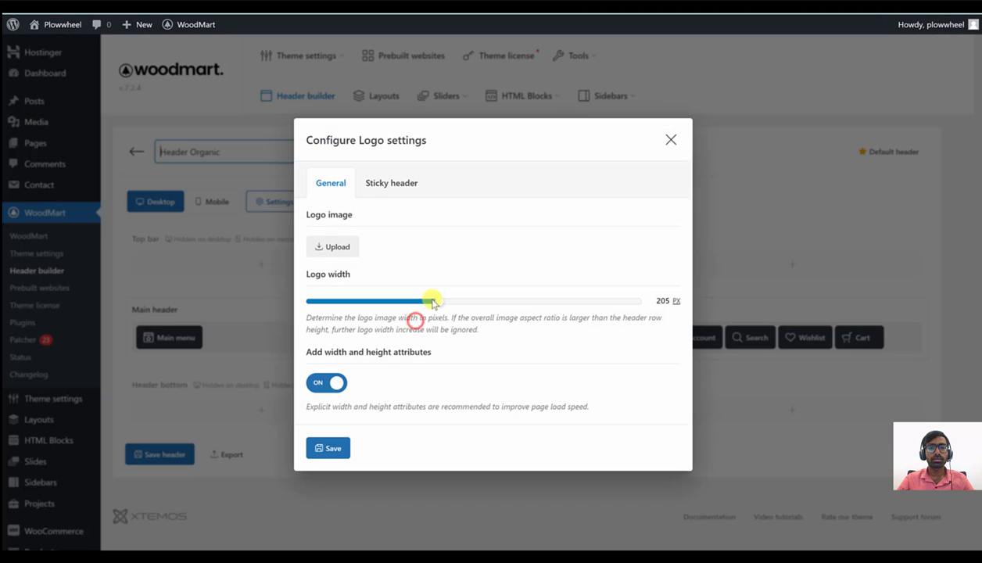
left_click(325, 246)
left_click(74, 173)
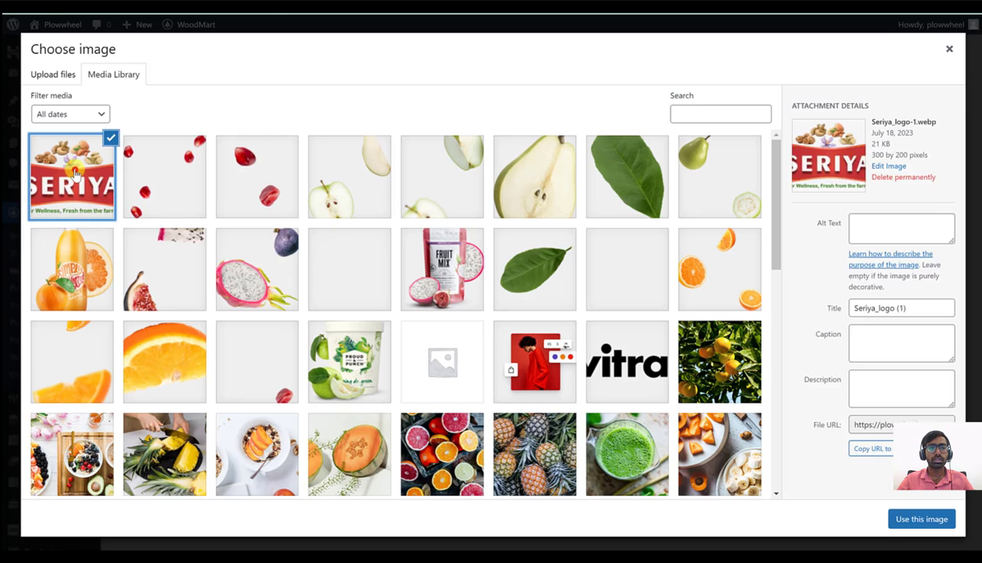
left_click(925, 518)
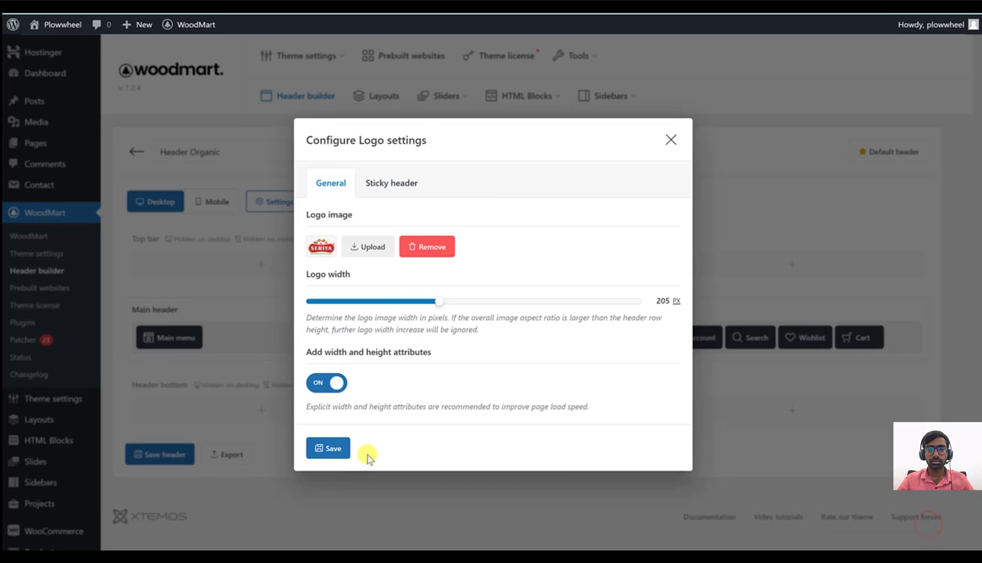
left_click(321, 446)
- Set the logo image in Header Organic's mobile layout to the Seriya logo from the media library
left_click(219, 205)
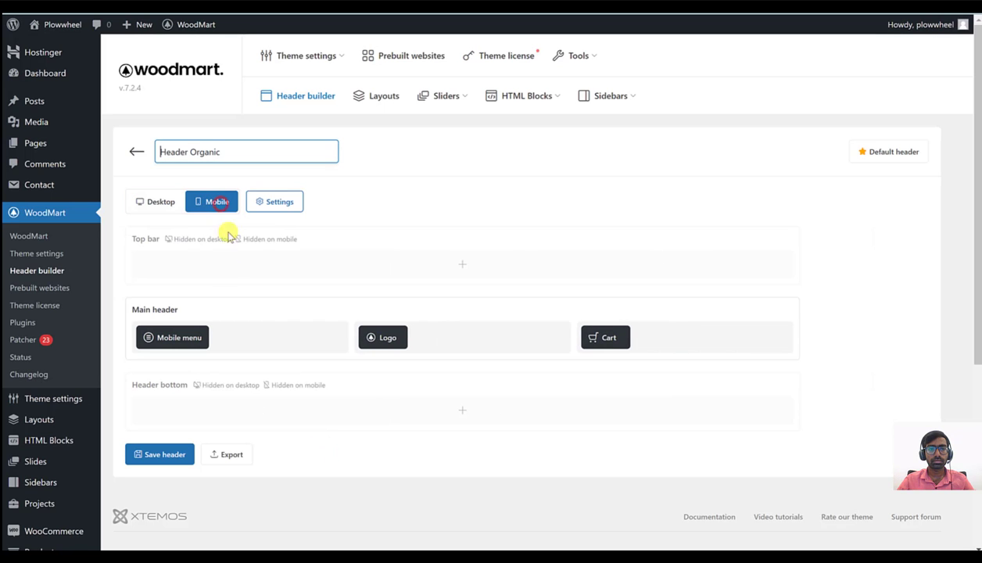
left_click(372, 319)
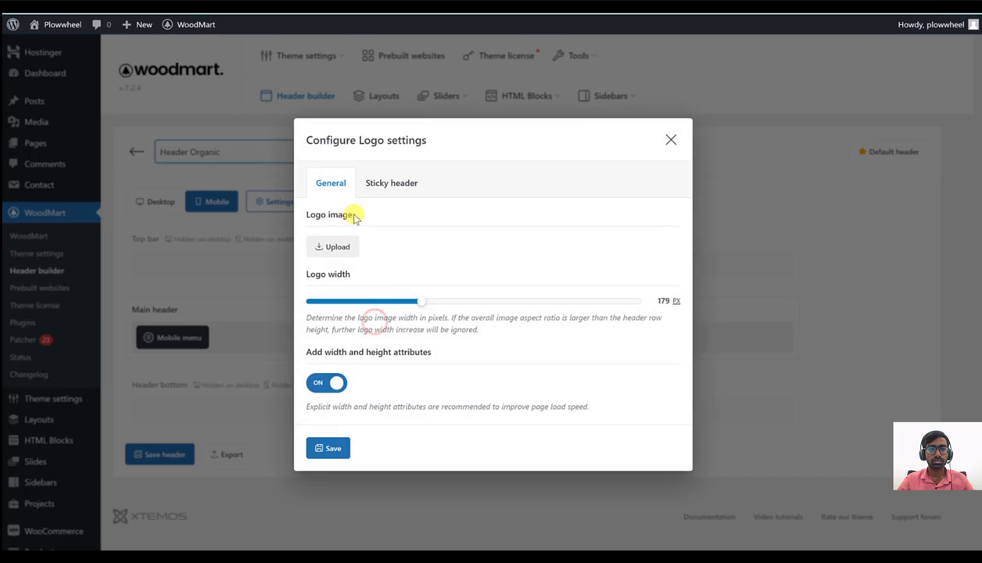
left_click(344, 249)
left_click(71, 176)
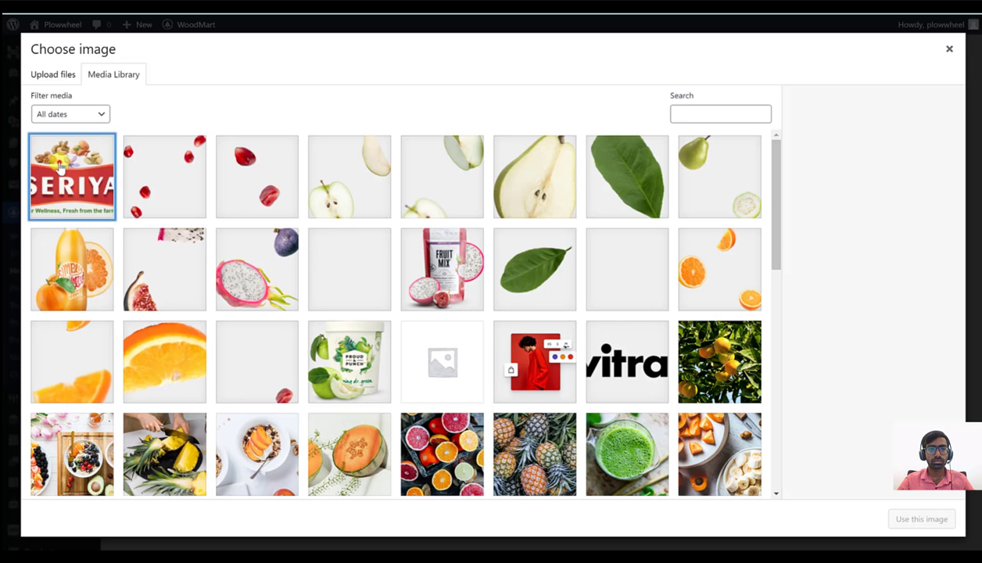
left_click(932, 518)
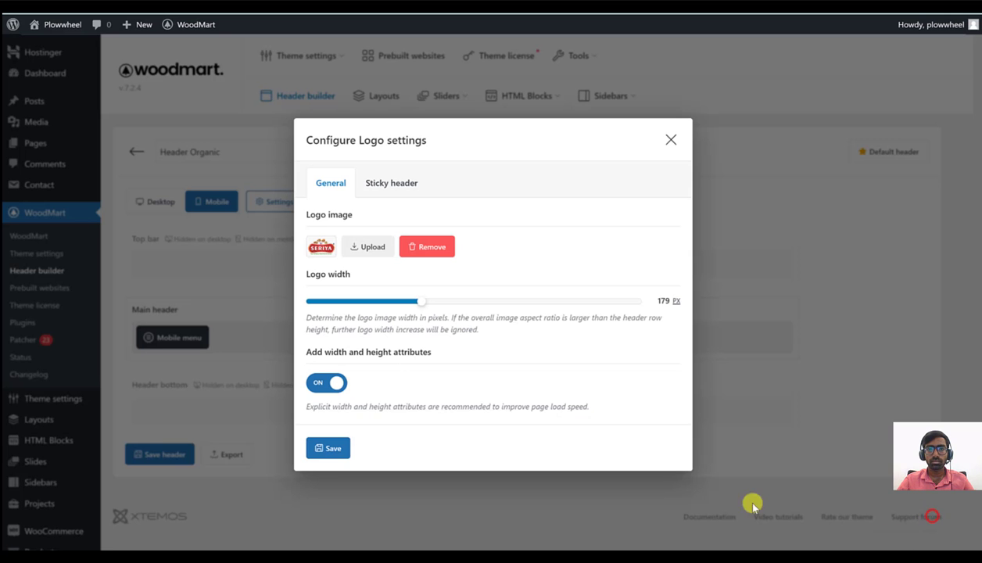
- Set the mobile sticky header's logo image to the Seriya logo from the media library and save the logo settings
left_click(400, 183)
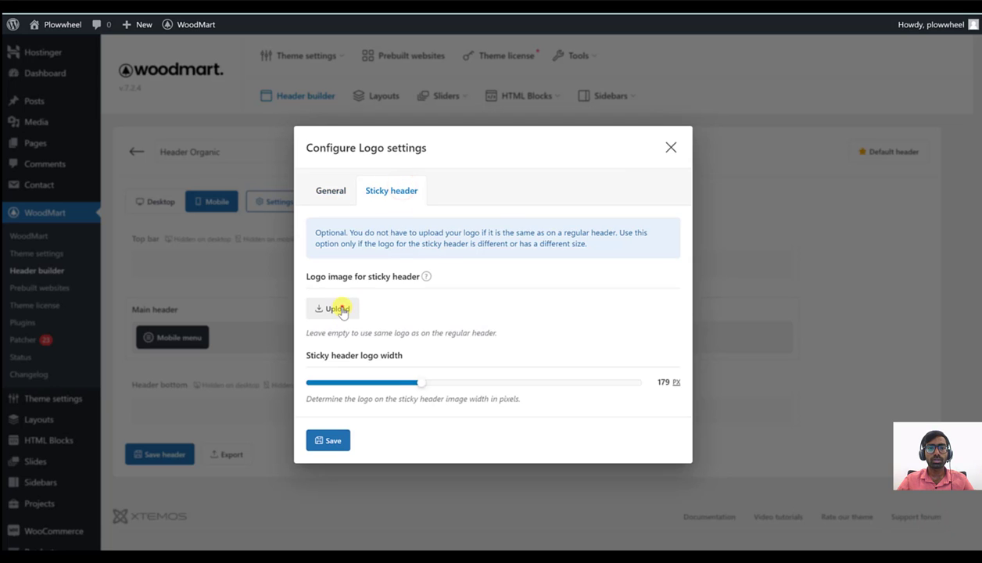
left_click(338, 310)
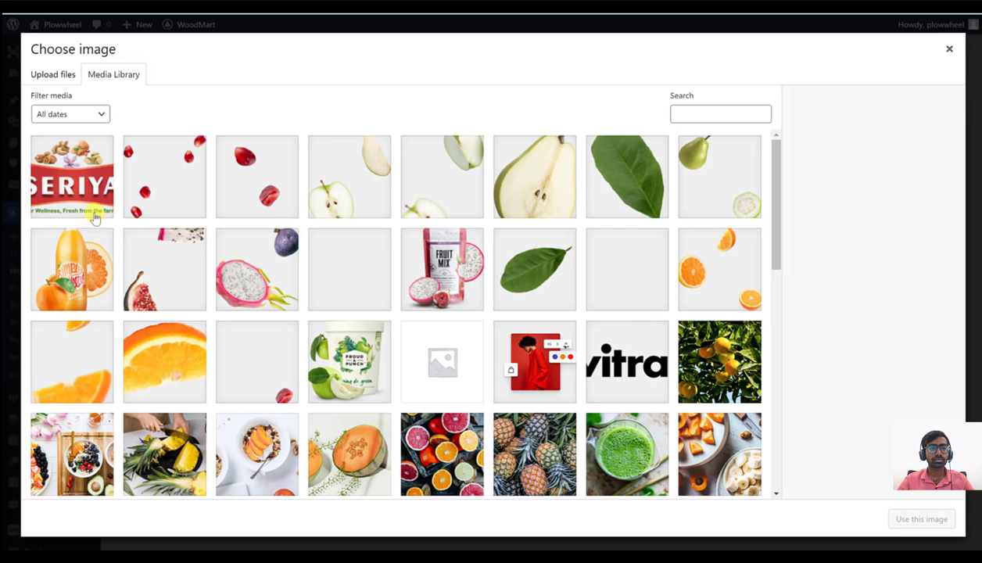
left_click(76, 182)
left_click(944, 518)
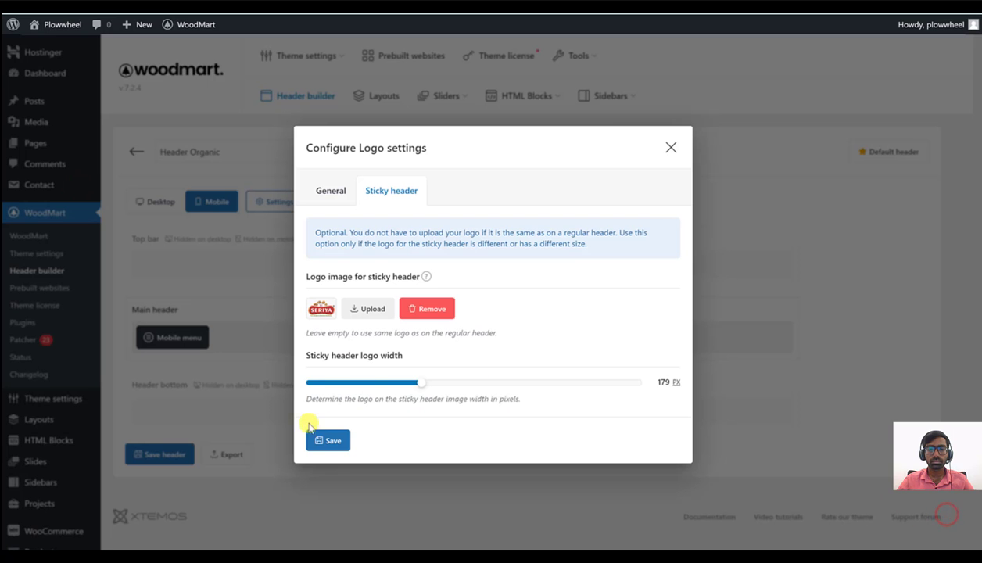
left_click(328, 439)
- Add the Seriya logo to the desktop sticky header of Header Organic, then save the logo settings and the header
left_click(162, 202)
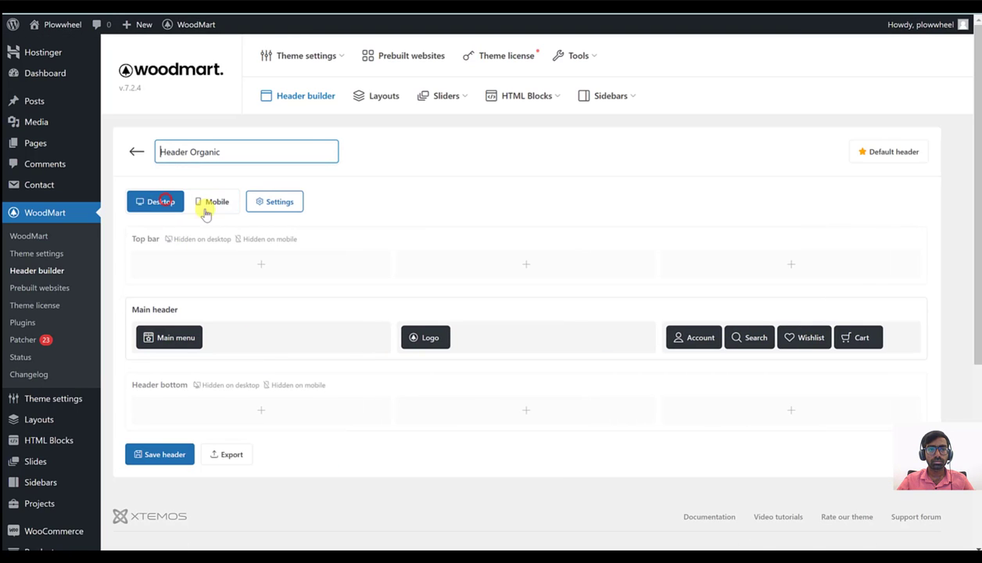
left_click(411, 321)
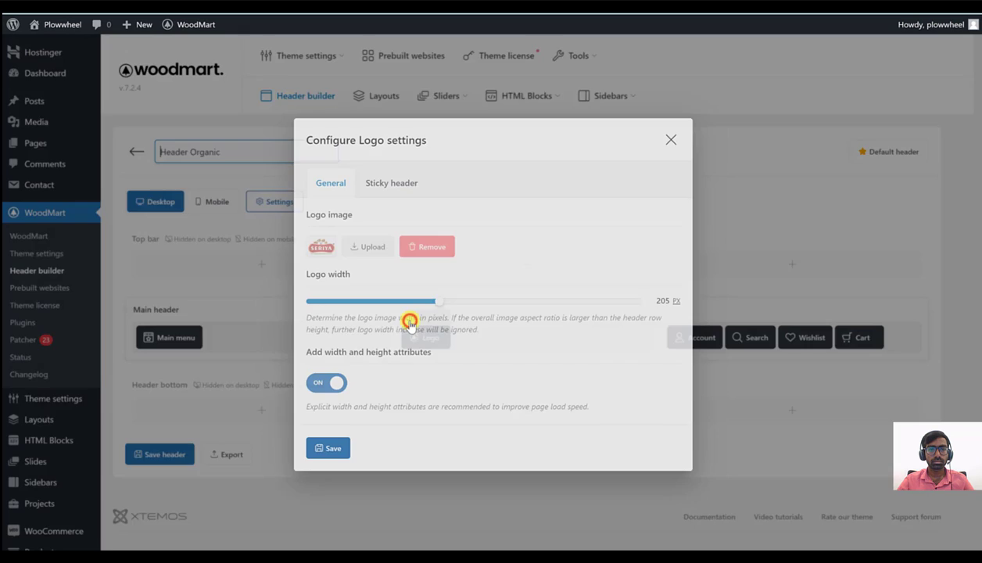
left_click(378, 175)
left_click(333, 312)
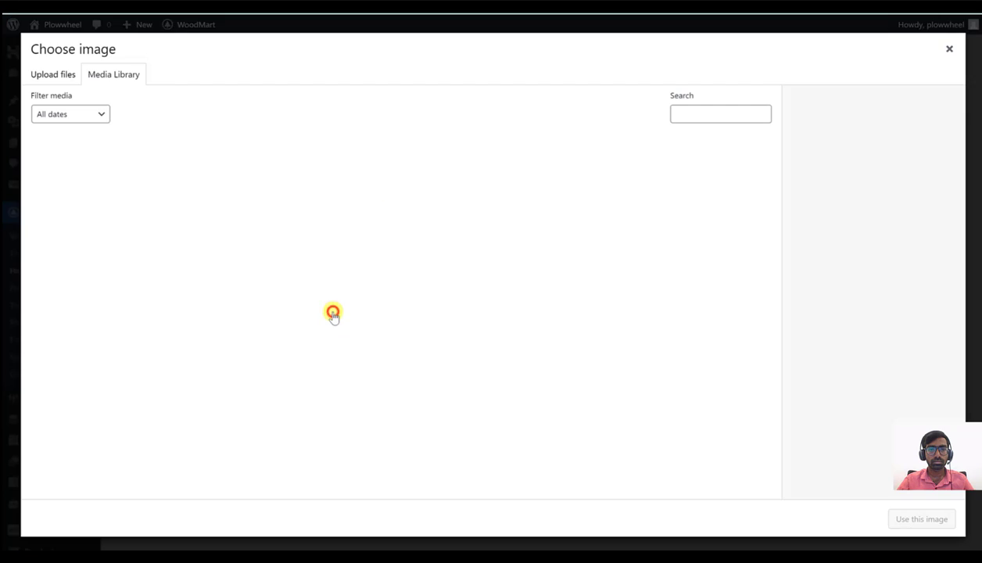
left_click(86, 183)
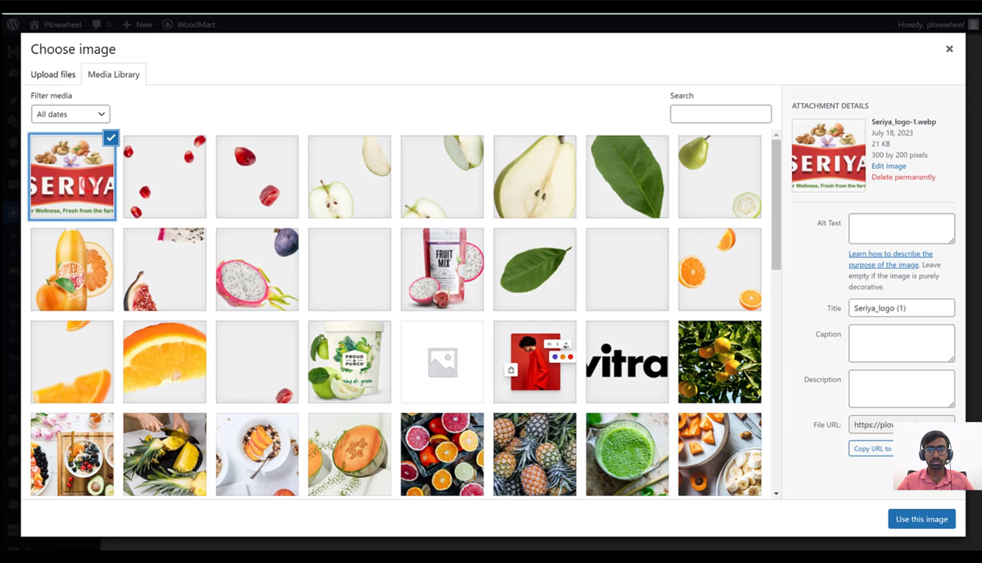
left_click(930, 517)
left_click(333, 438)
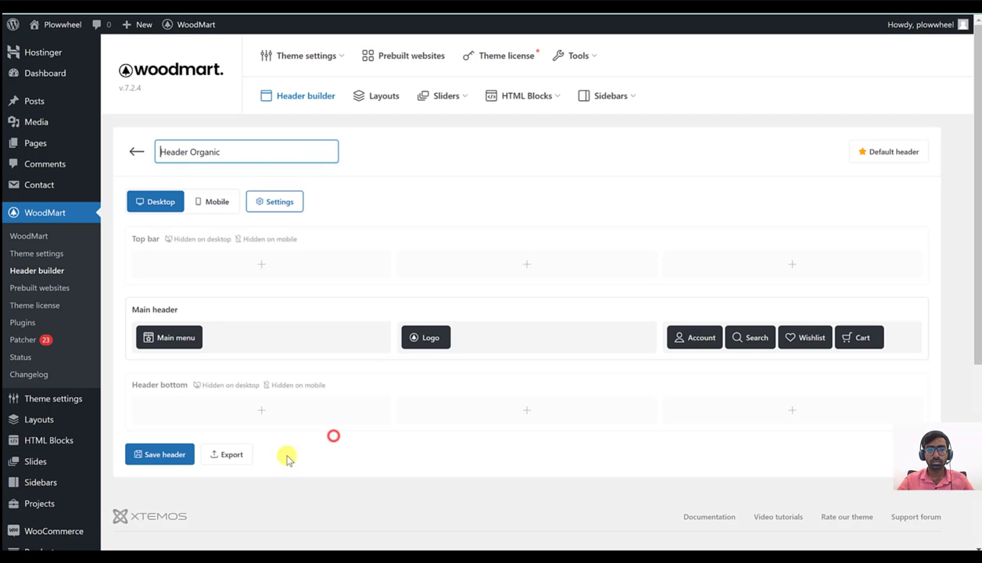
left_click(157, 455)
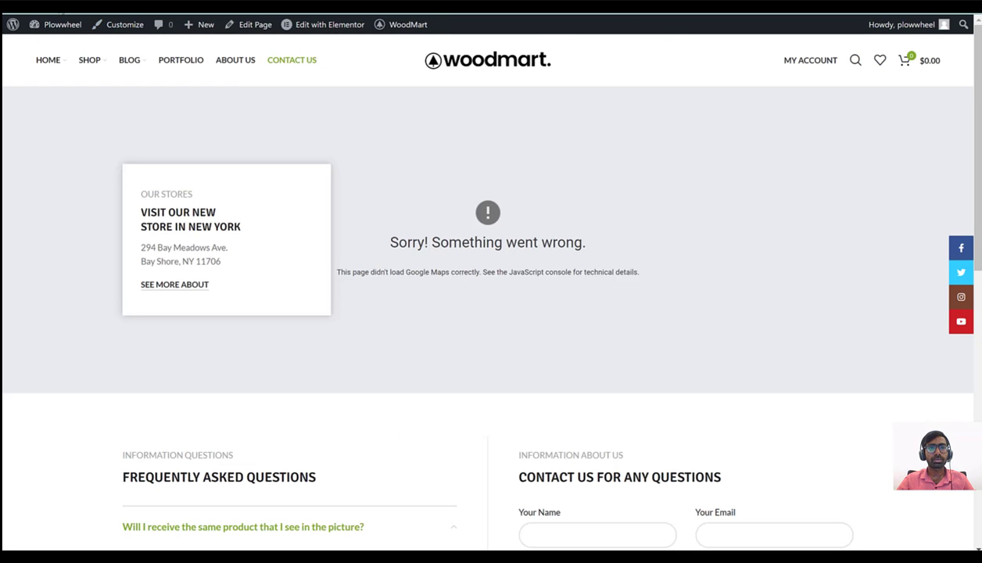
- Reload the live Contact Us page and open the home page to check the header logo, then return to the header builder
key("F5")
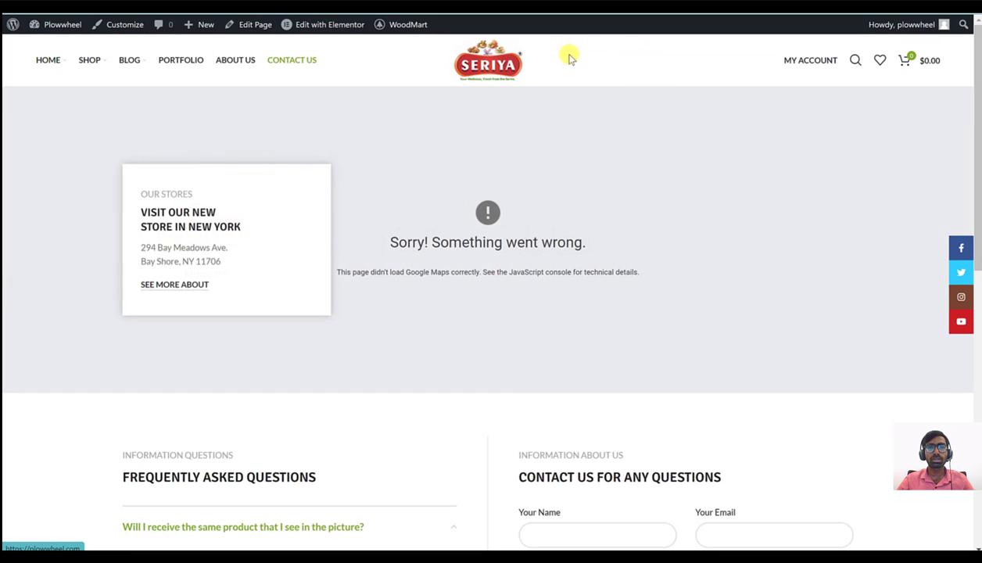
scroll(751, 404, "down", 4)
scroll(700, 413, "up", 4)
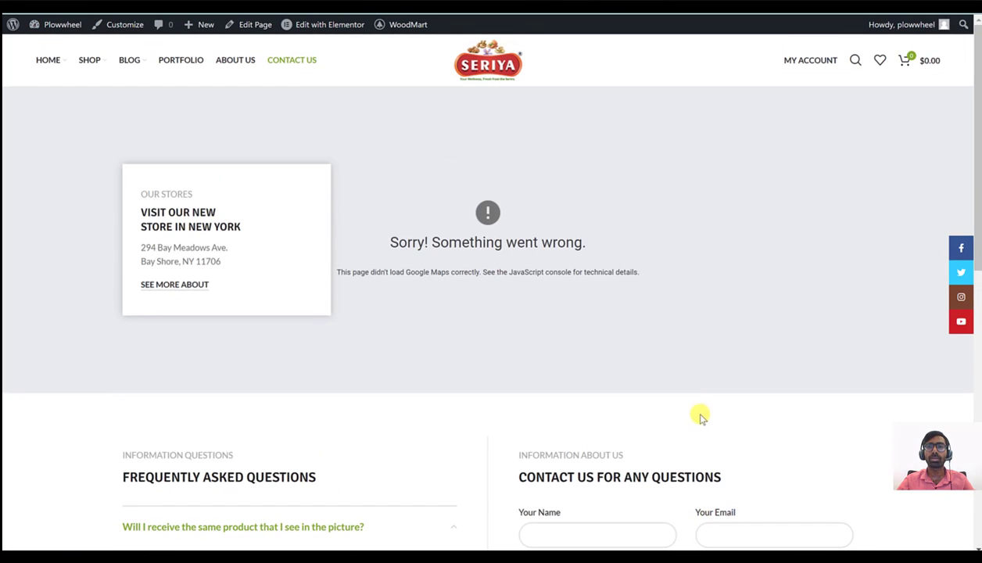
left_click(472, 62)
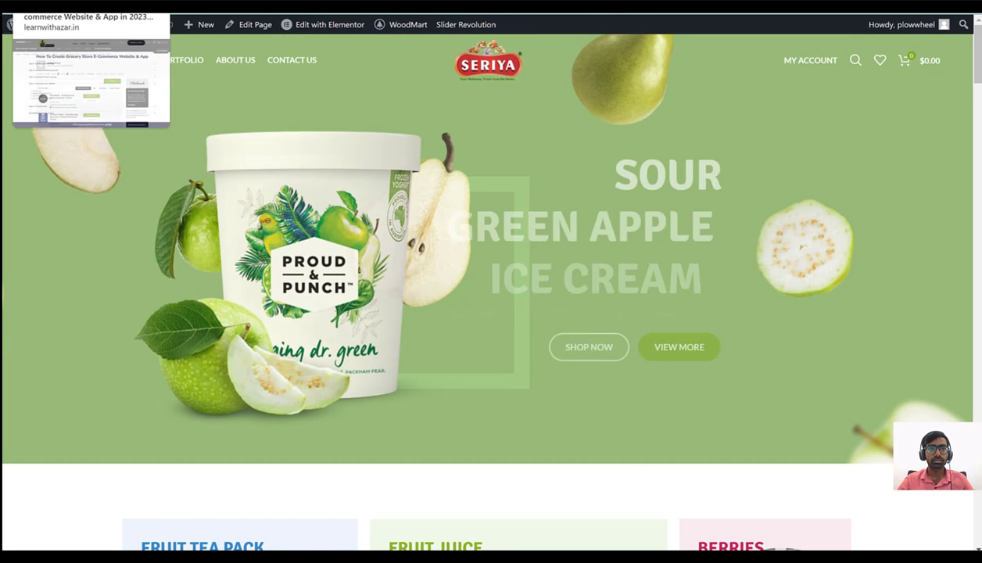
left_click(86, 6)
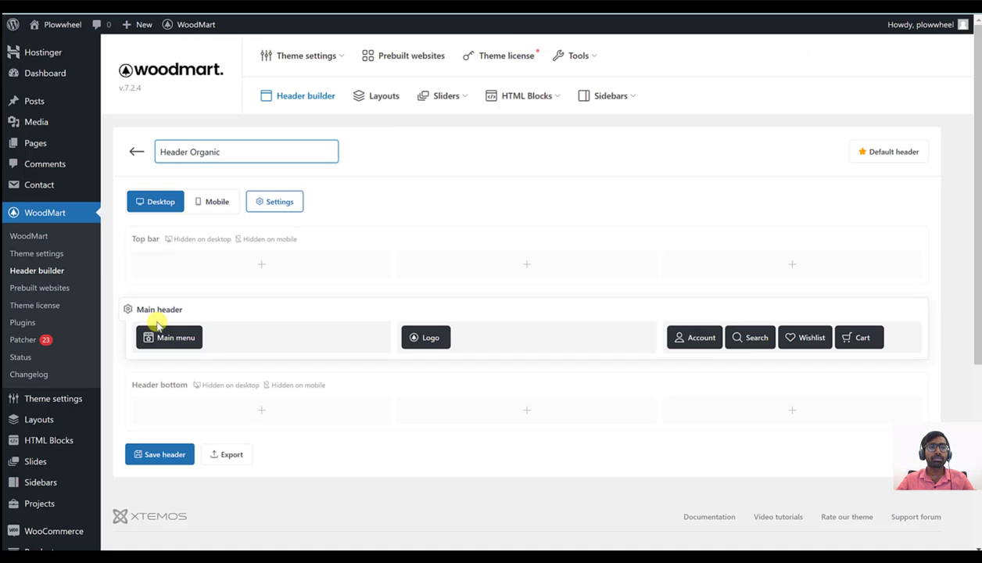
- Open the list of all store products and move all the demo products to the trash in bulk
mouse_move(78, 25)
left_click(59, 76)
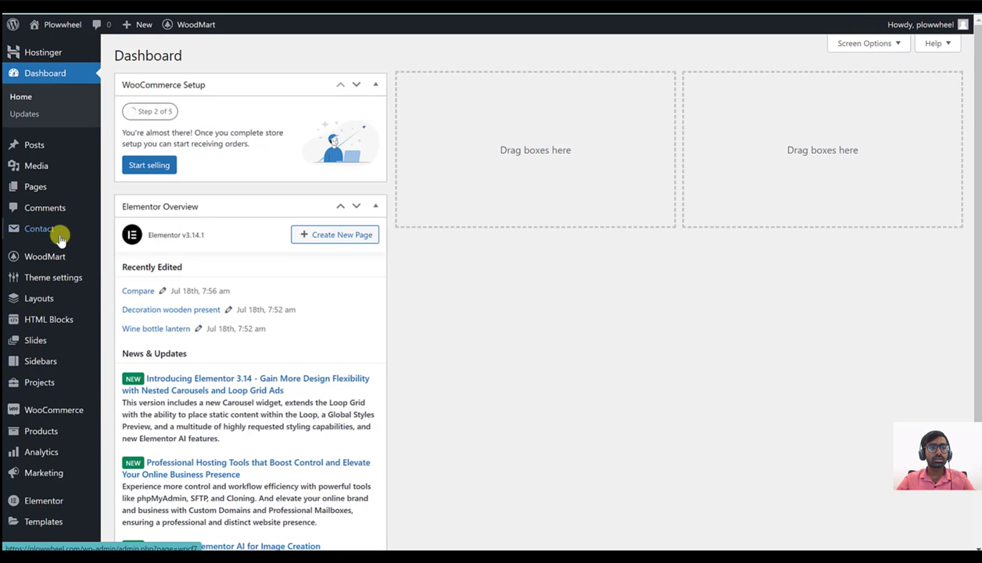
mouse_move(59, 355)
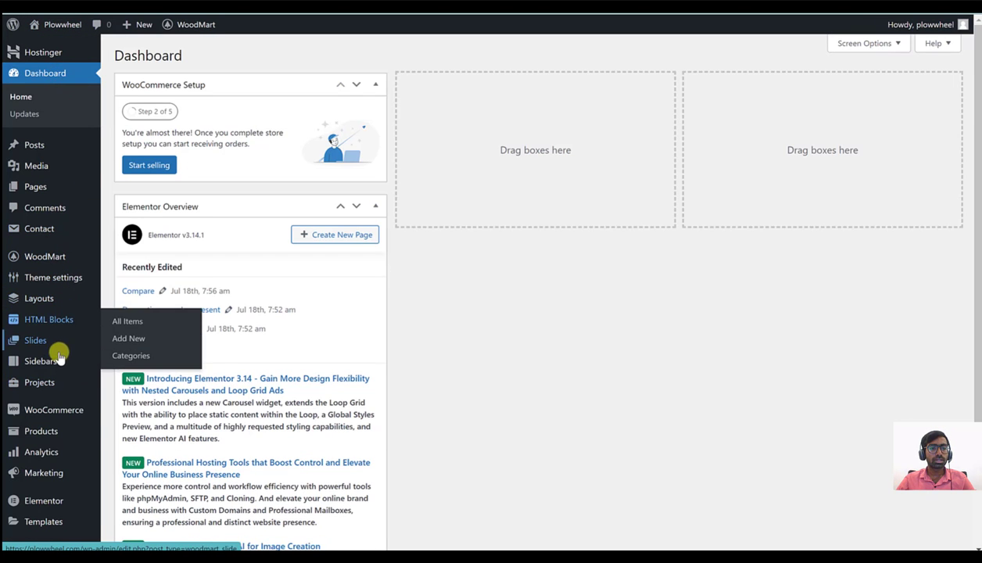
left_click(50, 435)
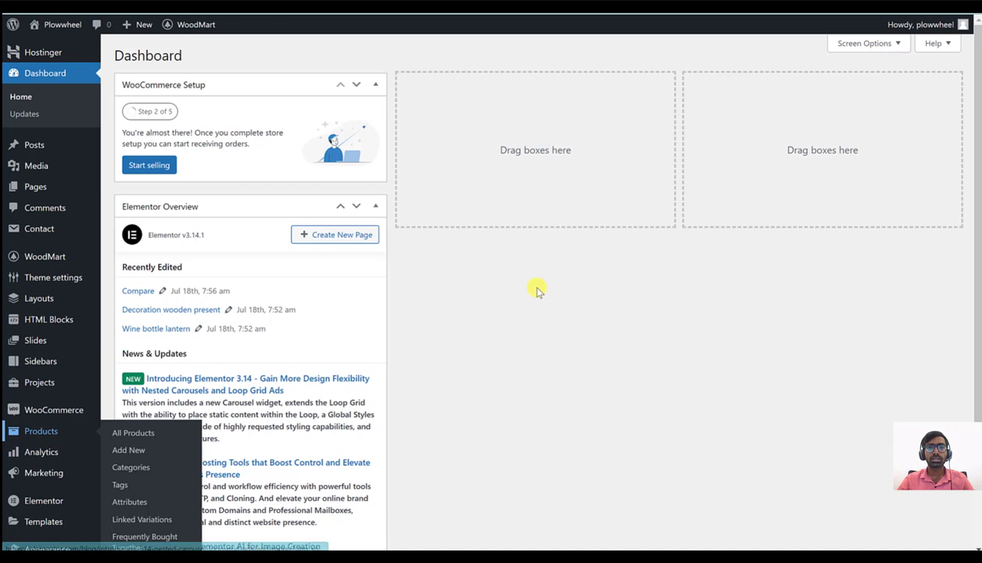
scroll(372, 295, "down", 4)
scroll(372, 296, "up", 5)
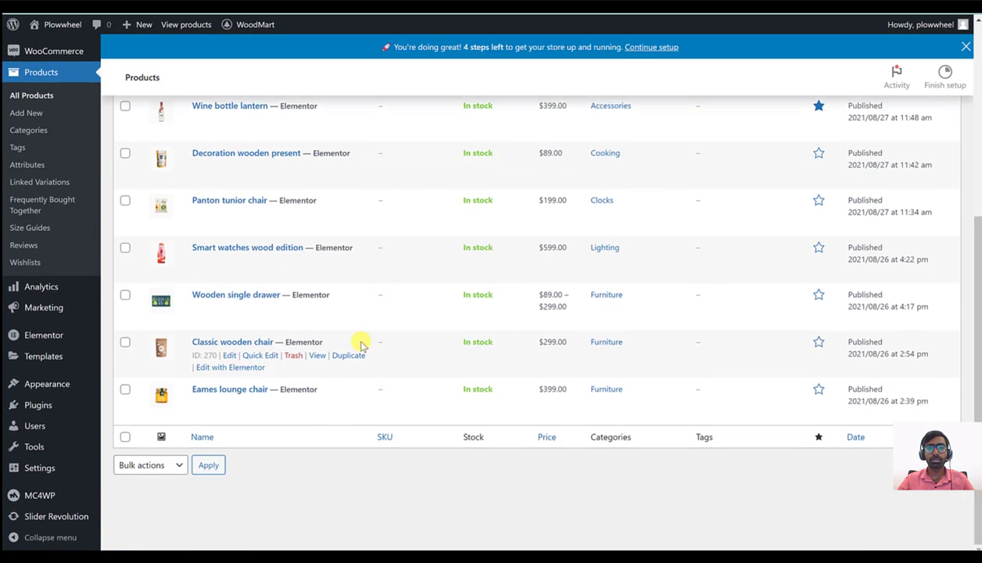
left_click(125, 187)
left_click(169, 162)
left_click(140, 200)
left_click(211, 162)
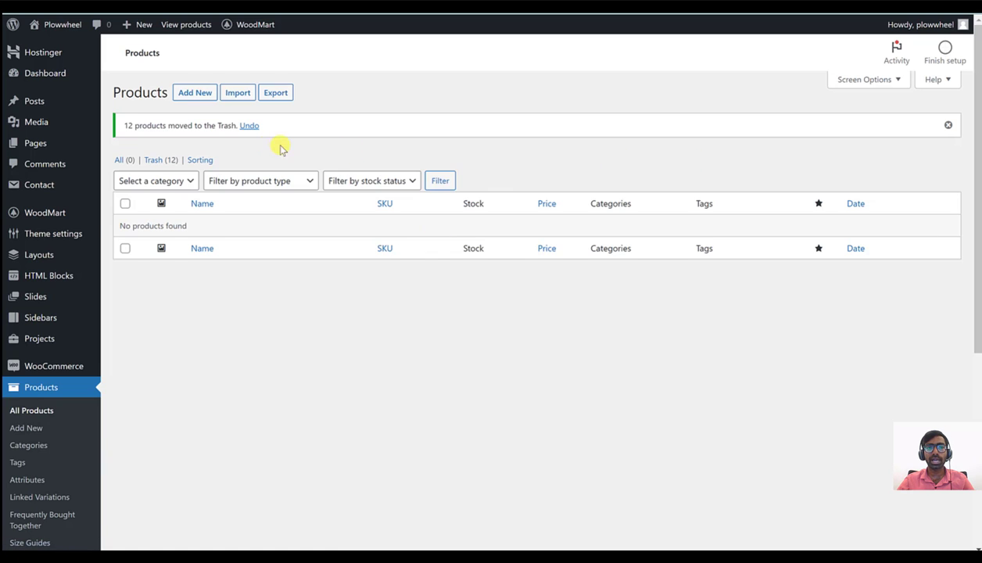
- Start a new product and name it "Black Raisin Seedless"
left_click(191, 93)
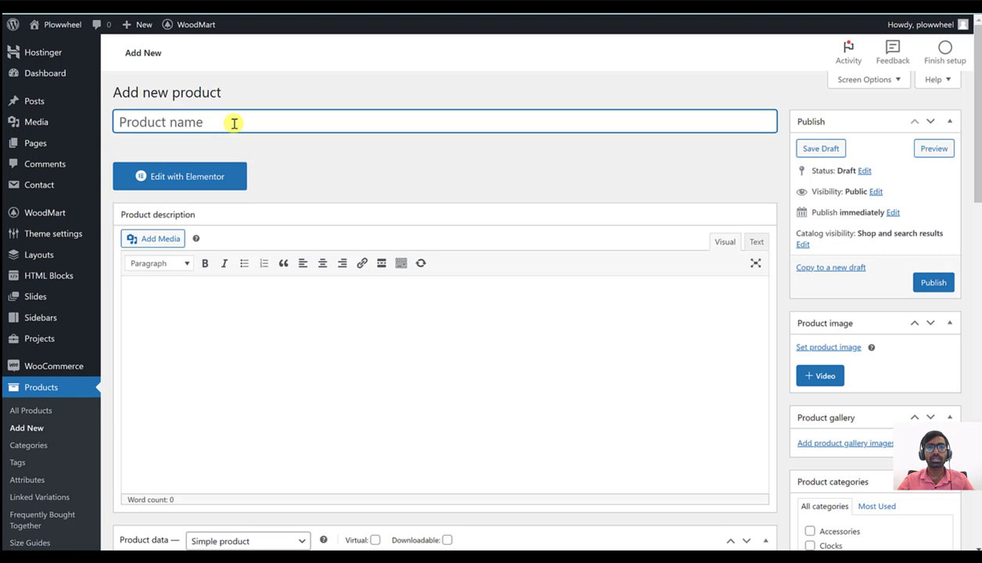
left_click(430, 418)
left_click(211, 124)
key("Caps_Lock")
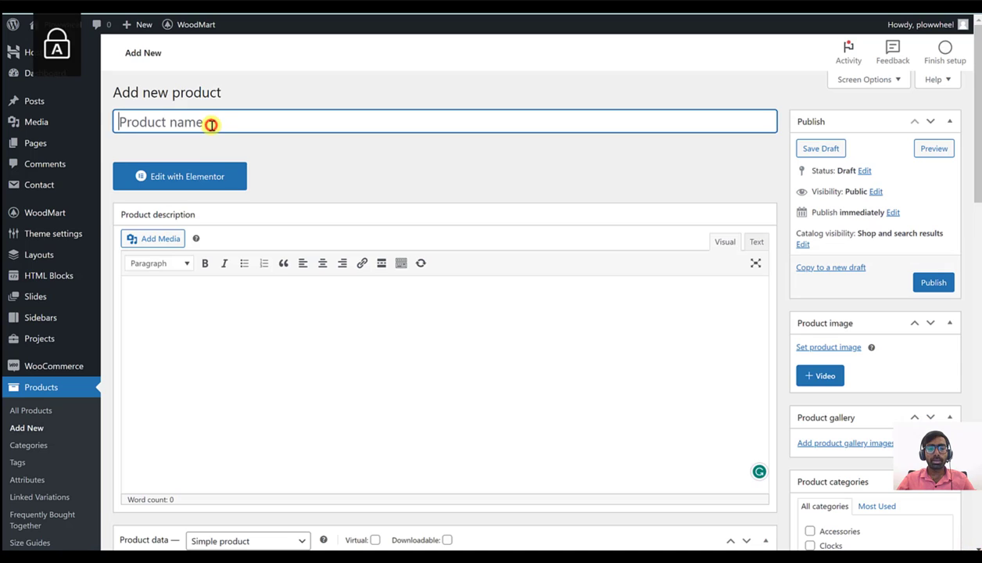
type("Black")
key("Caps_Lock")
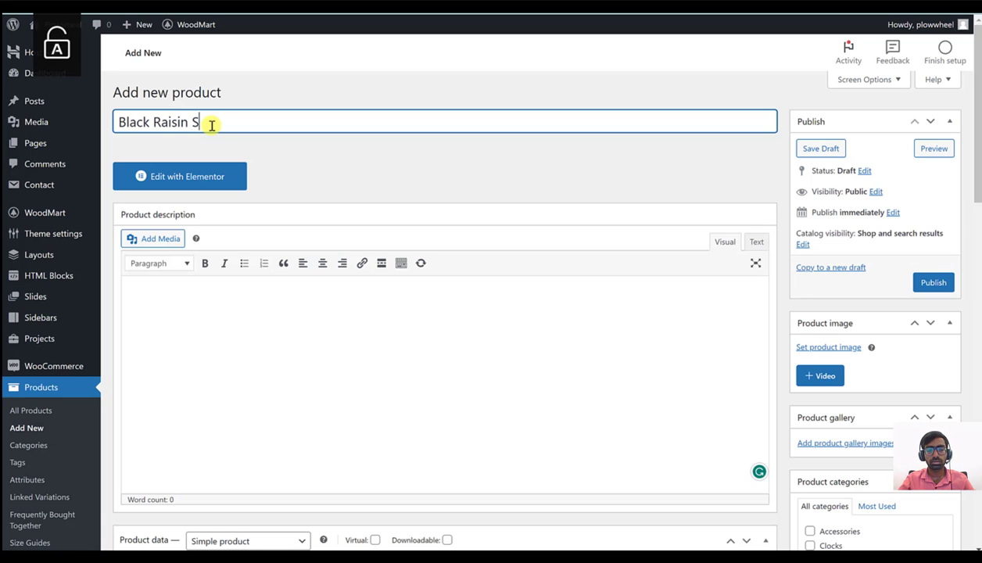
type("less")
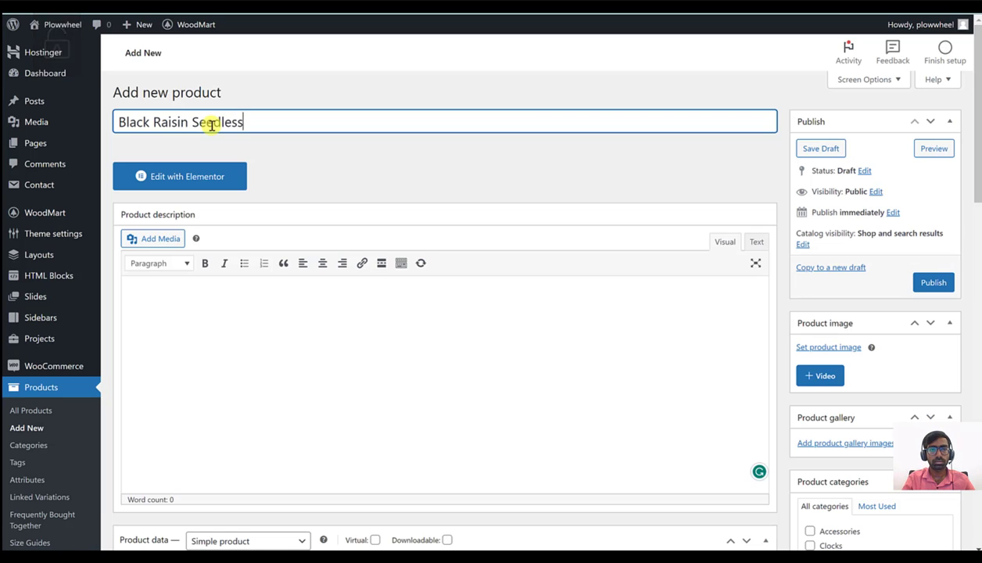
- Enter the product description as three bullets: "Supreme Quality for Healthy lifestyle", "Assures: Taste | Nutritious value | Purity | Quality", "Safe and fast delivery assured"
scroll(252, 346, "down", 2)
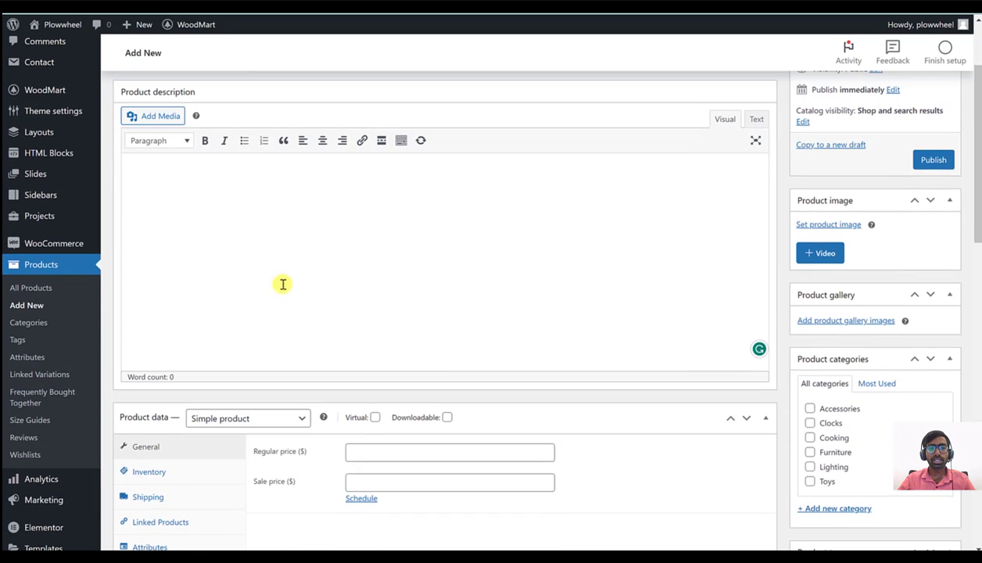
left_click(290, 238)
type("Supreme Quality for Healthy lifestyle Assures Taste | Nutritions value | Purity | Quality Safe and fast delivery assured")
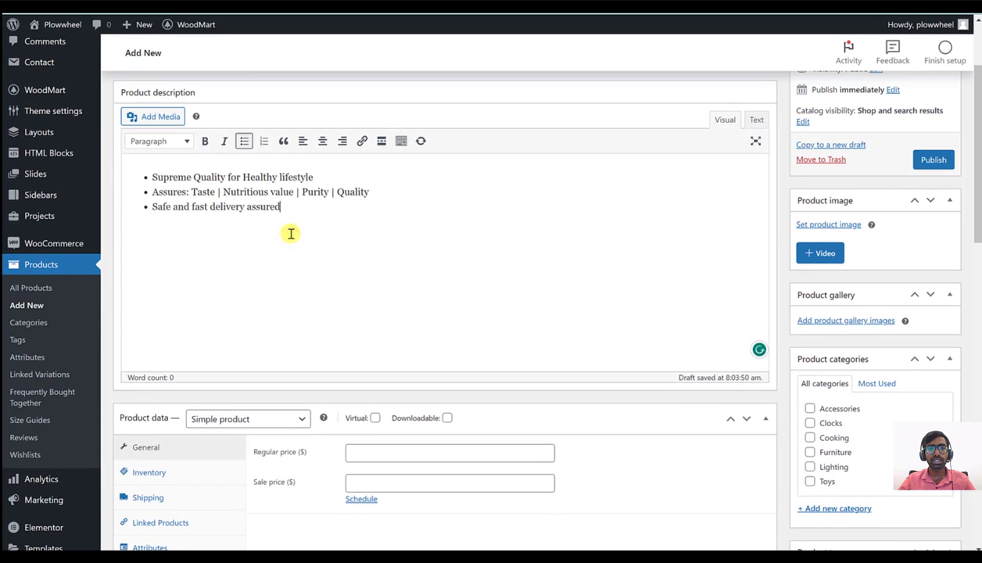
- Fill the product short description with the same three lines of text as the main product description
scroll(324, 320, "down", 5)
scroll(330, 375, "down", 1)
left_click(204, 390)
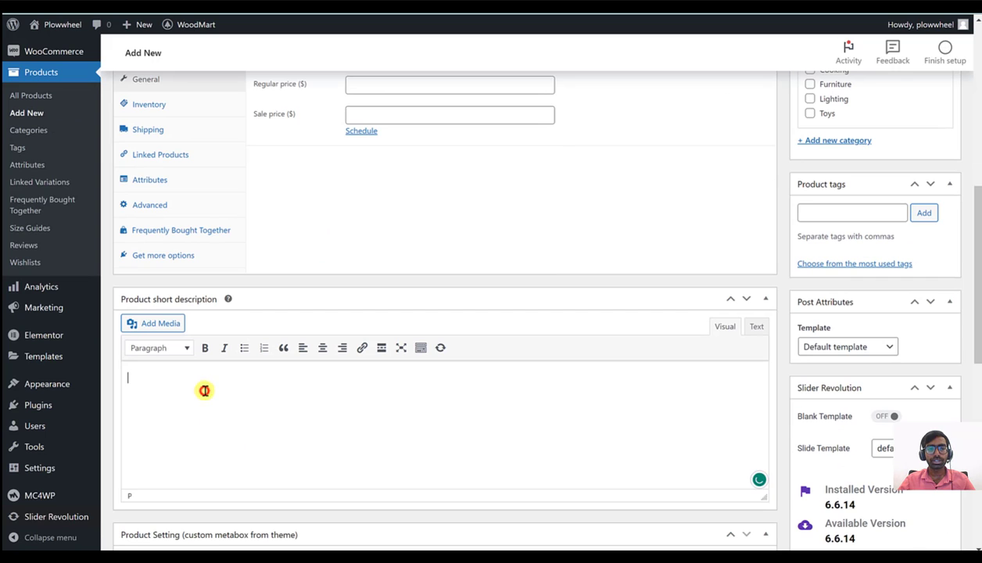
type("Supreme Quality for Healthy lifestyle Assures: Taste | Nutritious value | Purity | Quality Safe and fast delivery assured")
scroll(530, 322, "up", 4)
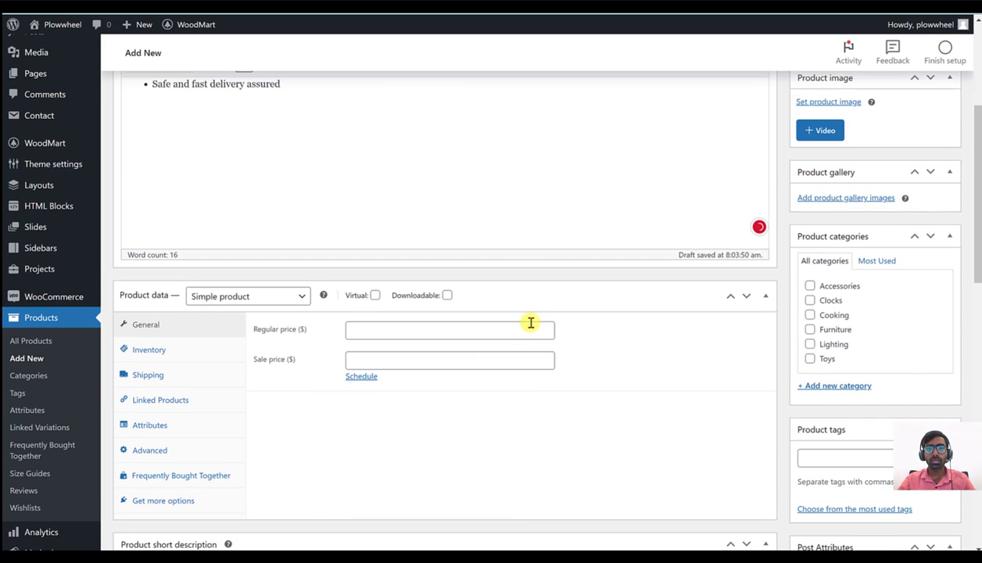
- Upload the image file "Black-Raisins-Seedless (1)" and set it as the main image of the Black Raisin Seedless product
scroll(927, 405, "down", 2)
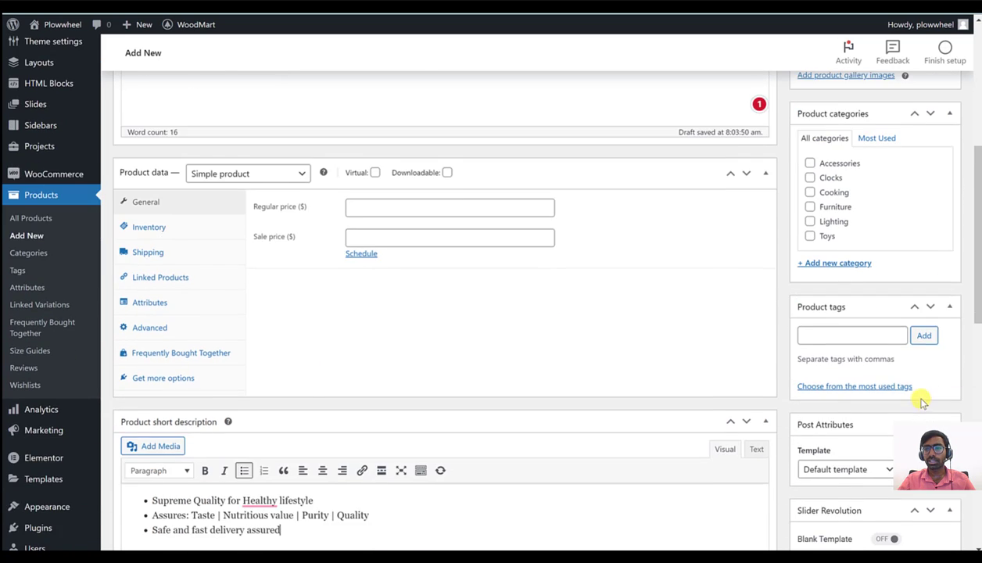
scroll(919, 401, "up", 3)
scroll(829, 234, "up", 2)
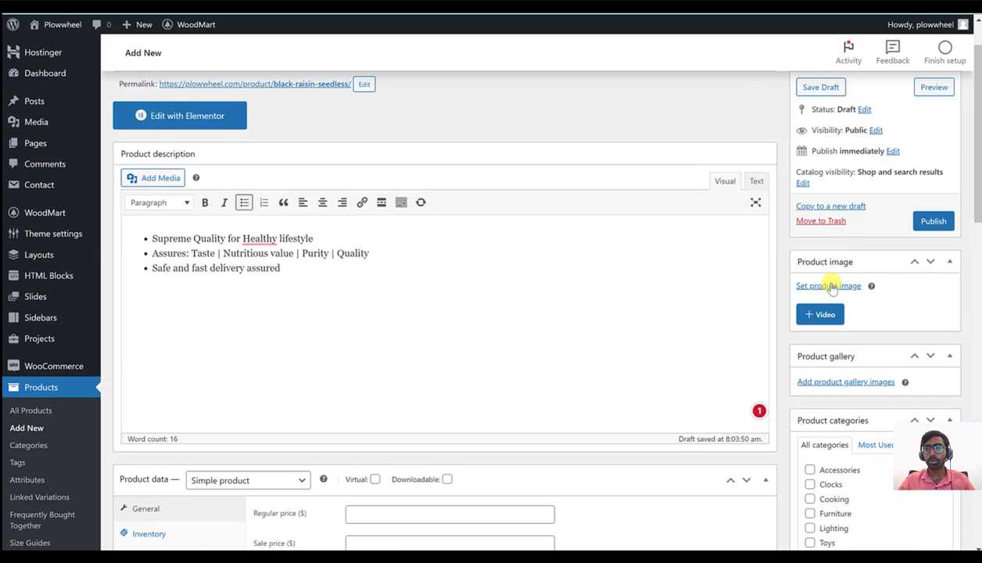
left_click(830, 283)
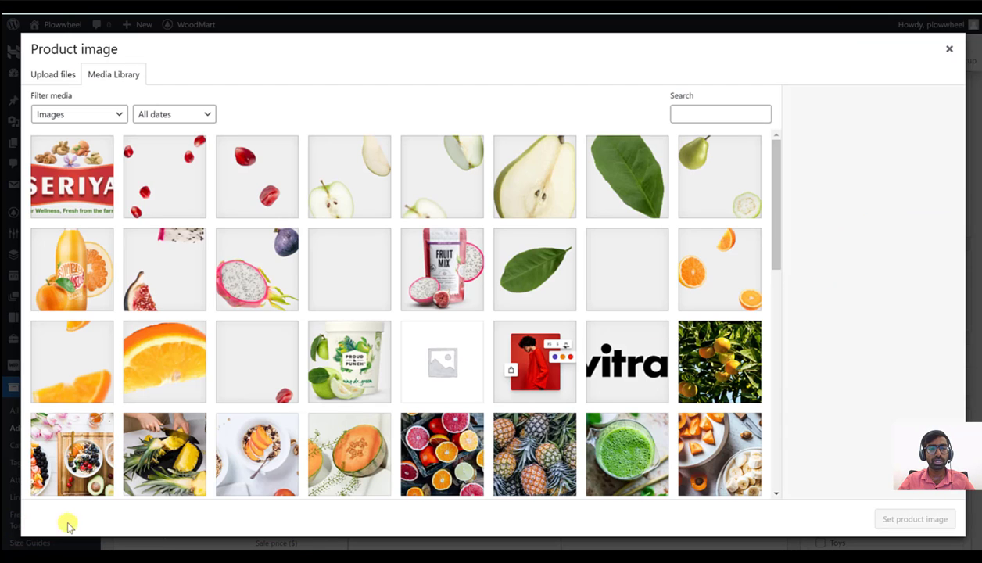
left_click(76, 82)
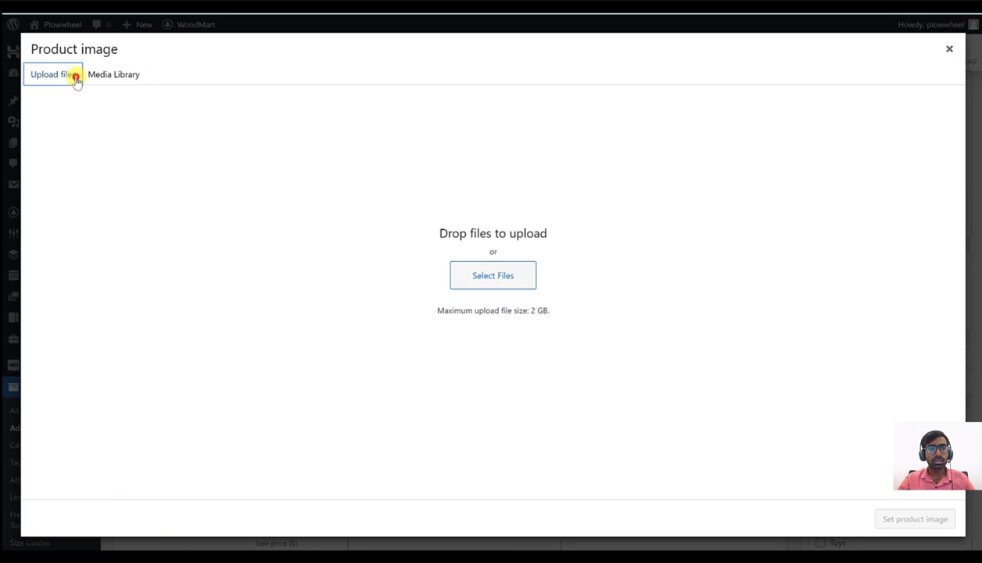
left_click(528, 274)
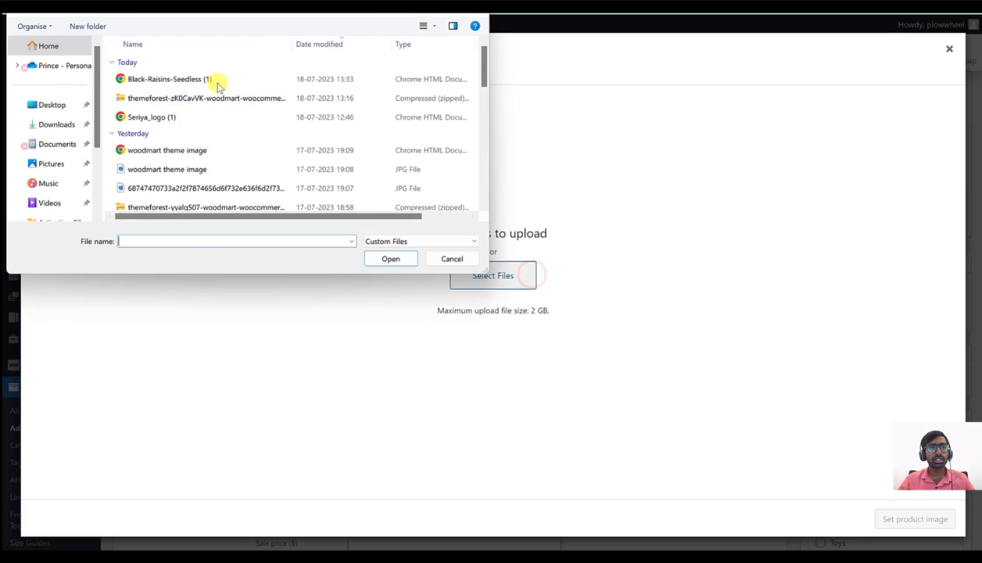
left_click(213, 79)
left_click(390, 258)
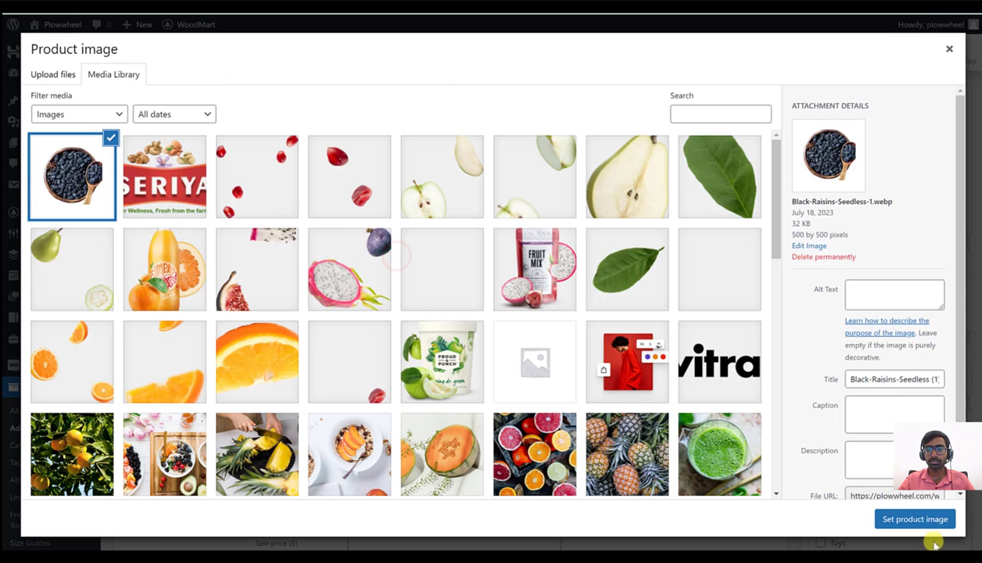
left_click(925, 518)
- Set the product's regular price to 500
scroll(875, 445, "down", 2)
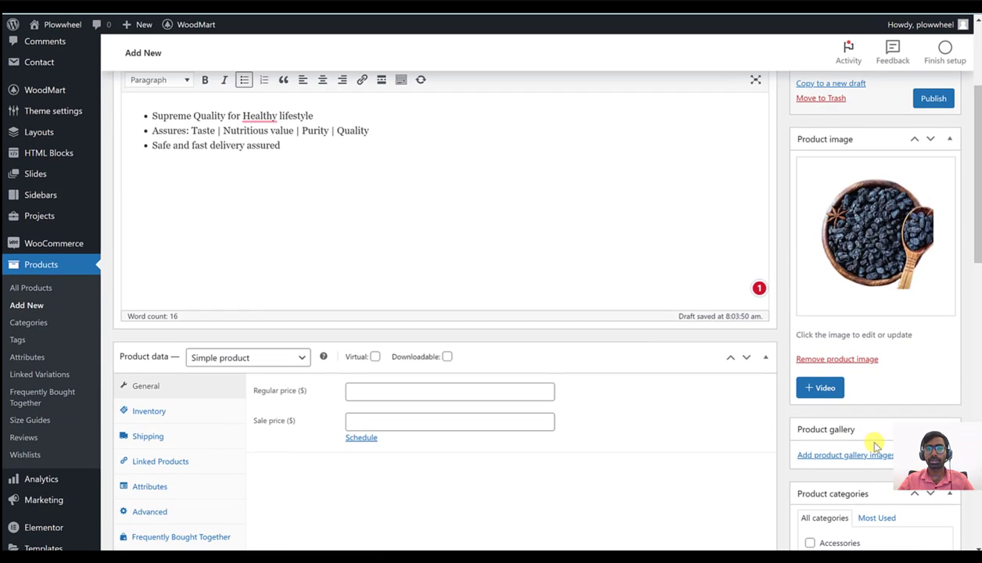
left_click(399, 393)
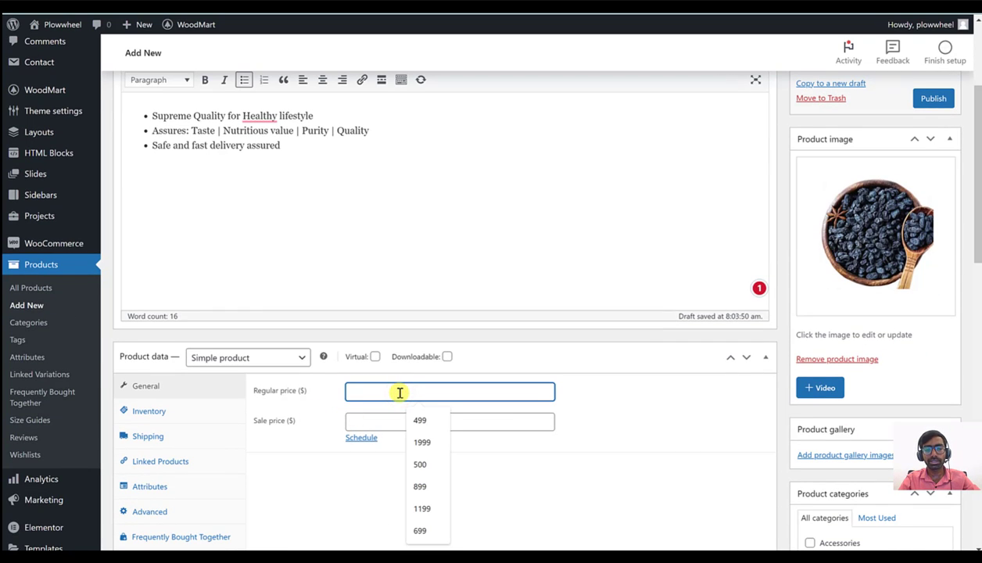
type("500")
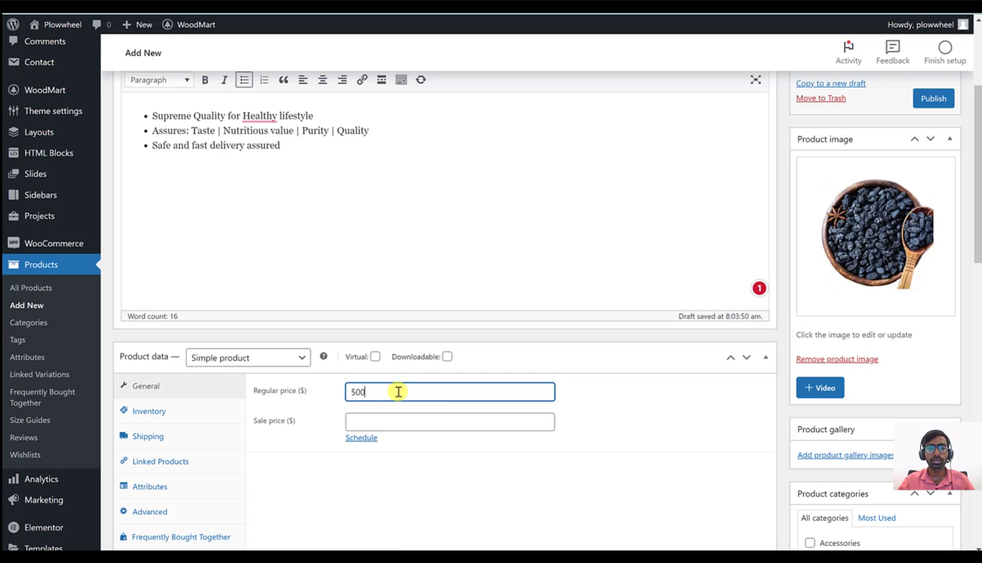
- Create a new product category named "Dried Fruits" and assign it to the product
scroll(414, 414, "down", 2)
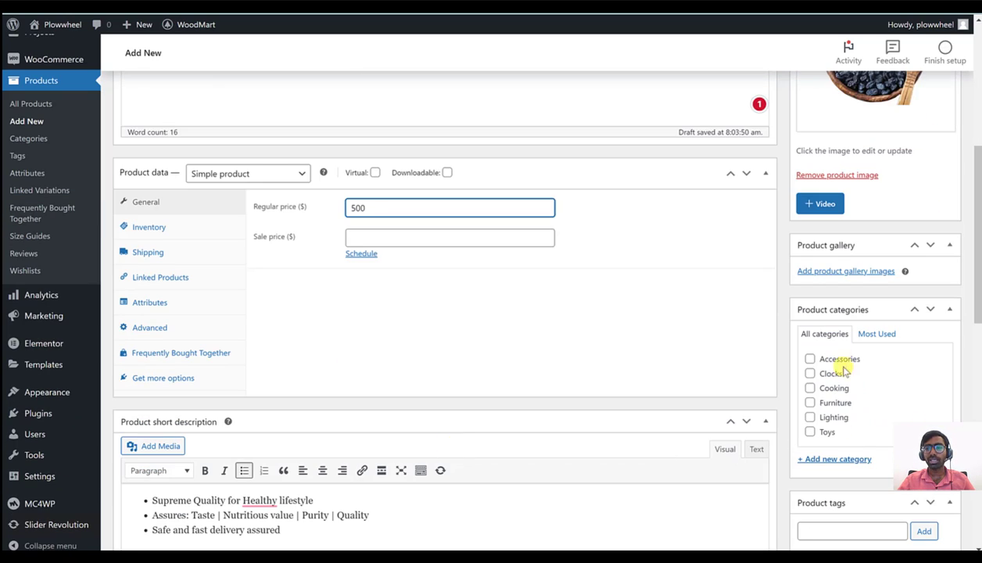
scroll(839, 369, "down", 1)
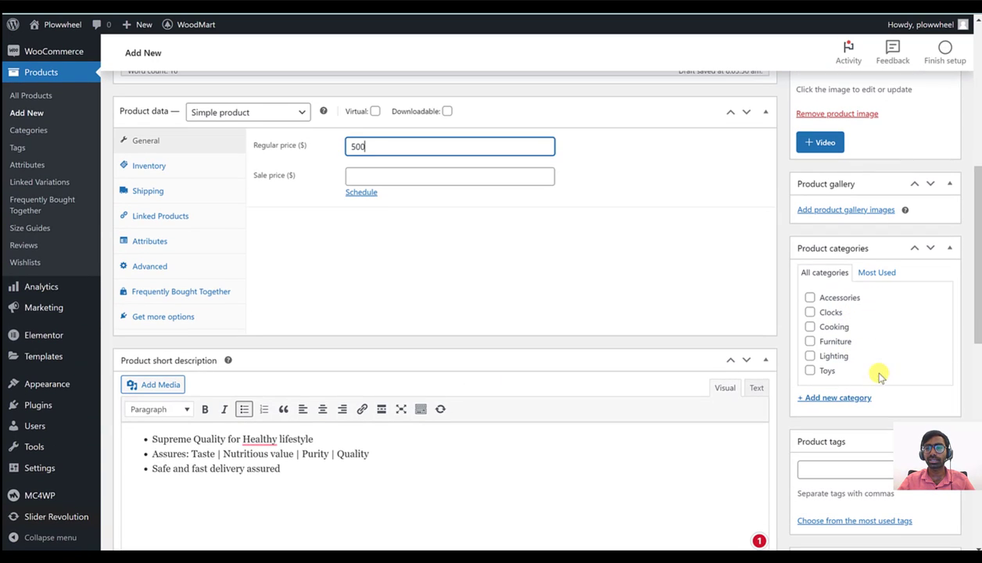
scroll(839, 305, "down", 2)
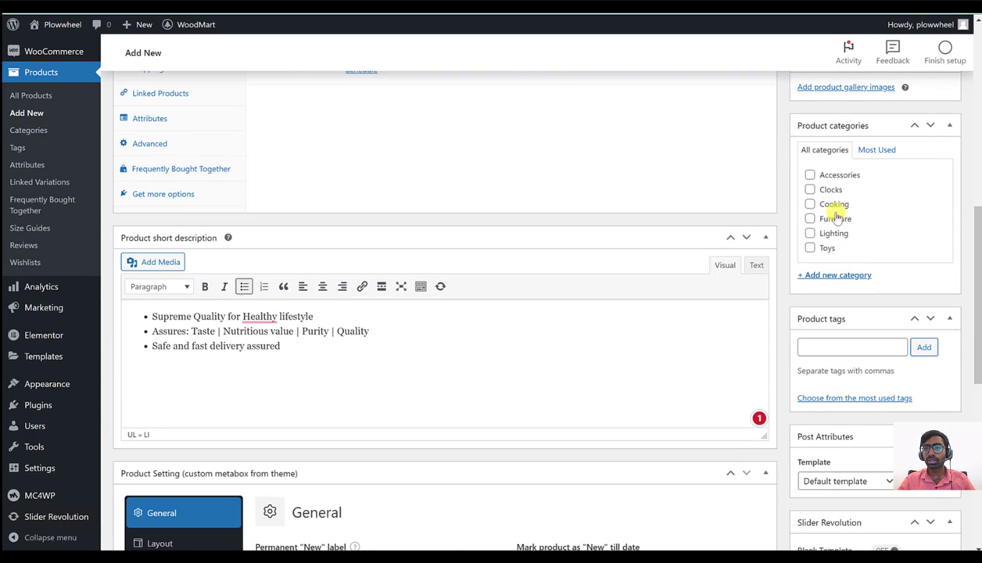
left_click(835, 279)
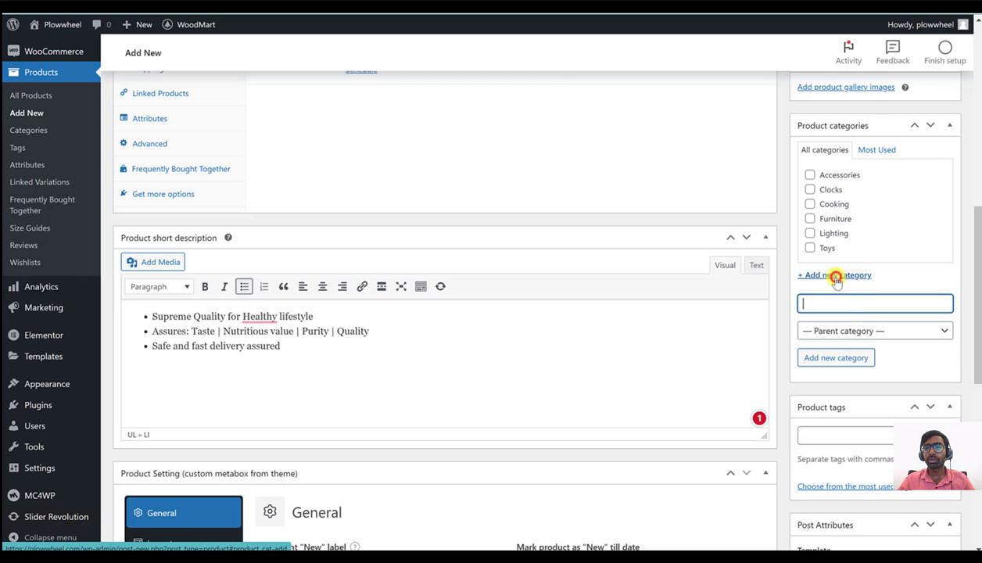
key("Caps_Lock")
type("D")
key("Caps_Lock")
type("ried")
key("Caps_Lock")
type("Fruits")
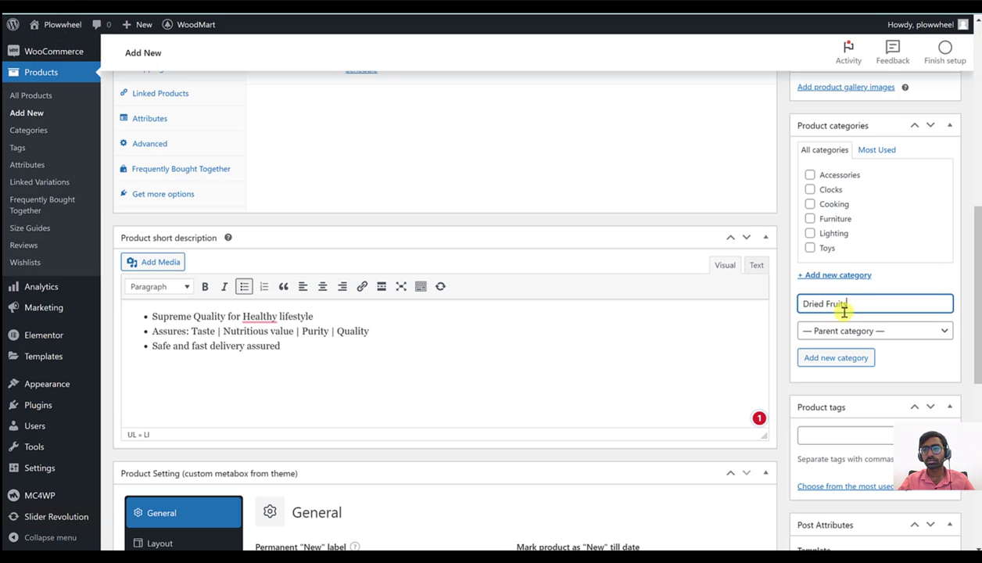
left_click(851, 364)
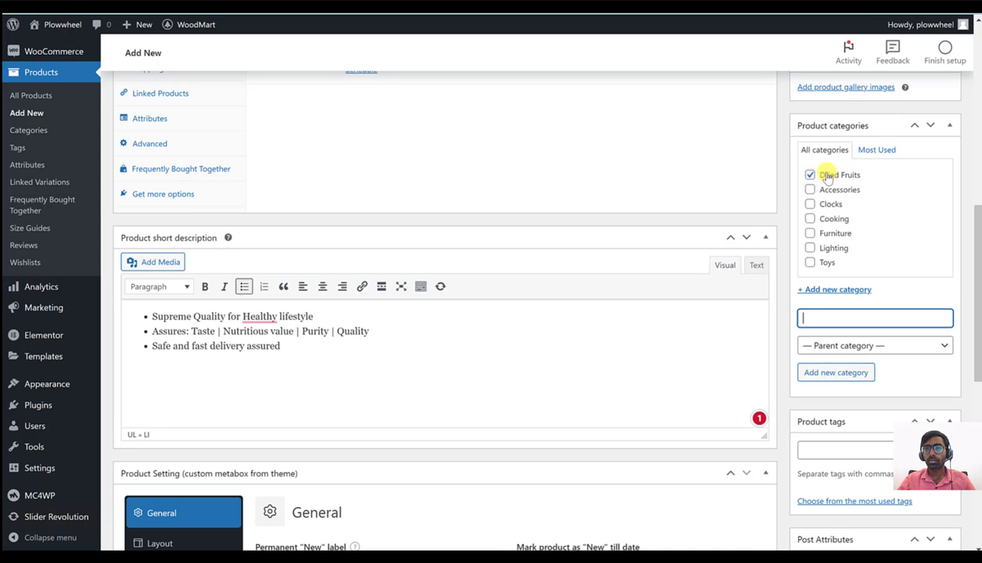
- Look over the remaining product settings and publish the Black Raisin Seedless product
scroll(869, 361, "down", 6)
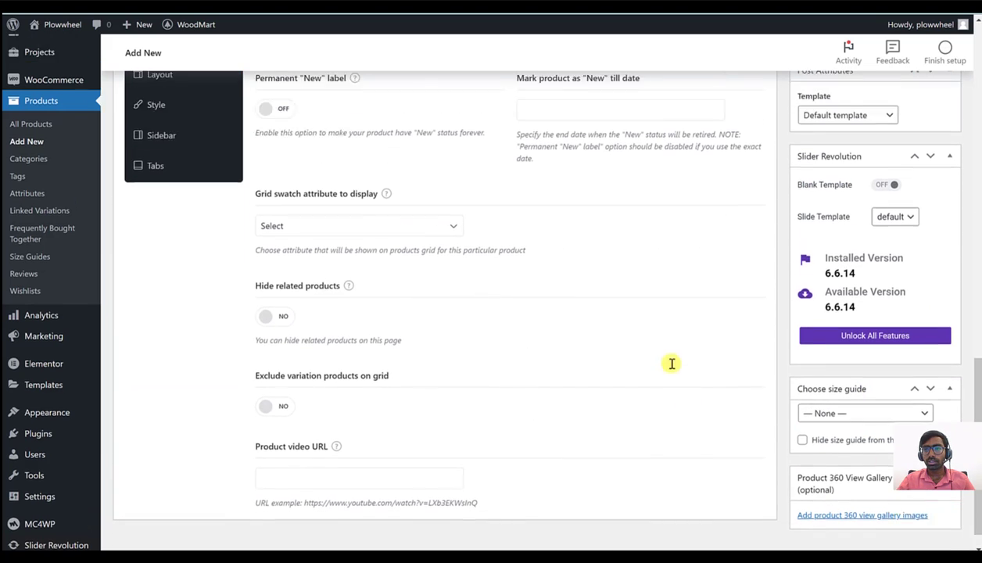
scroll(670, 366, "up", 15)
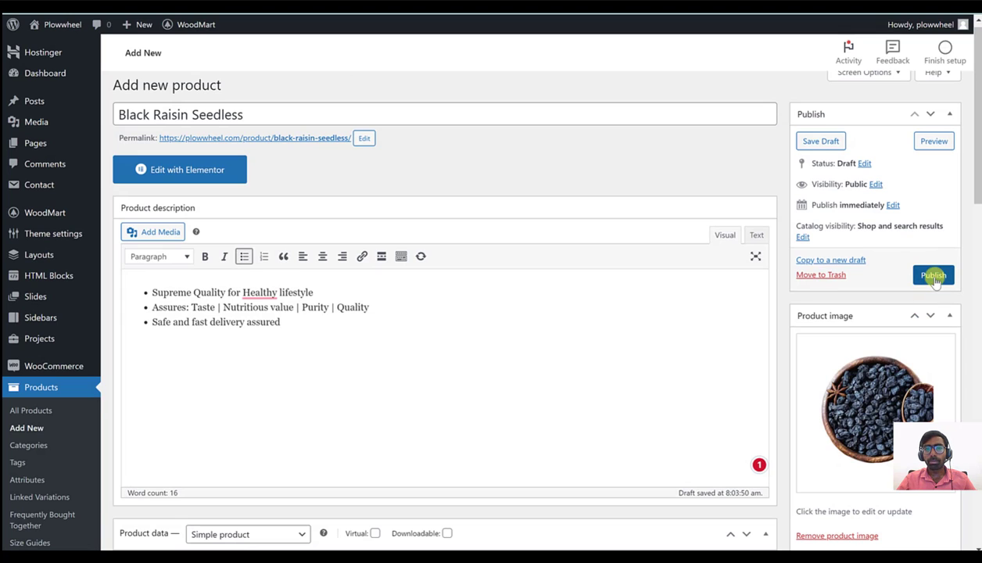
left_click(933, 275)
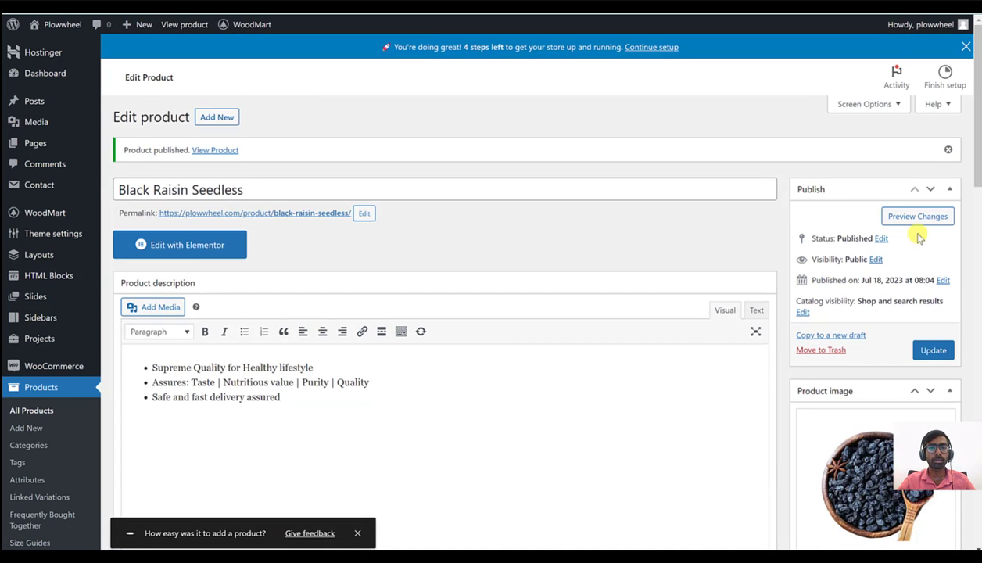
- Open the published product's page in a new browser tab and check how its price and currency are displayed
right_click(297, 219)
left_click(366, 223)
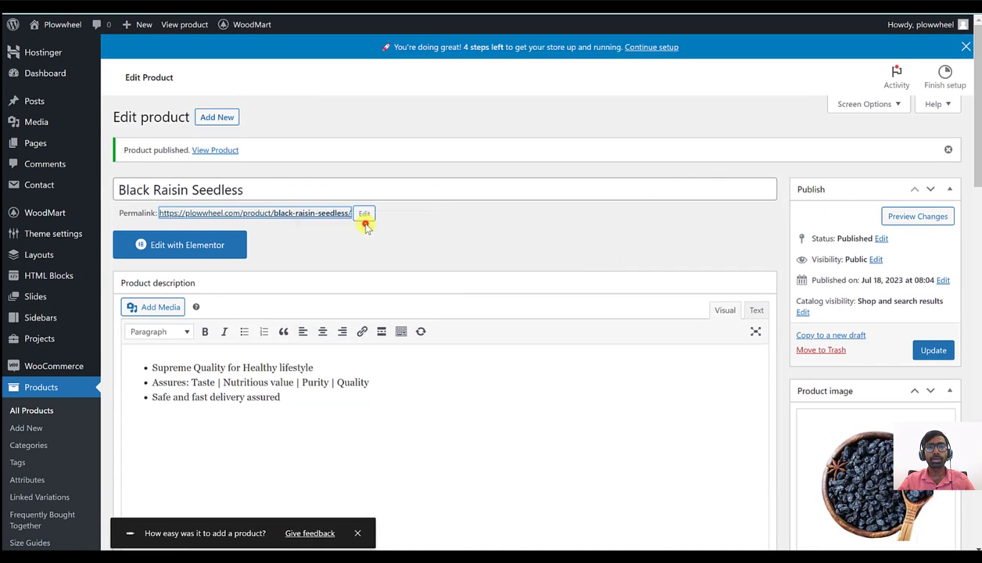
key("ctrl+Tab")
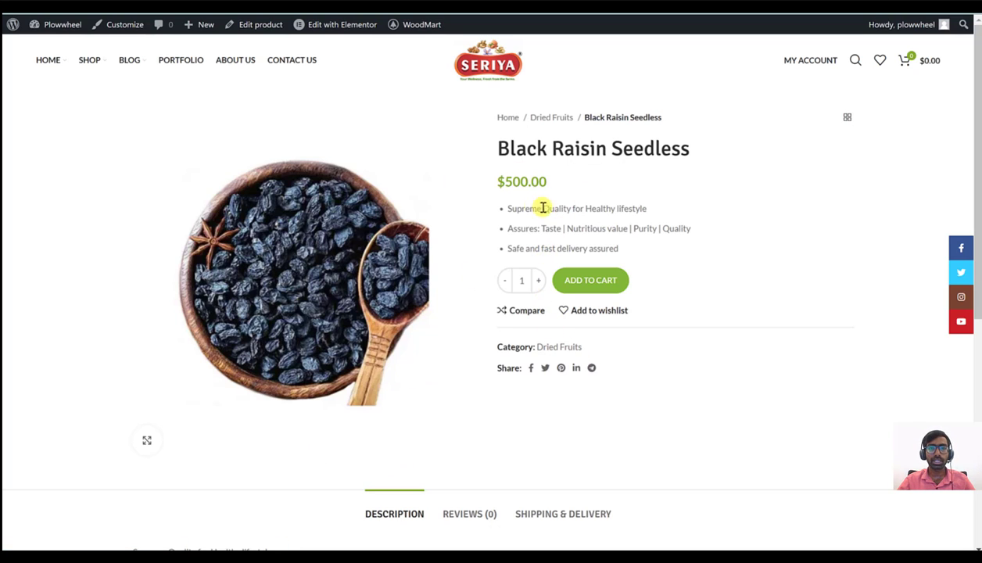
left_click_drag(503, 182, 552, 190)
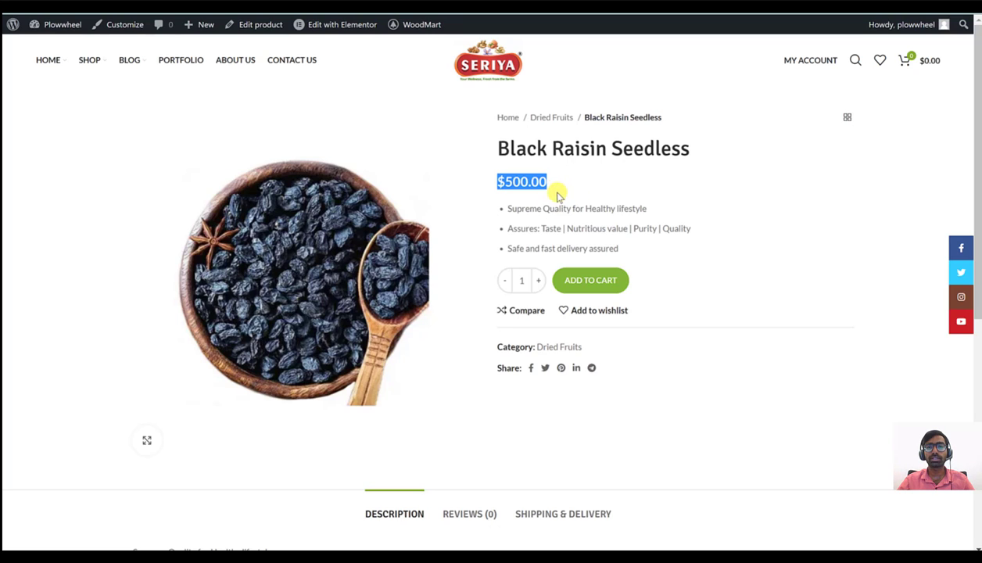
left_click(563, 193)
left_click_drag(554, 184, 498, 186)
left_click(623, 194)
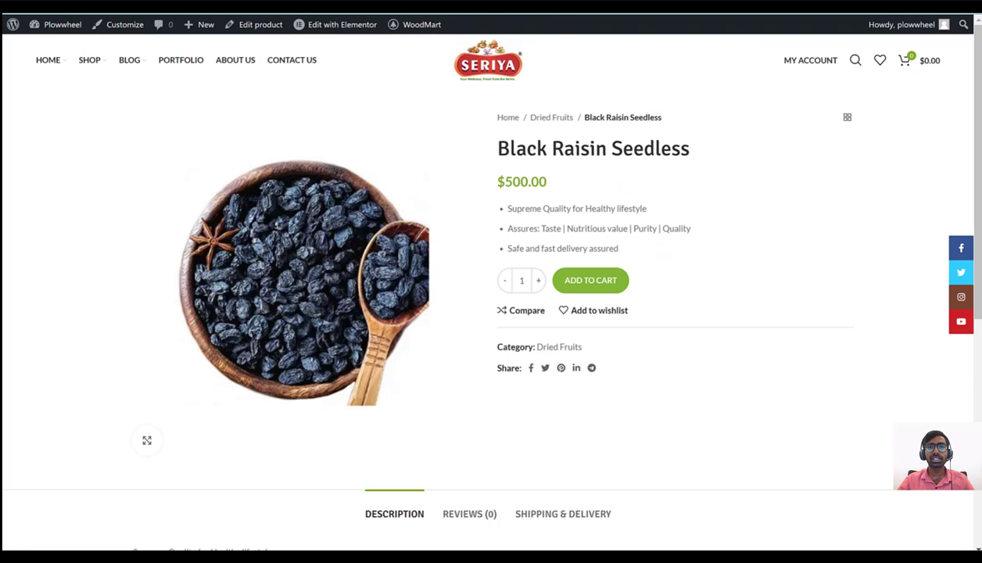
- Return to the WordPress admin and open the WooCommerce store settings
left_click(437, 6)
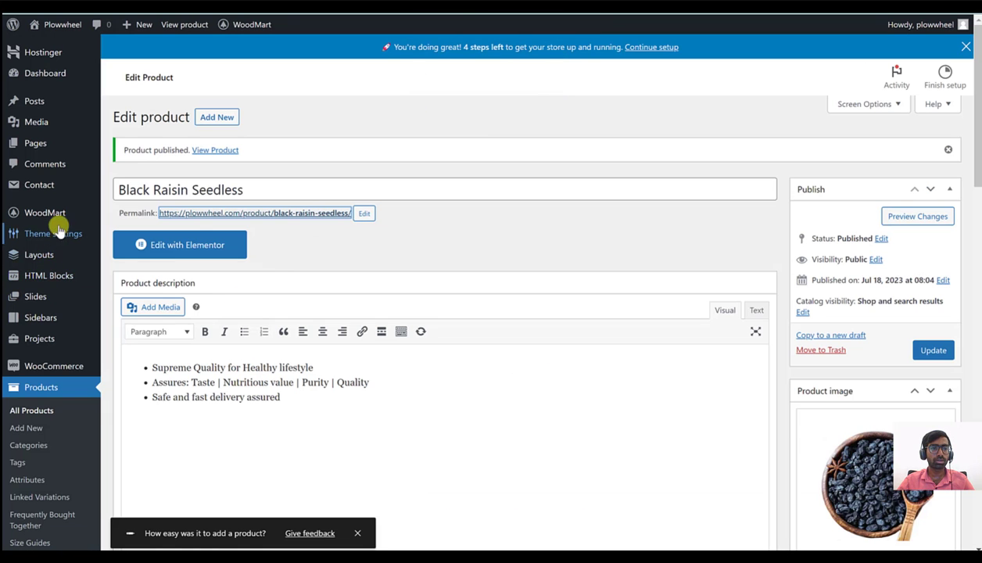
scroll(54, 313, "down", 1)
mouse_move(59, 305)
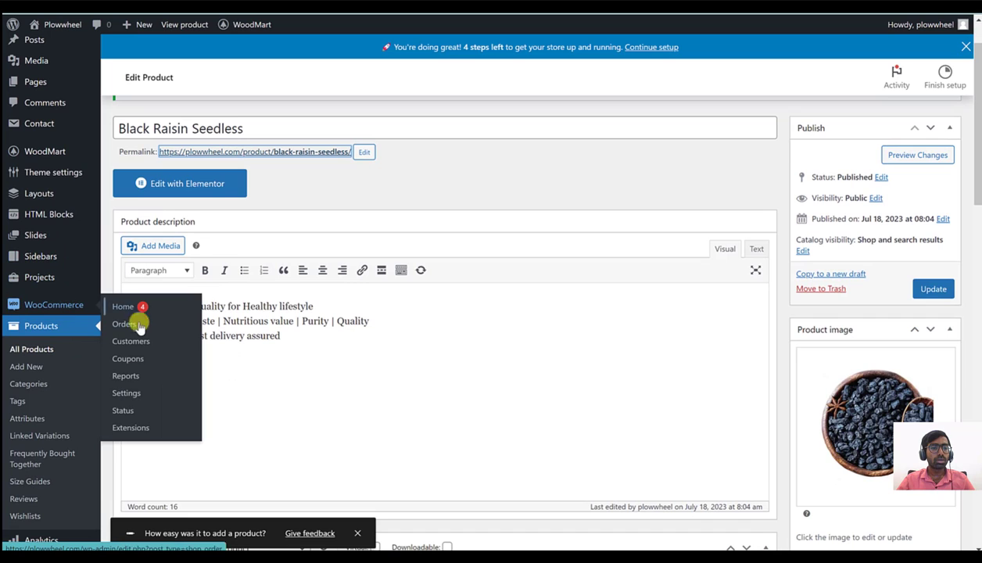
left_click(133, 395)
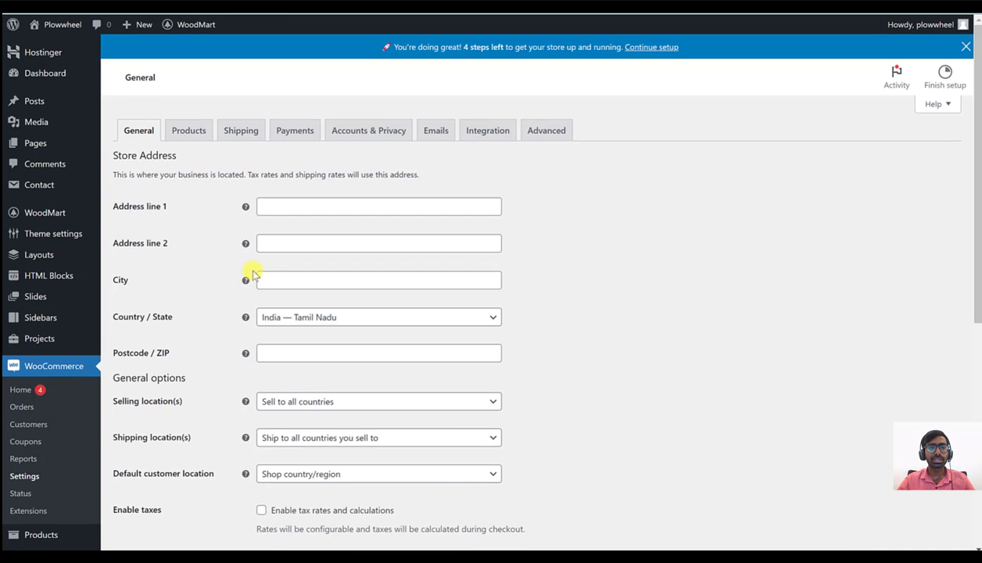
- Set the store currency to Indian rupee (₹) in the general currency options and save the changes
scroll(313, 351, "down", 5)
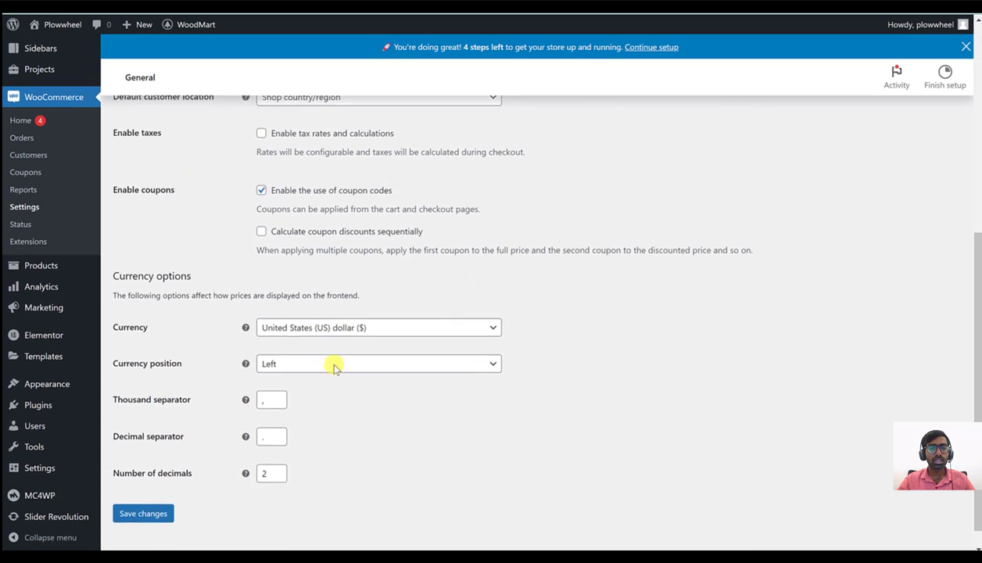
scroll(333, 365, "up", 4)
scroll(238, 311, "up", 2)
scroll(278, 397, "down", 5)
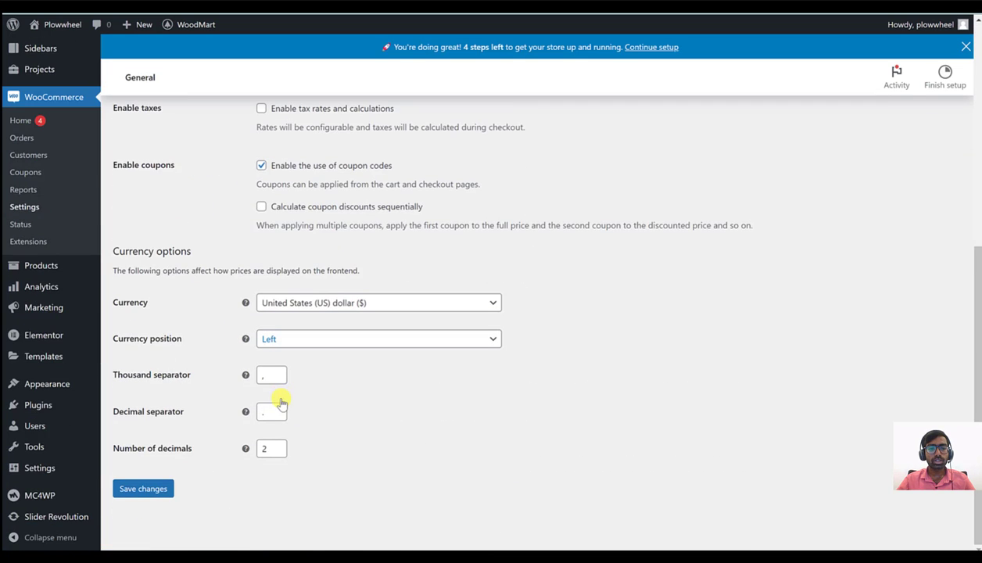
left_click(388, 308)
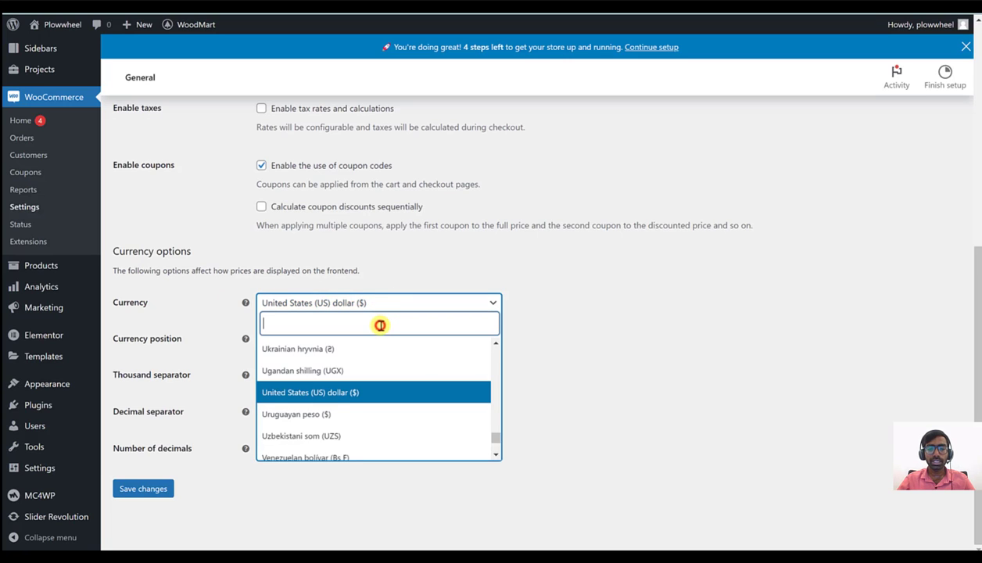
type("india")
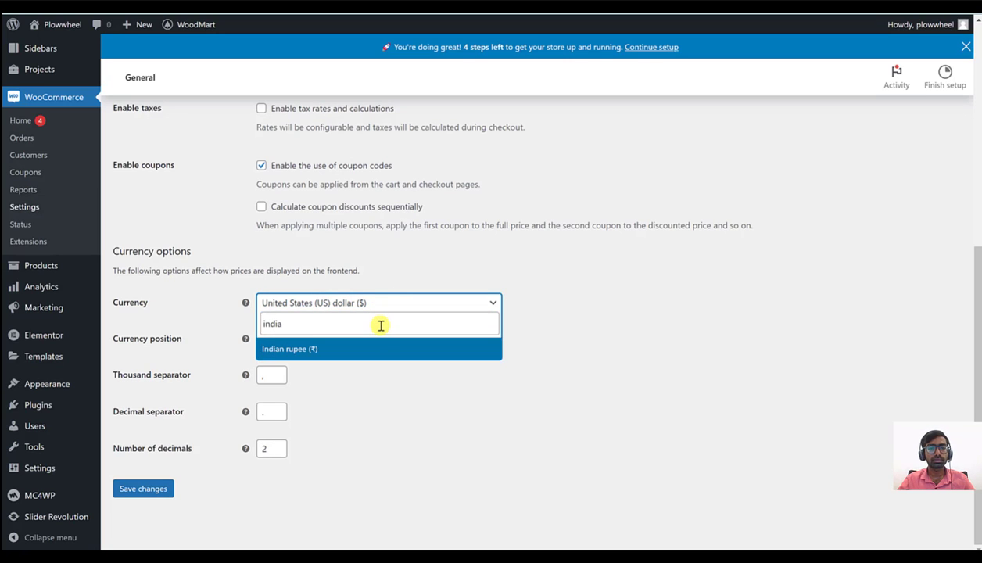
left_click(362, 346)
scroll(363, 377, "up", 3)
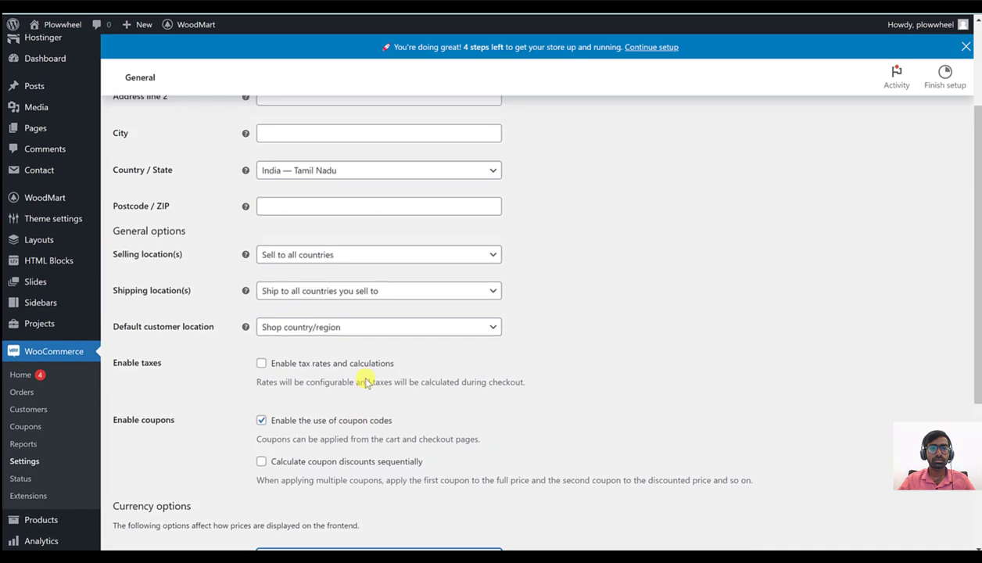
scroll(365, 380, "up", 3)
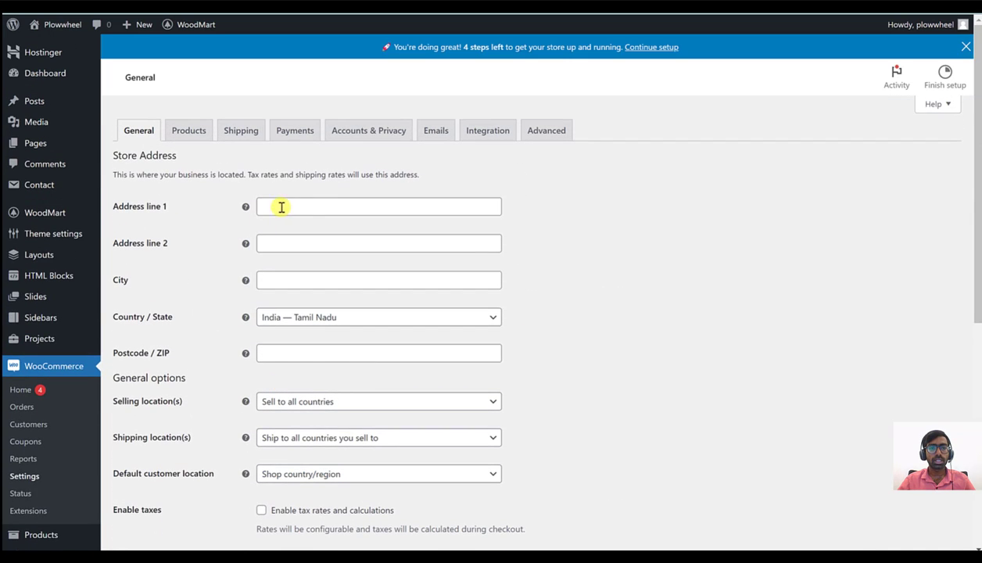
scroll(361, 405, "down", 5)
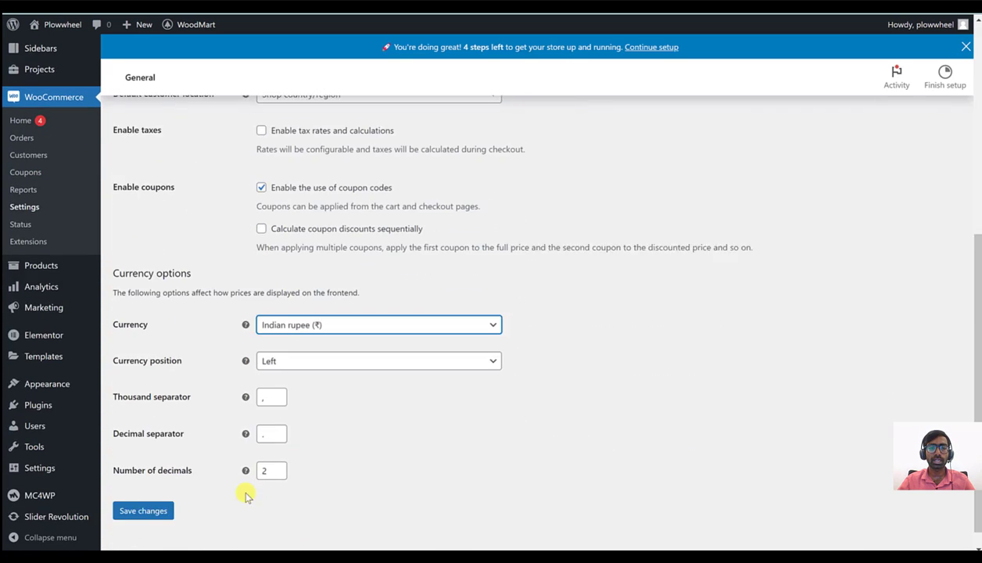
left_click(160, 488)
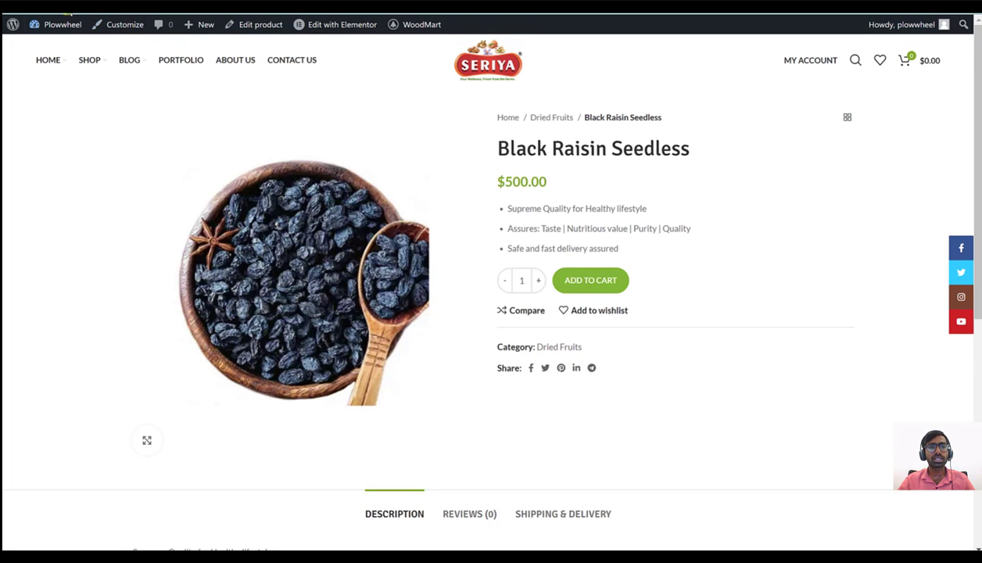
- Reload the Black Raisin Seedless product page and check the currency symbol shown in its price
key("F5")
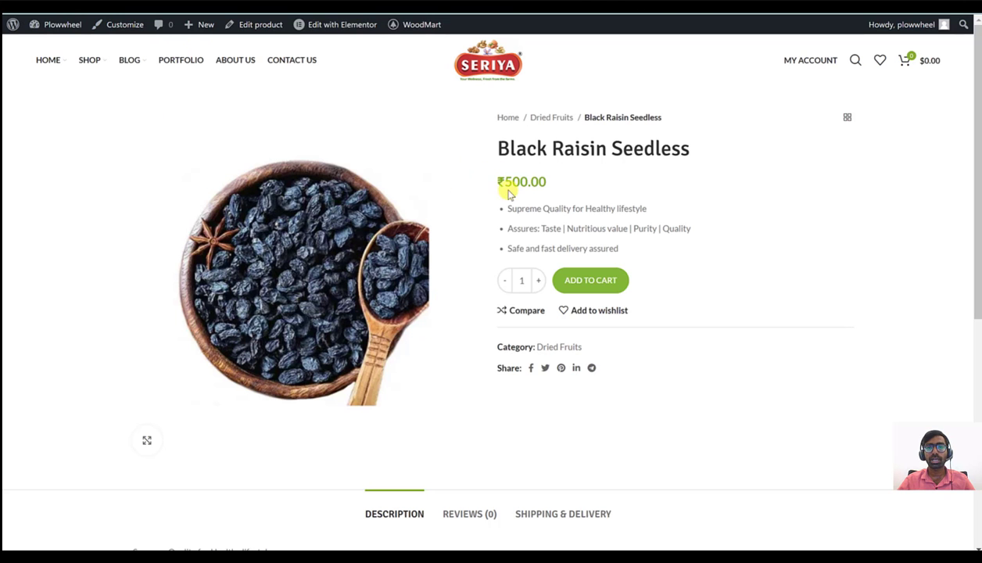
double_click(501, 184)
left_click(739, 324)
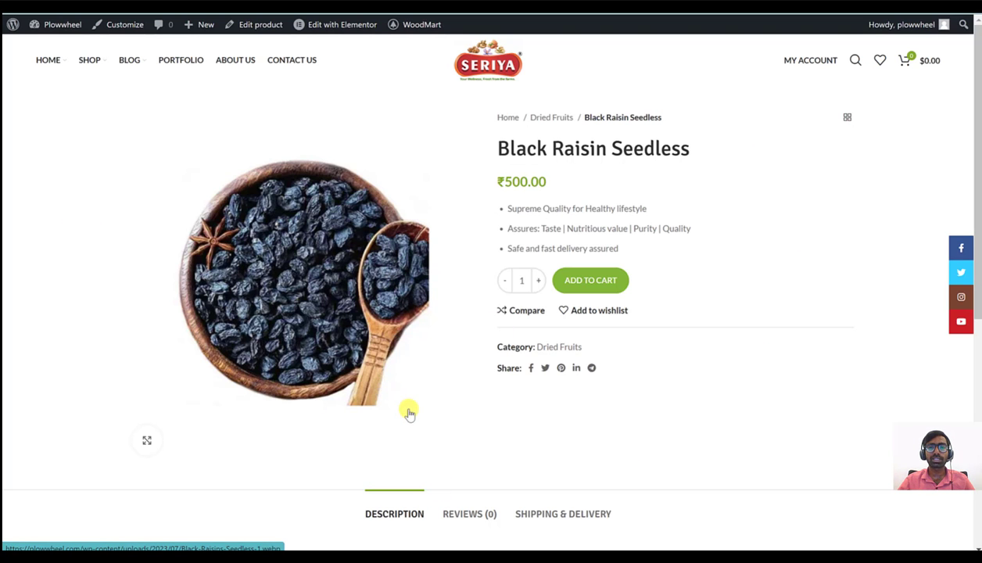
- Add one Black Raisin Seedless to the shopping cart and proceed to the checkout page
left_click(607, 288)
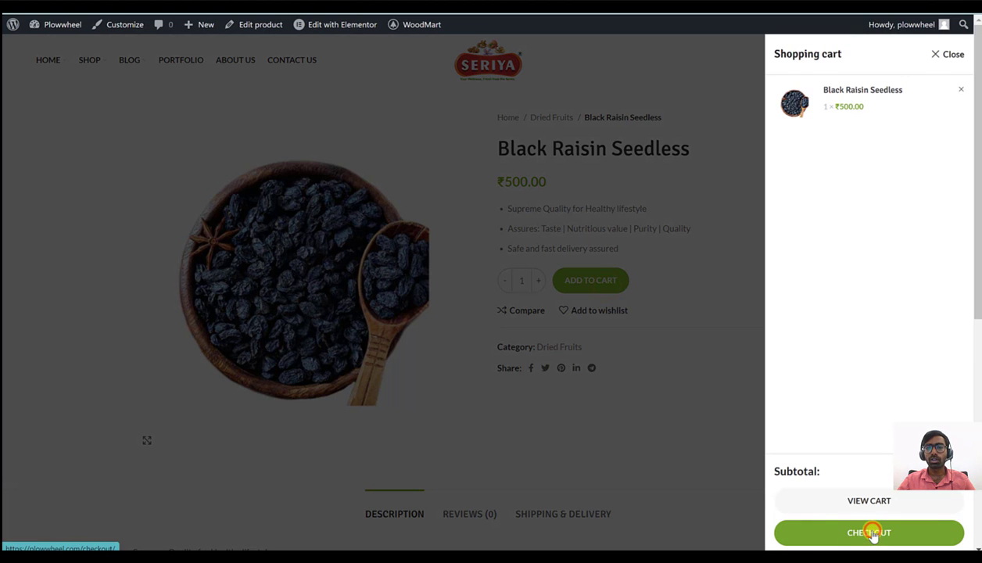
left_click(871, 534)
scroll(736, 503, "down", 3)
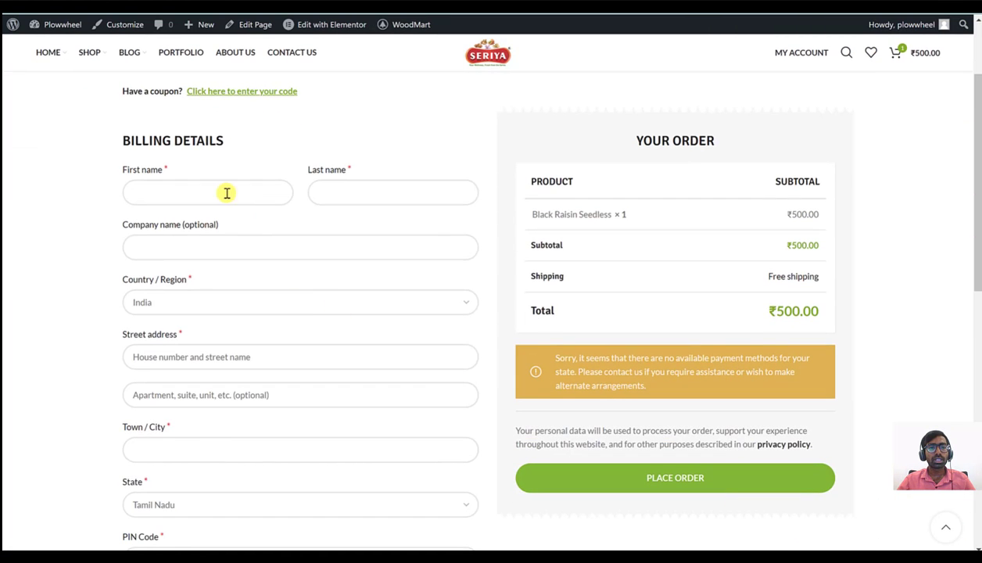
- Fill in the billing details with the saved customer data, try to place the order and read the notice about payment methods
left_click(228, 194)
left_click(235, 225)
scroll(672, 322, "down", 4)
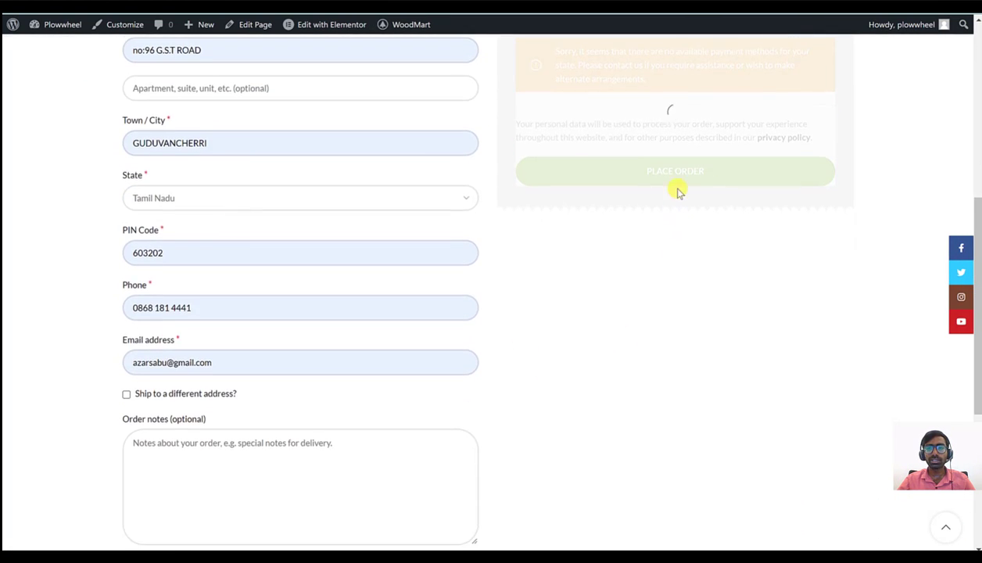
scroll(680, 192, "up", 2)
left_click(691, 291)
scroll(672, 329, "up", 1)
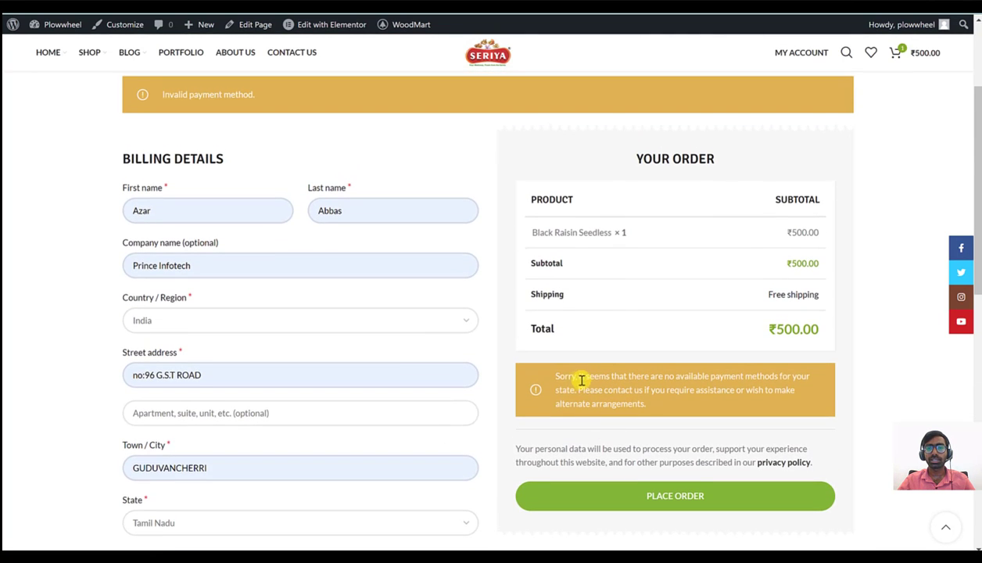
left_click_drag(556, 378, 649, 447)
left_click(870, 410)
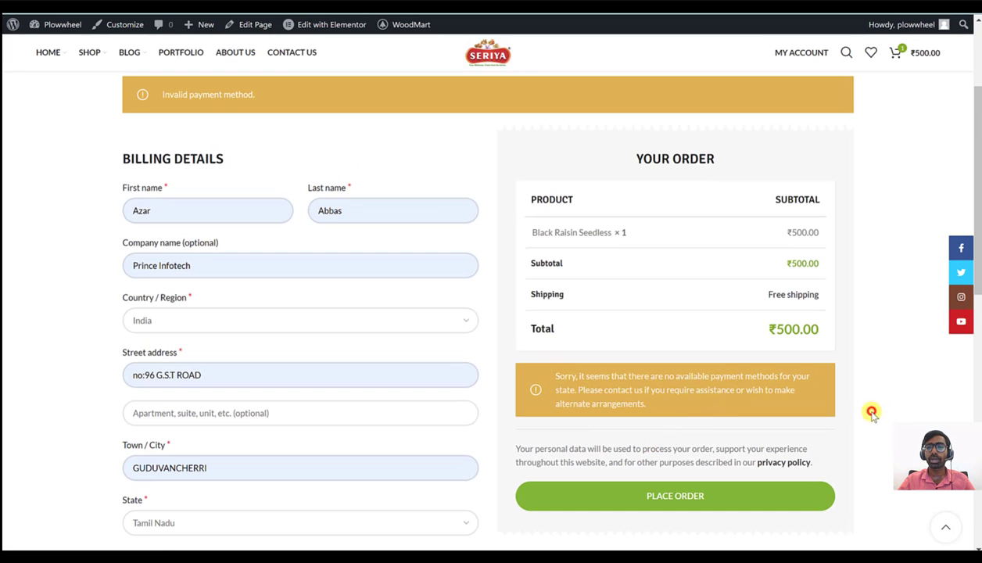
scroll(782, 300, "up", 2)
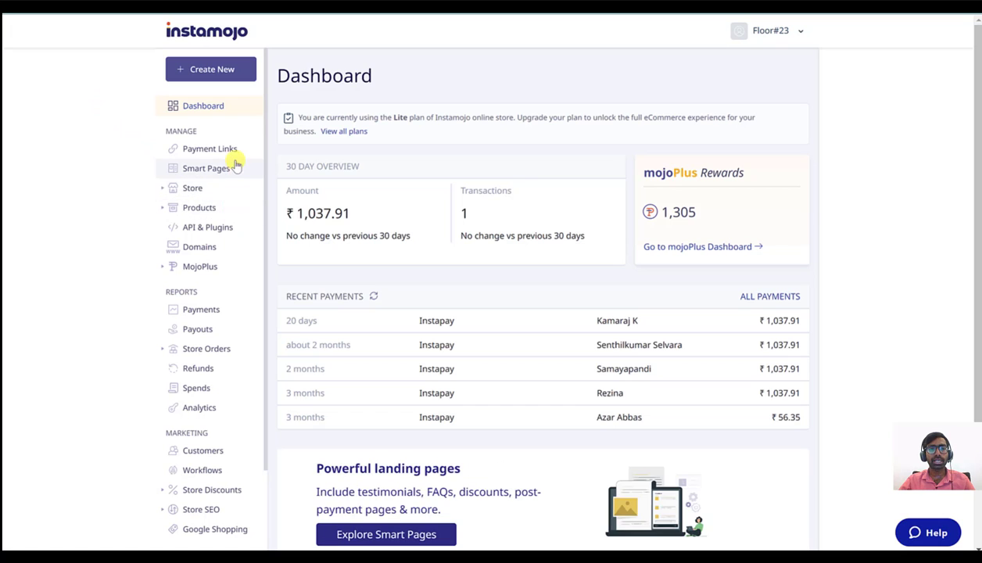
- In the Instamojo dashboard, open API & Plugins and choose Magento 1.x as the platform in the credential generator without generating anything
left_click(219, 228)
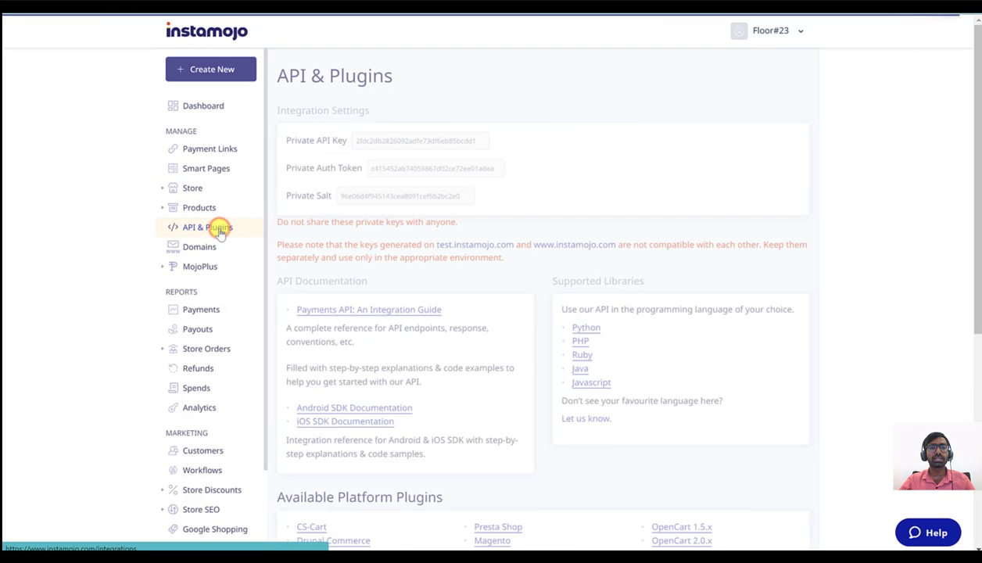
scroll(714, 263, "down", 5)
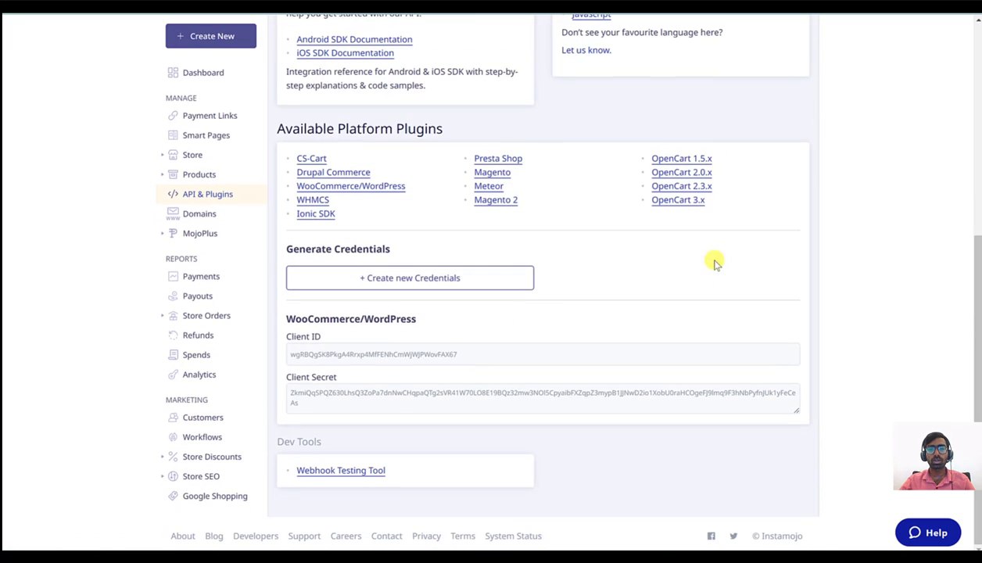
left_click(391, 280)
left_click(392, 276)
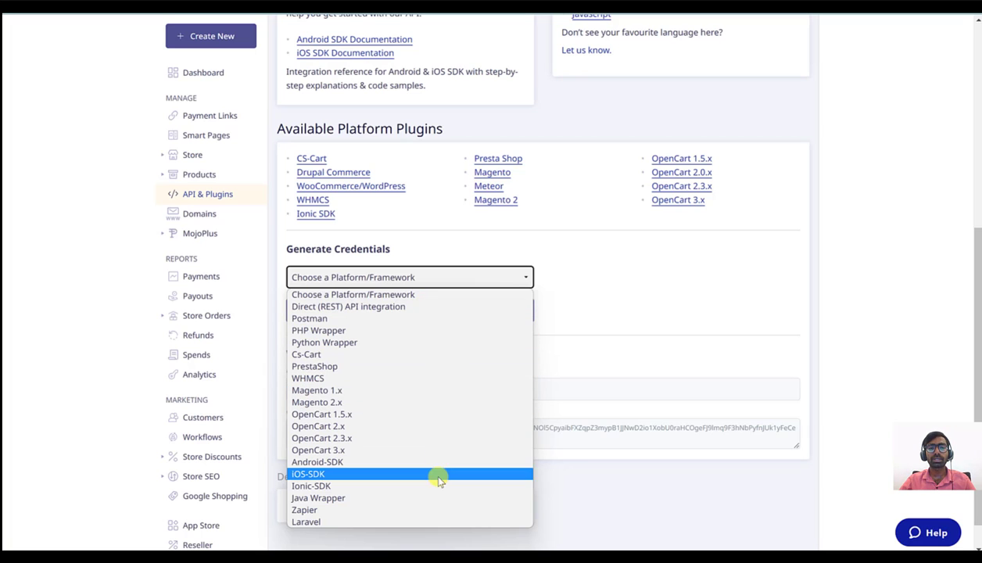
left_click(467, 390)
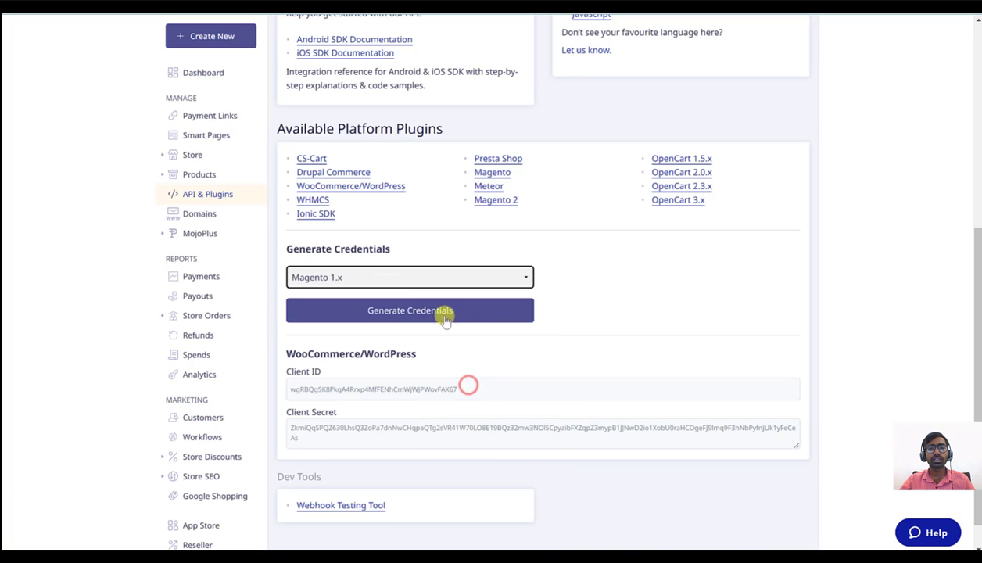
left_click(639, 305)
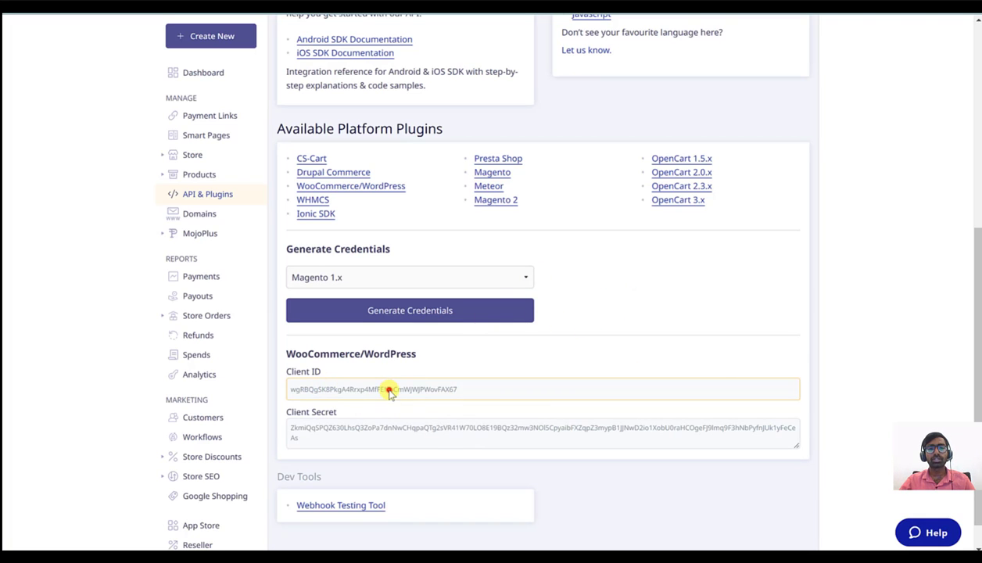
- Locate the Client ID and Client Secret listed for WooCommerce/WordPress on the Instamojo API page
left_click(394, 429)
left_click(410, 388)
left_click(417, 443)
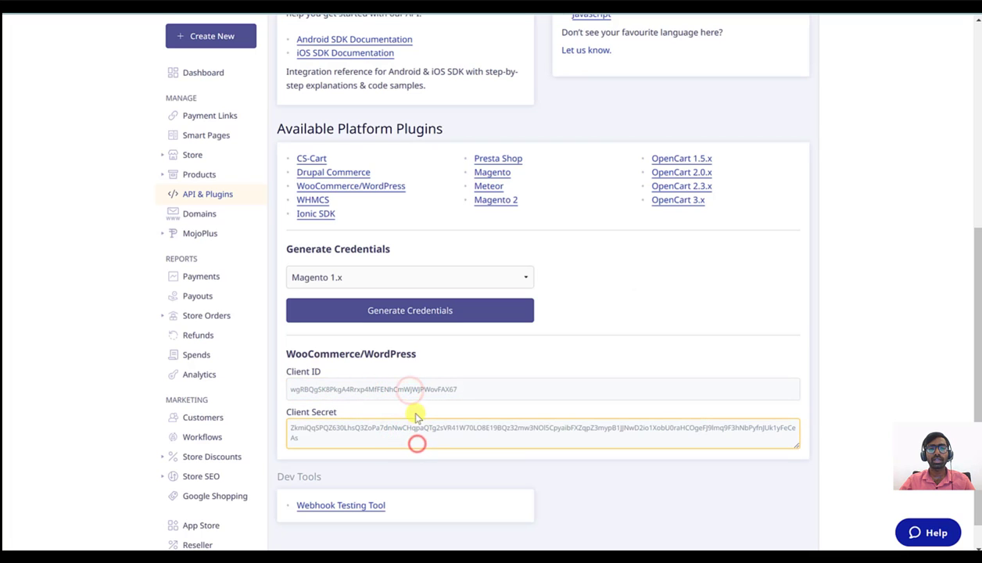
left_click(416, 389)
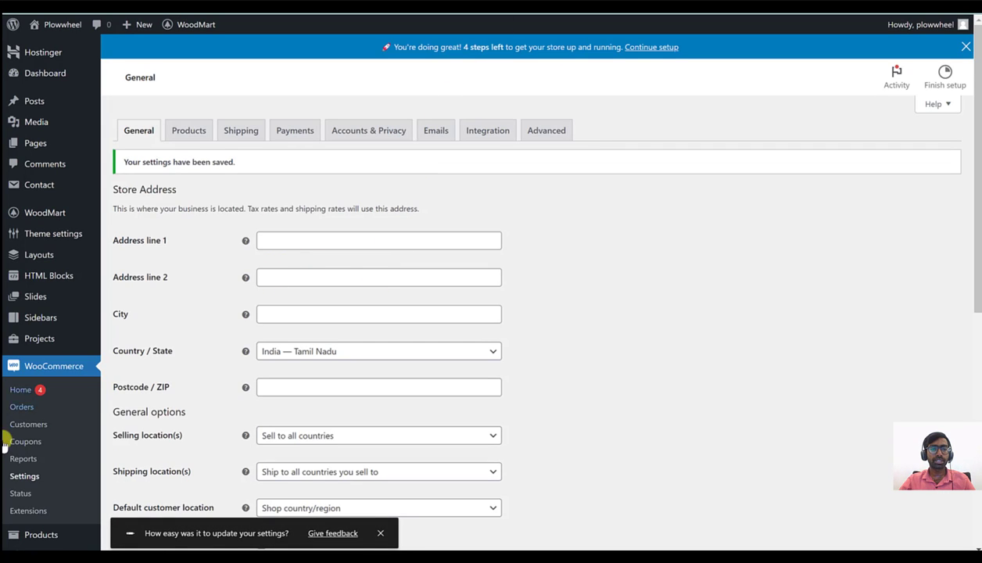
- In the WordPress admin, search the plugin directory for "instamojo", then install and activate Instamojo for WooCommerce
scroll(11, 406, "down", 3)
mouse_move(57, 488)
left_click(153, 500)
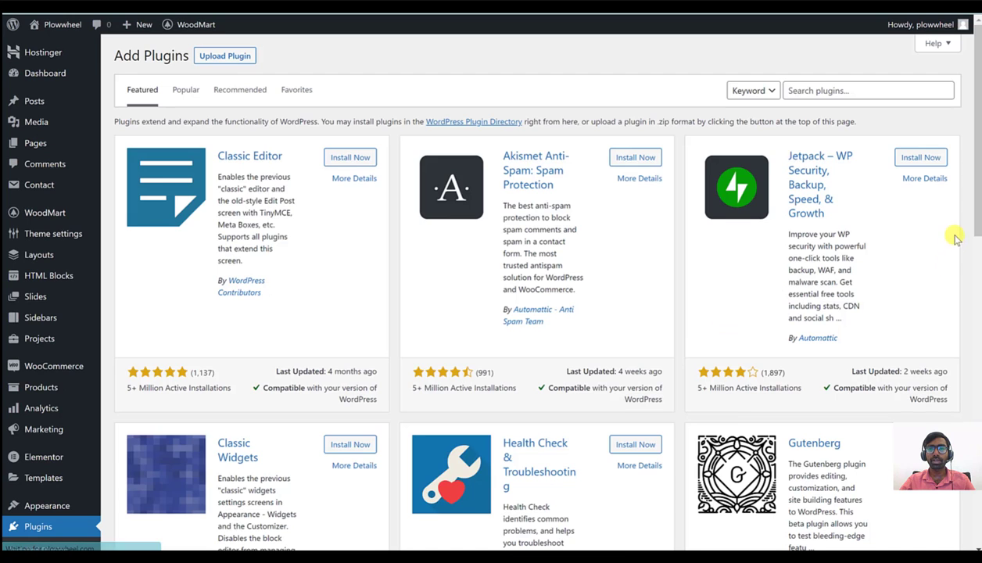
left_click(881, 90)
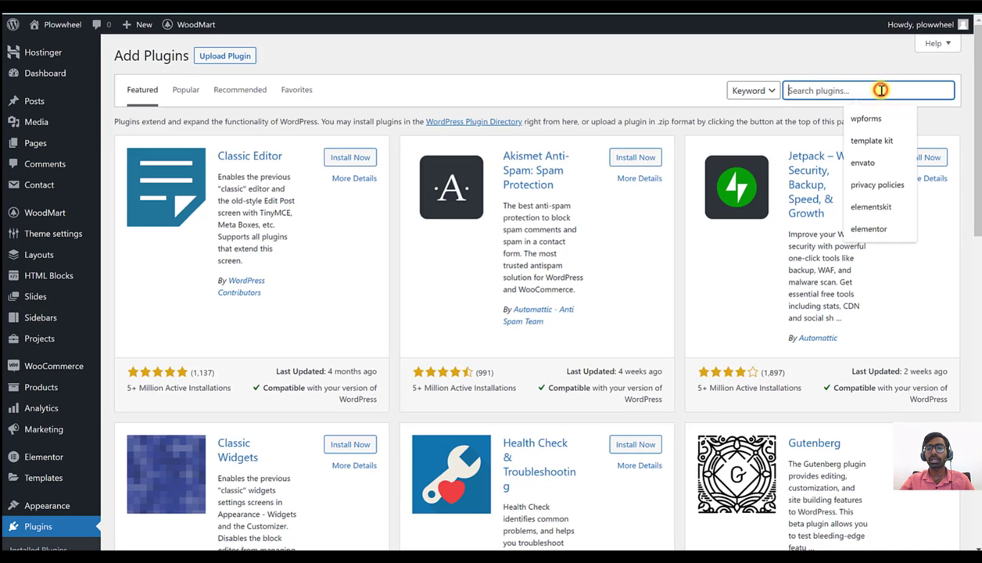
type("instamojo")
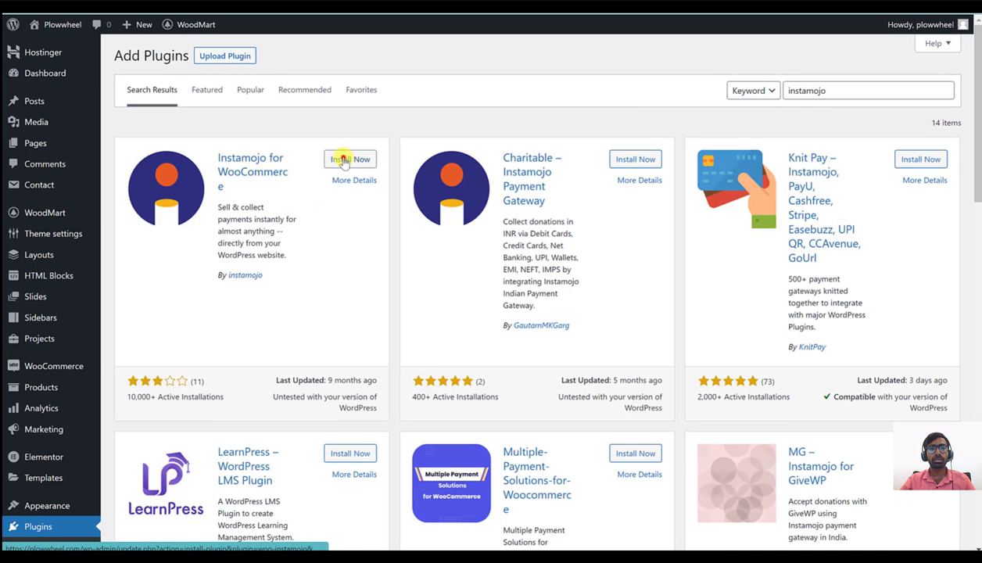
left_click(343, 160)
left_click(354, 162)
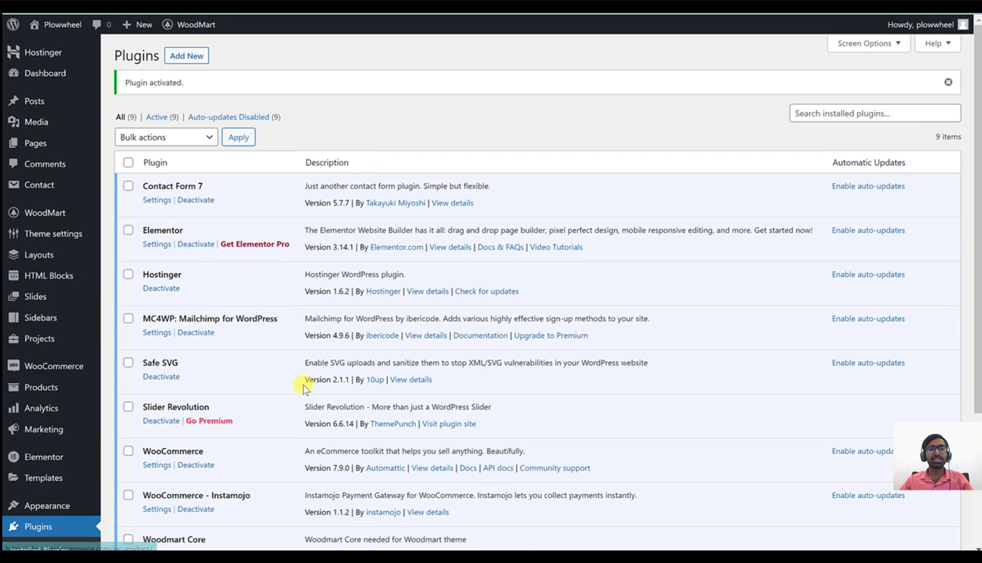
- Open the settings of the WooCommerce - Instamojo plugin from the installed plugins list
scroll(314, 319, "down", 3)
scroll(317, 319, "down", 2)
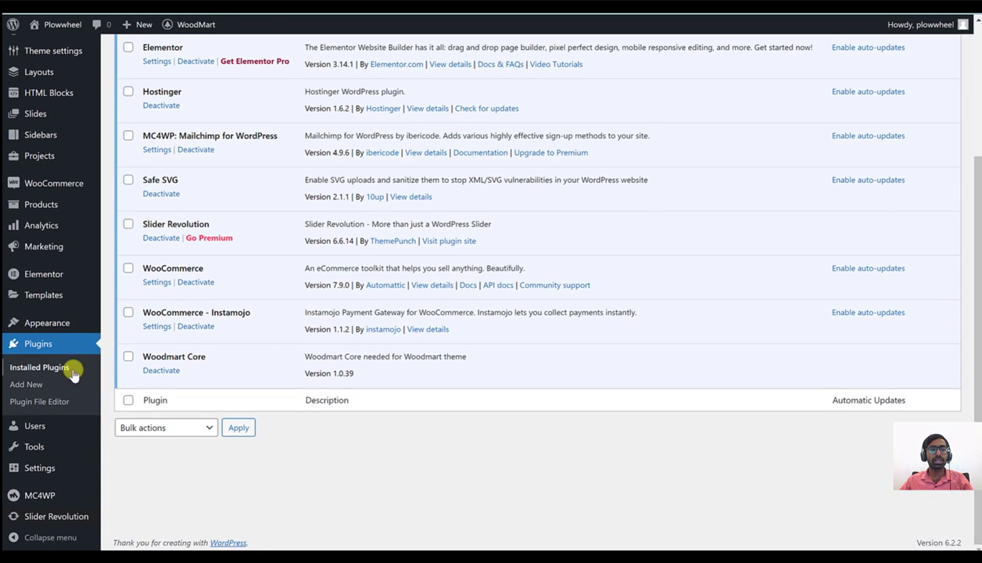
left_click(150, 327)
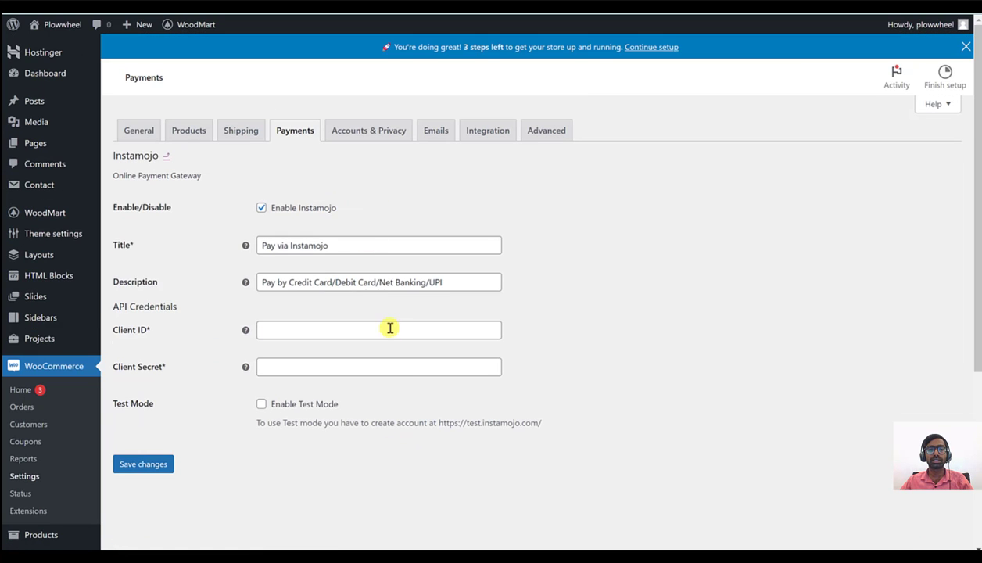
- Copy the WooCommerce/WordPress Client ID from Instamojo and paste it into the gateway's Client ID field
left_click(295, 336)
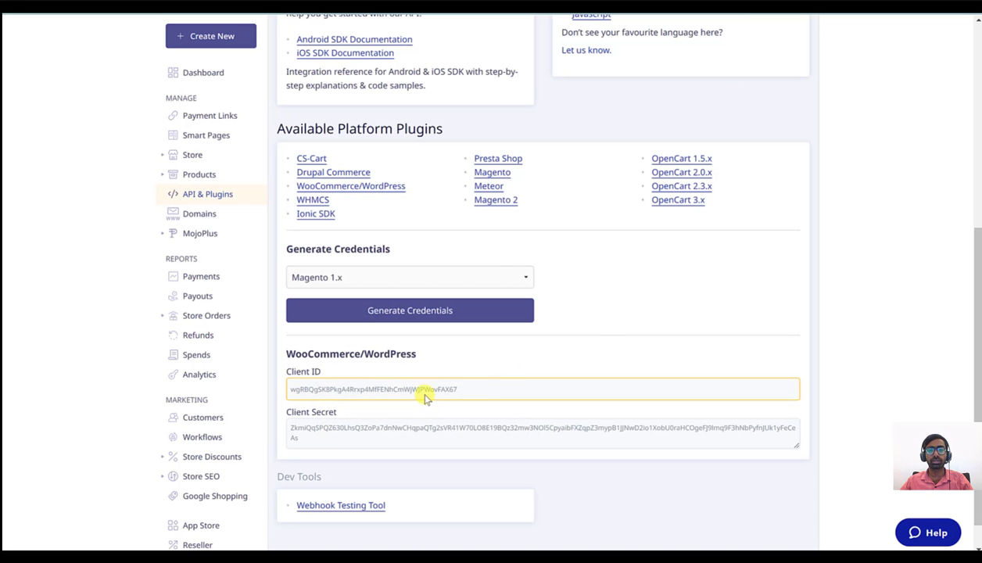
double_click(424, 388)
right_click(423, 389)
left_click(472, 404)
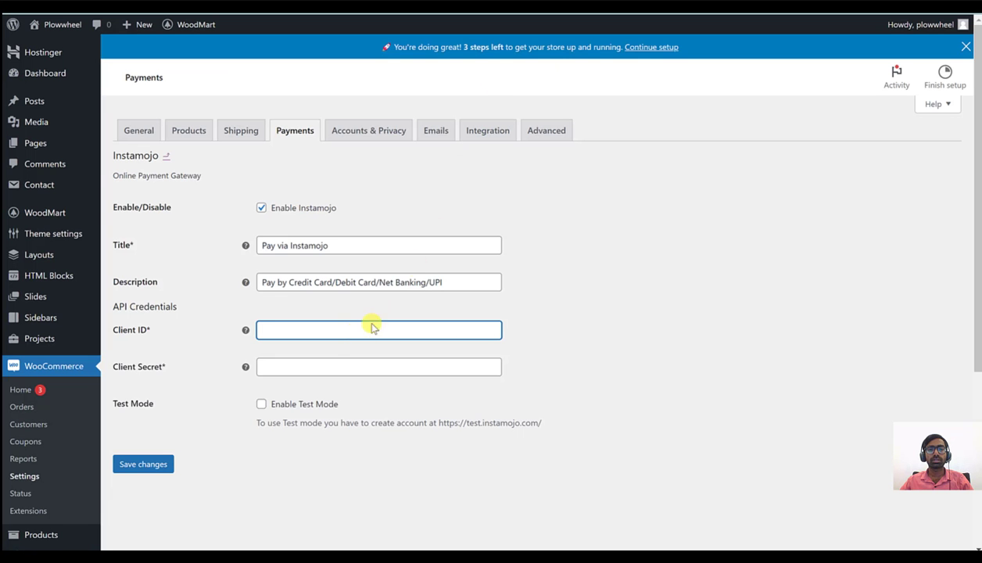
right_click(333, 327)
left_click(366, 419)
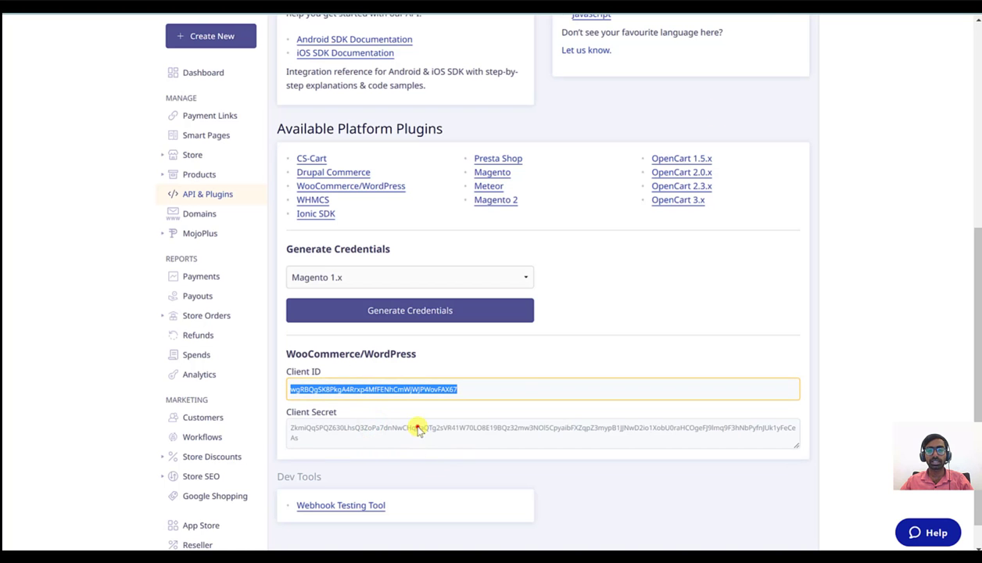
- Copy the Client Secret from Instamojo into the gateway's Client Secret field and save the payment settings
left_click(418, 429)
right_click(418, 429)
left_click(427, 440)
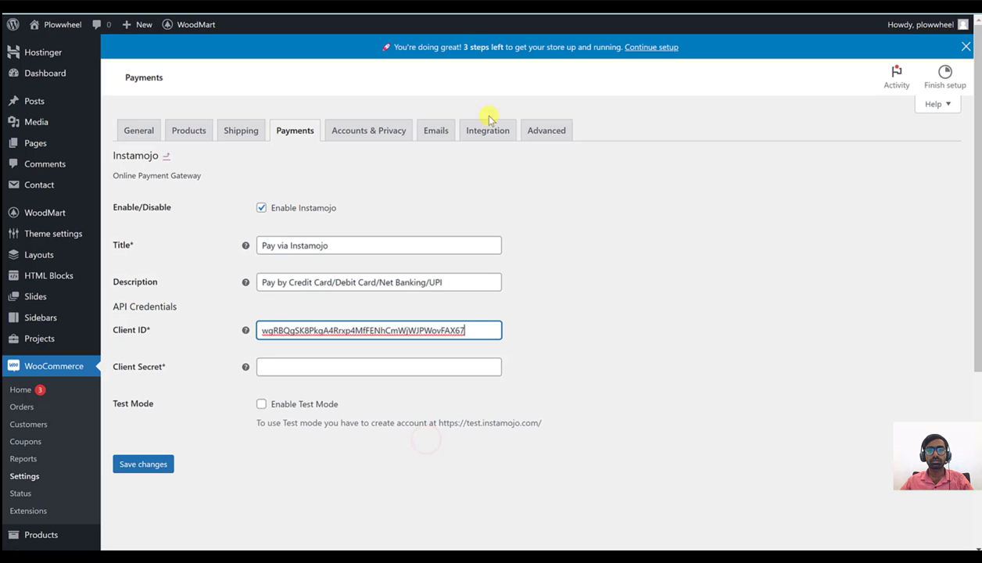
left_click(304, 367)
right_click(302, 366)
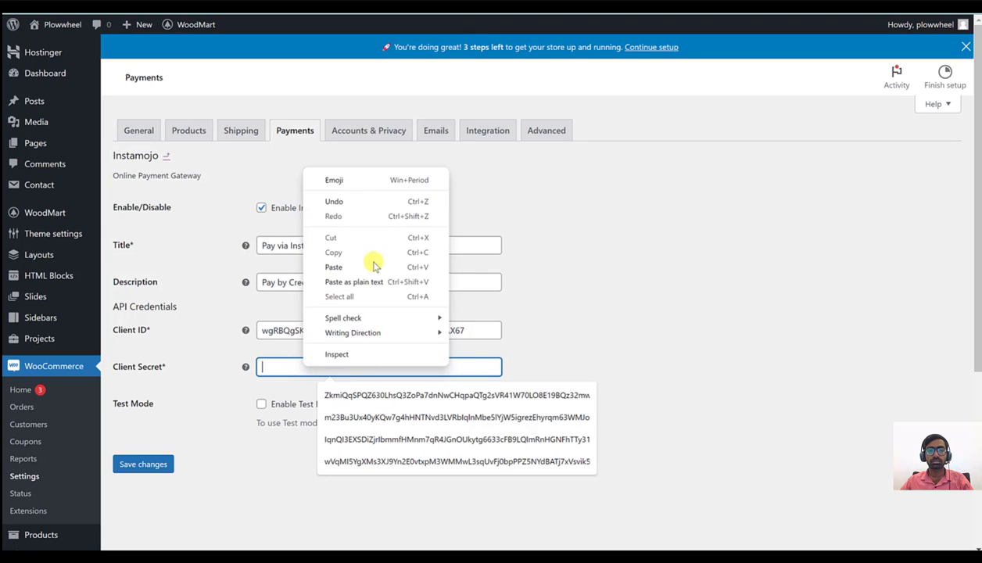
left_click(372, 266)
left_click(143, 464)
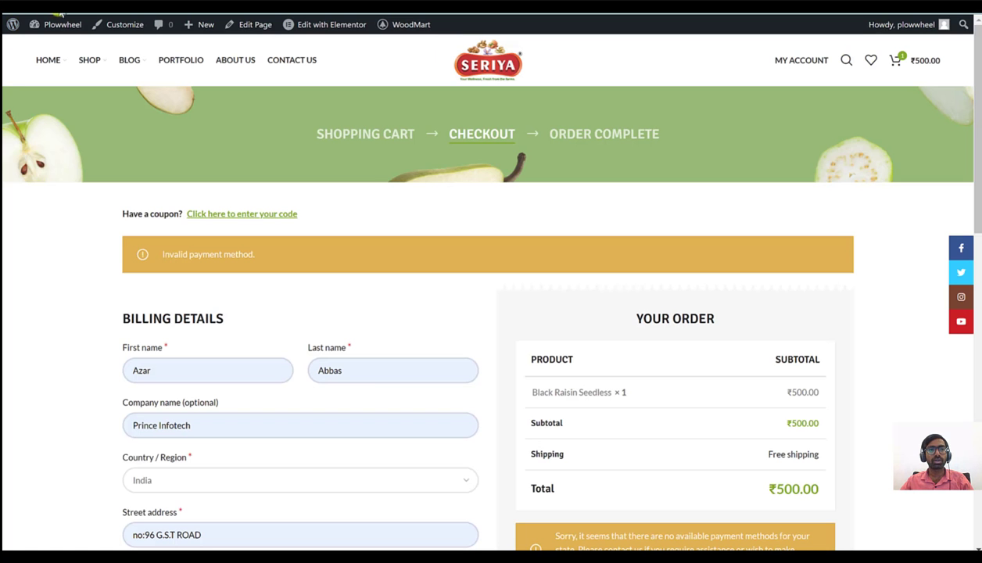
- Reload the checkout page, place the order via Instamojo to test its payment page, and return to checkout
key("F5")
scroll(704, 398, "down", 2)
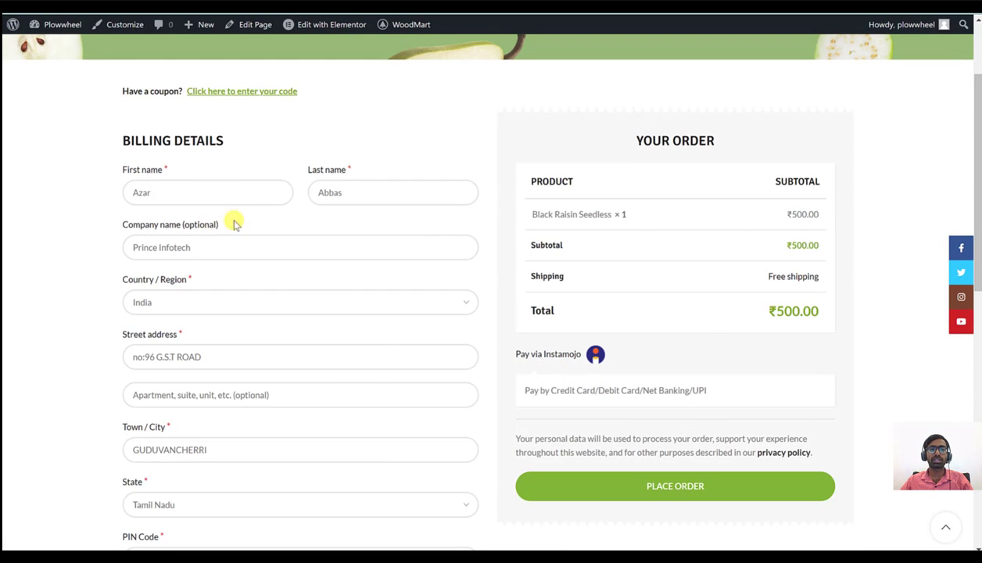
left_click(686, 487)
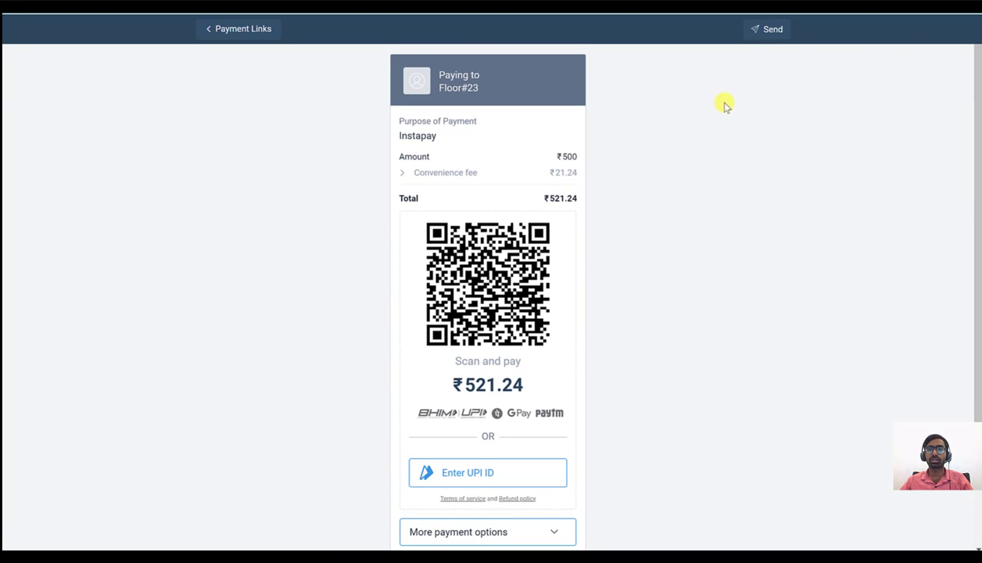
left_click(6, 23)
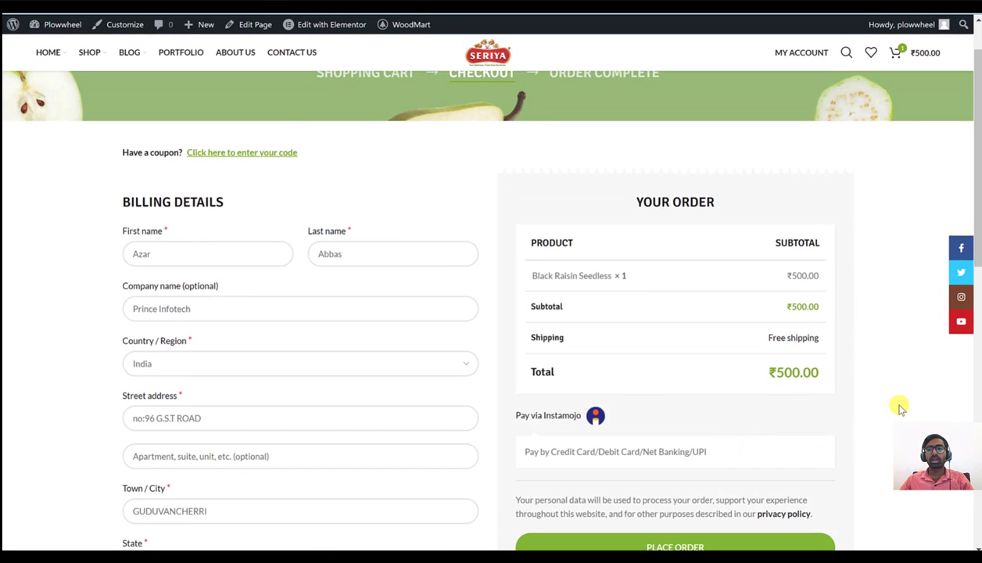
scroll(898, 406, "up", 1)
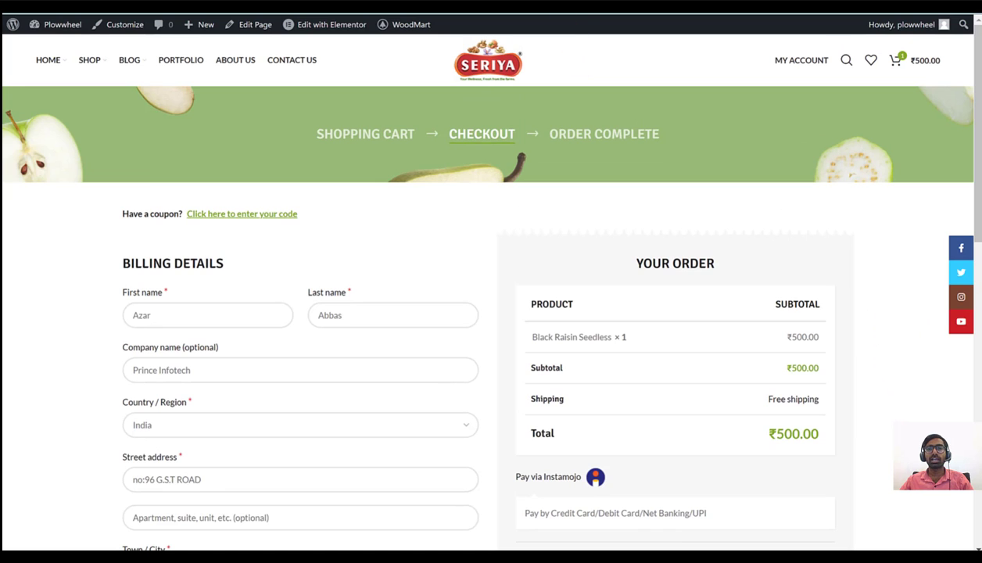
- Enable Cash on delivery in the WooCommerce payment methods, save the changes and check the payment options at checkout
left_click(539, 7)
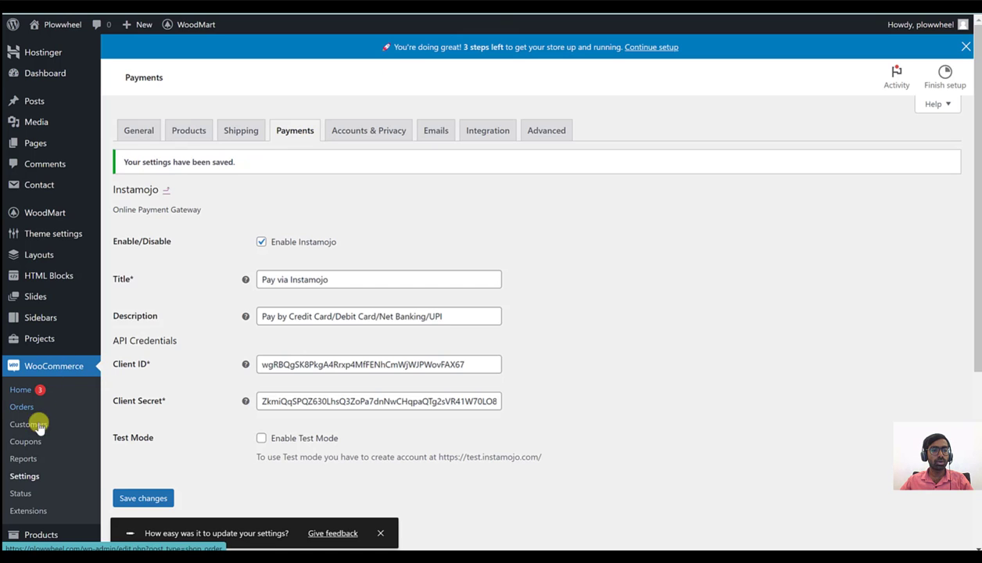
left_click(26, 477)
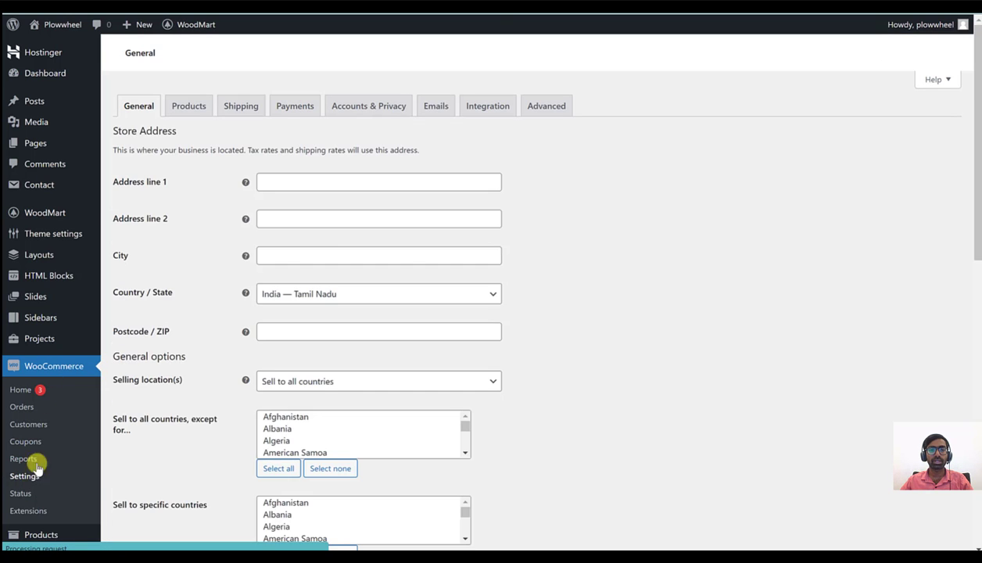
left_click(296, 107)
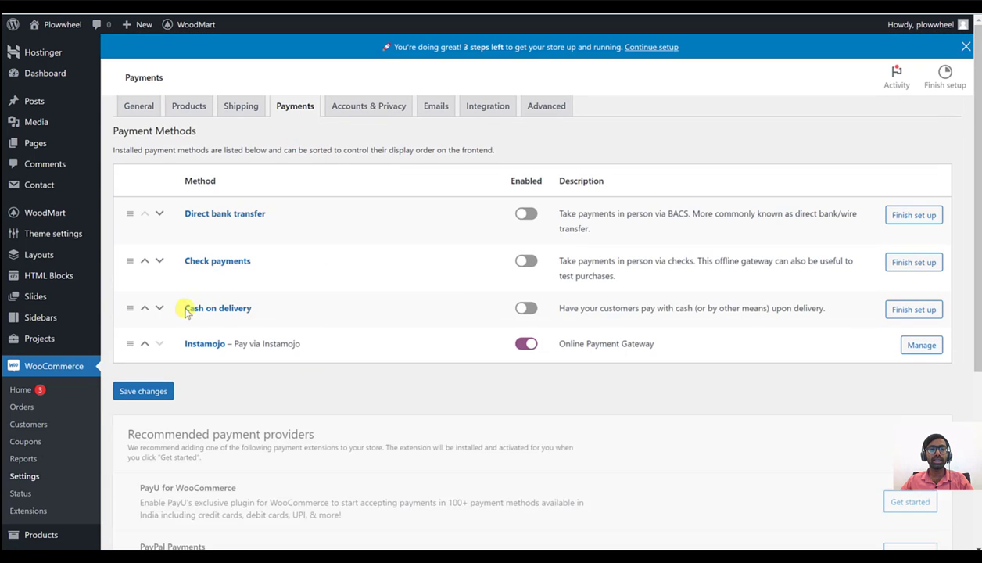
left_click(530, 338)
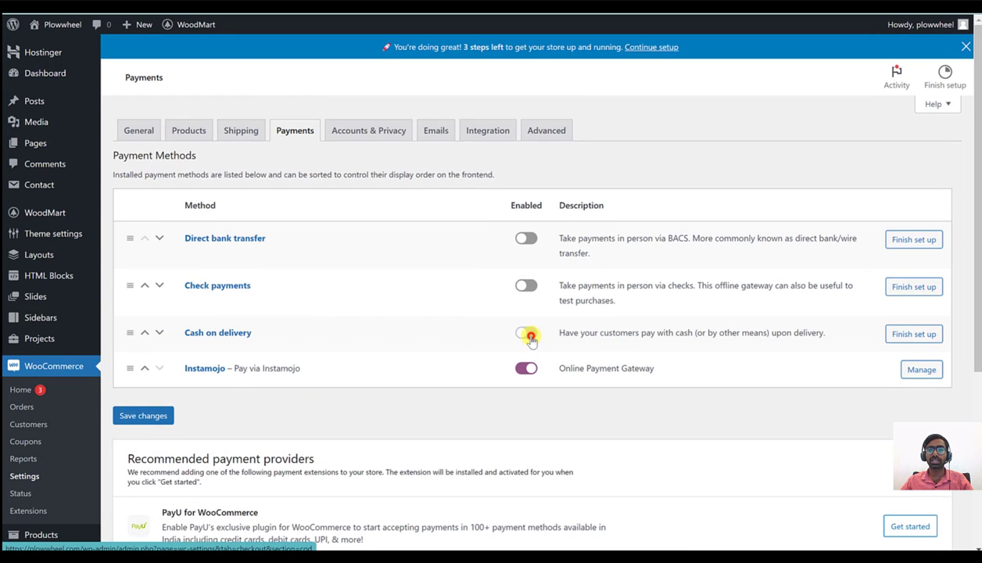
left_click(145, 415)
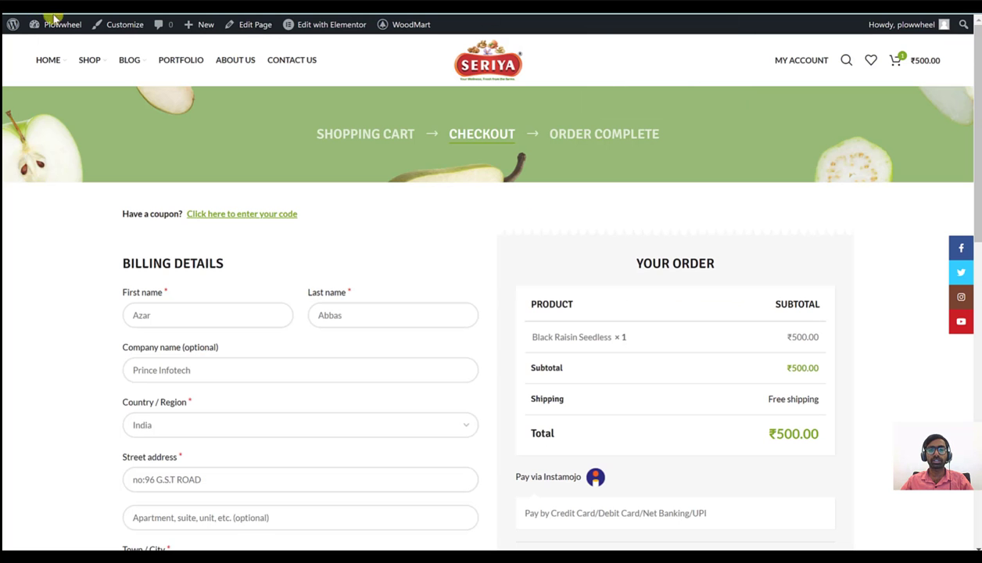
scroll(700, 456, "down", 2)
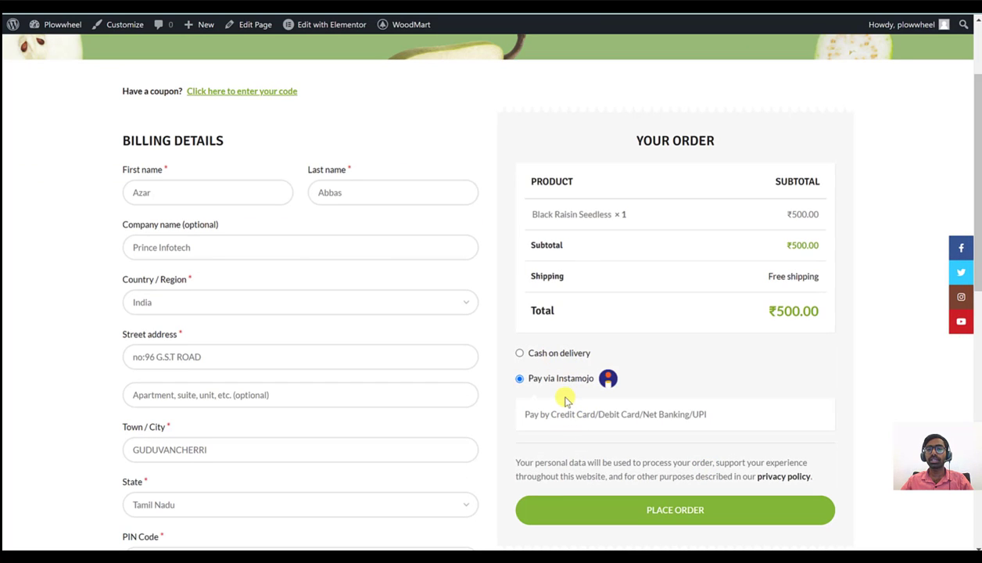
- Choose Cash on delivery at checkout, place the Black Raisin Seedless order and read through the order confirmation
left_click(520, 354)
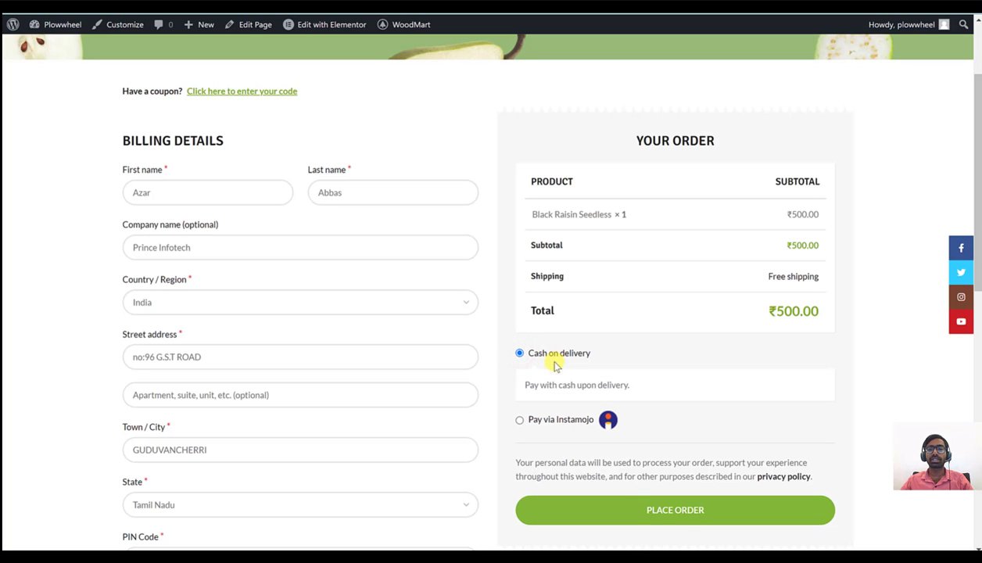
left_click(682, 513)
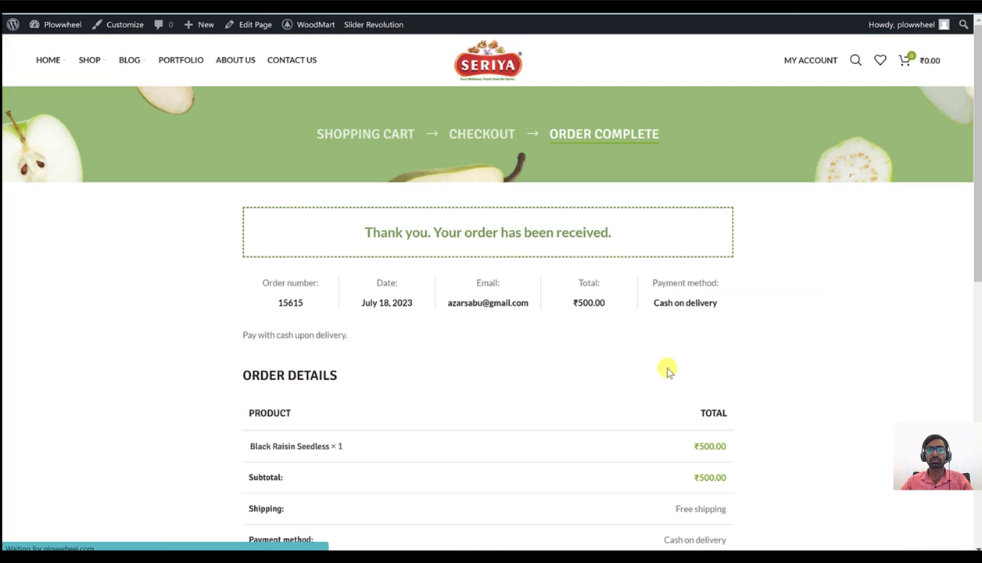
scroll(745, 461, "down", 4)
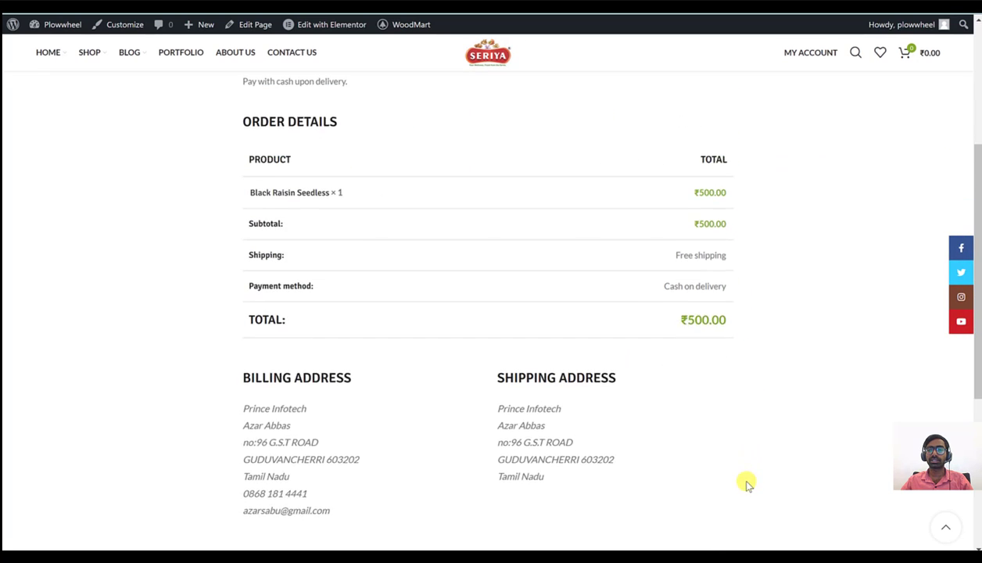
scroll(754, 415, "up", 4)
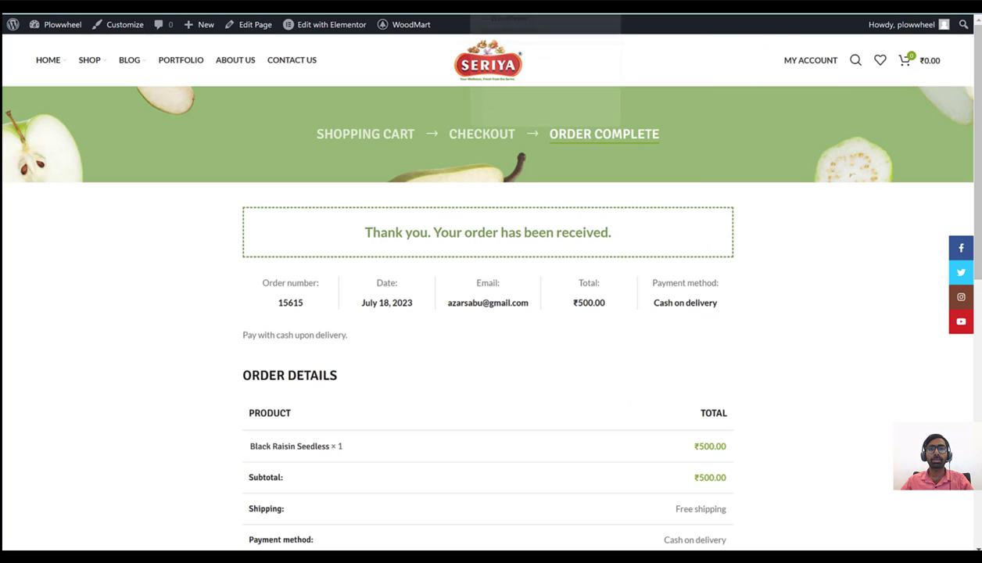
- Open the newly placed order from the WooCommerce orders list and examine its billing, shipping and item details
left_click(539, 6)
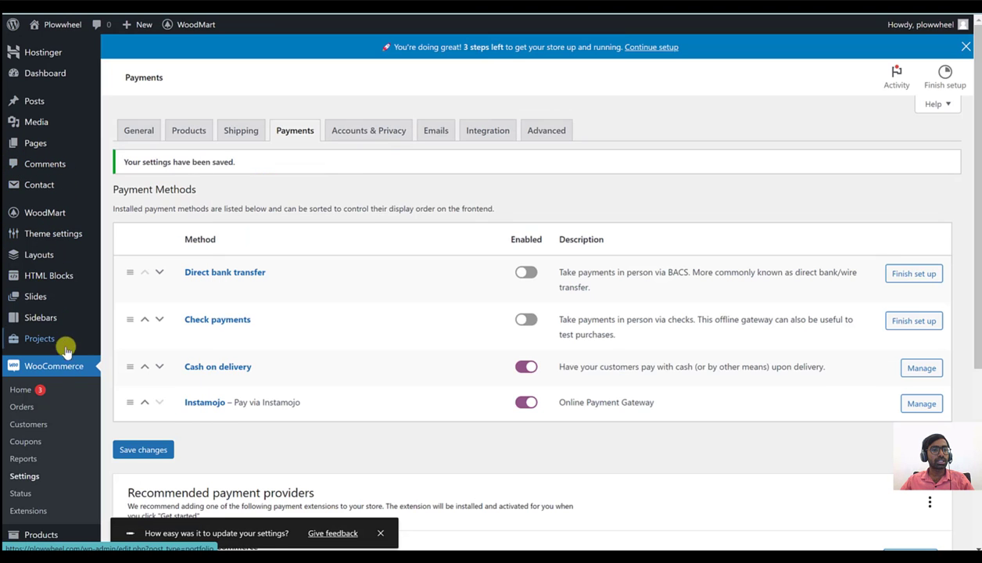
scroll(48, 414, "down", 2)
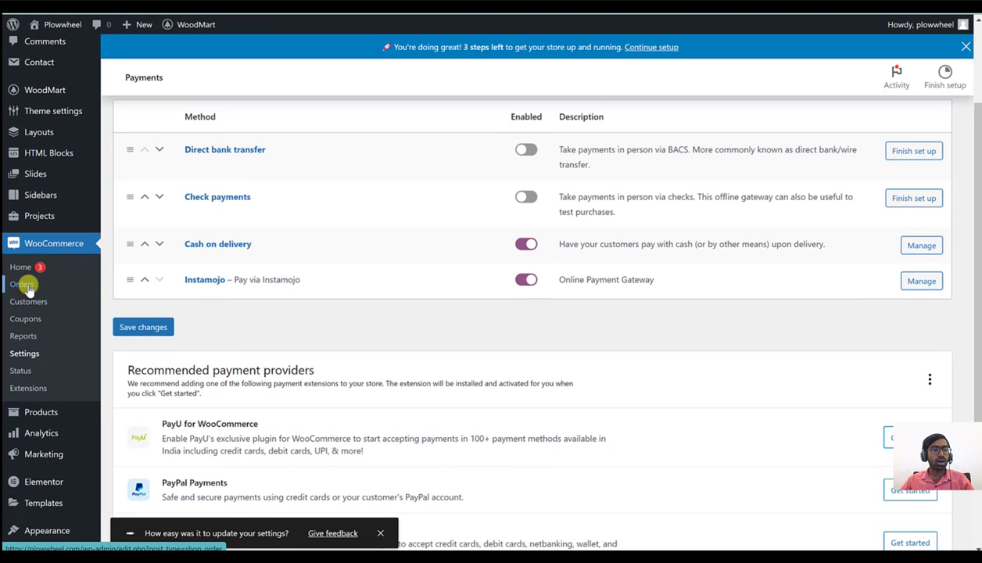
left_click(24, 286)
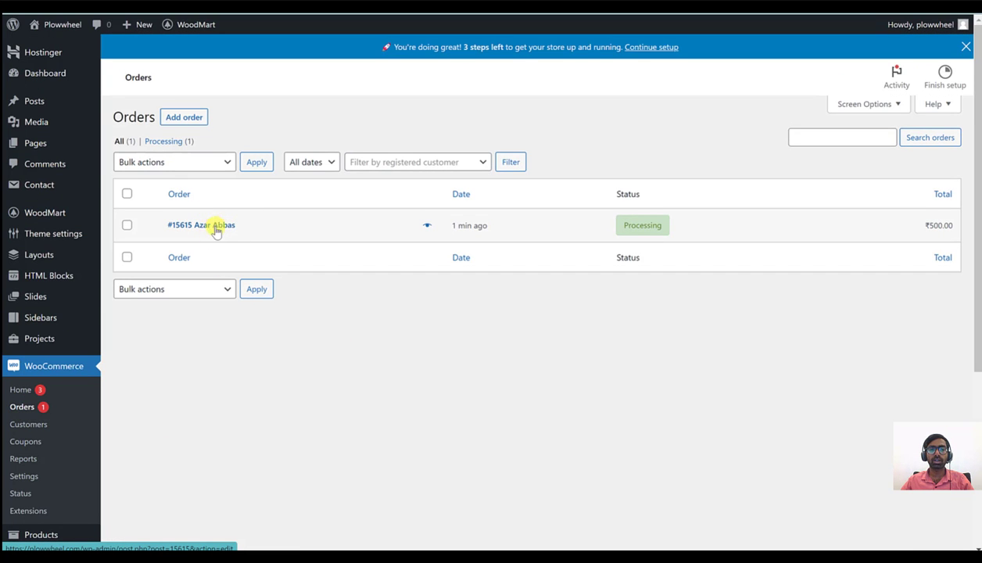
left_click(215, 227)
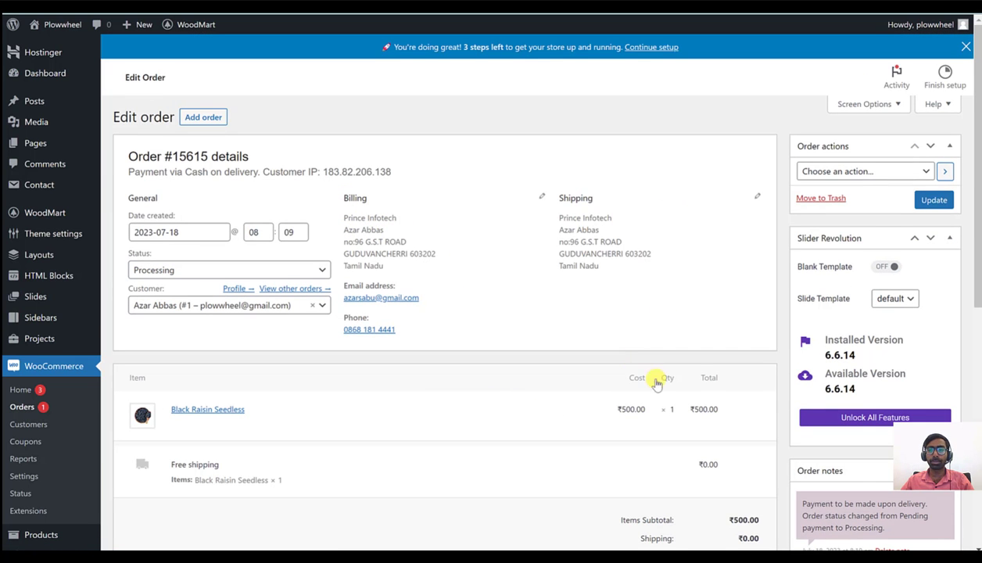
scroll(665, 383, "down", 3)
scroll(352, 305, "up", 3)
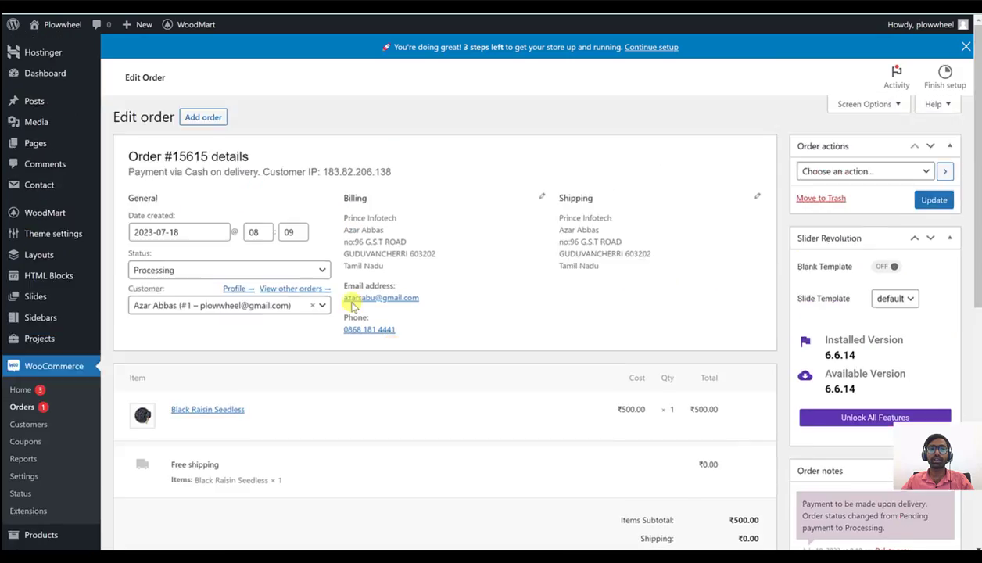
- Return to the storefront home page, look through its sections, and open it for editing in Elementor with the Navigator closed
left_click(66, 81)
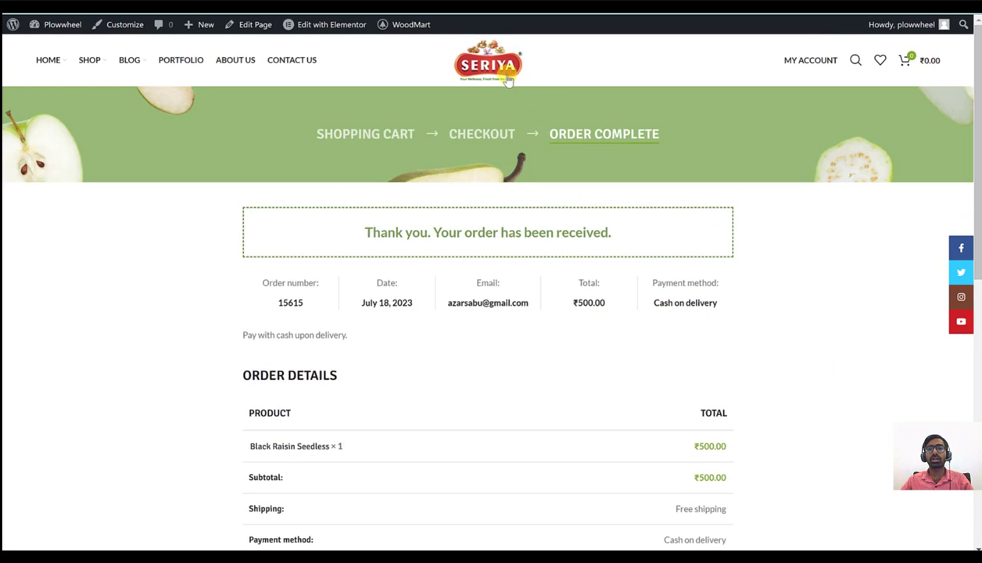
left_click(506, 83)
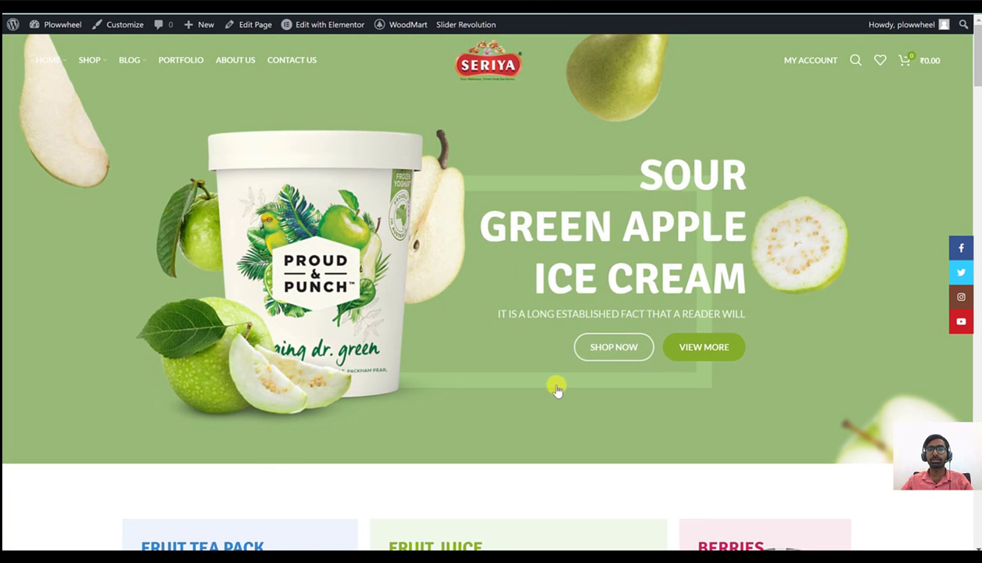
scroll(554, 388, "down", 2)
scroll(557, 394, "down", 5)
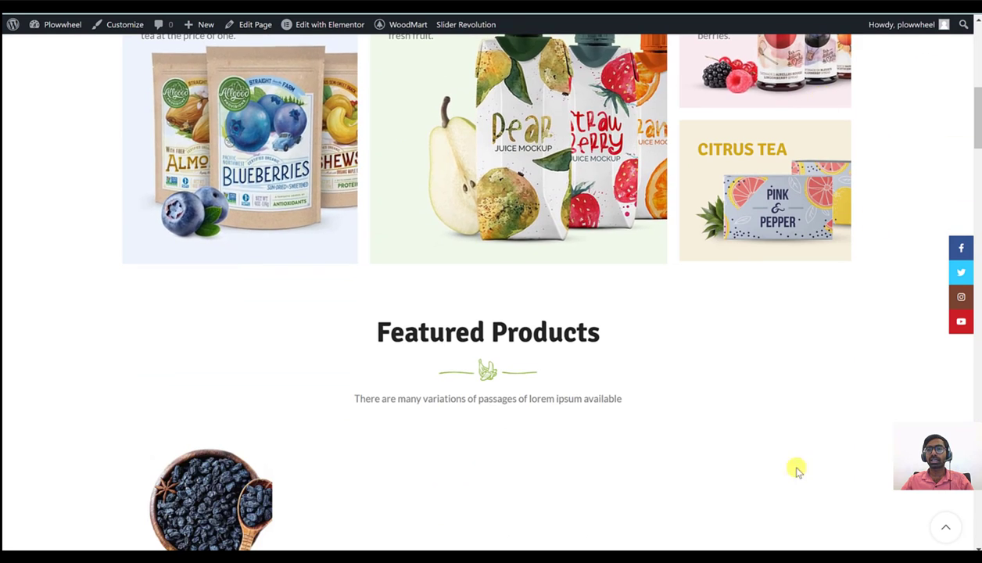
scroll(412, 434, "down", 3)
scroll(413, 434, "down", 4)
scroll(525, 508, "up", 10)
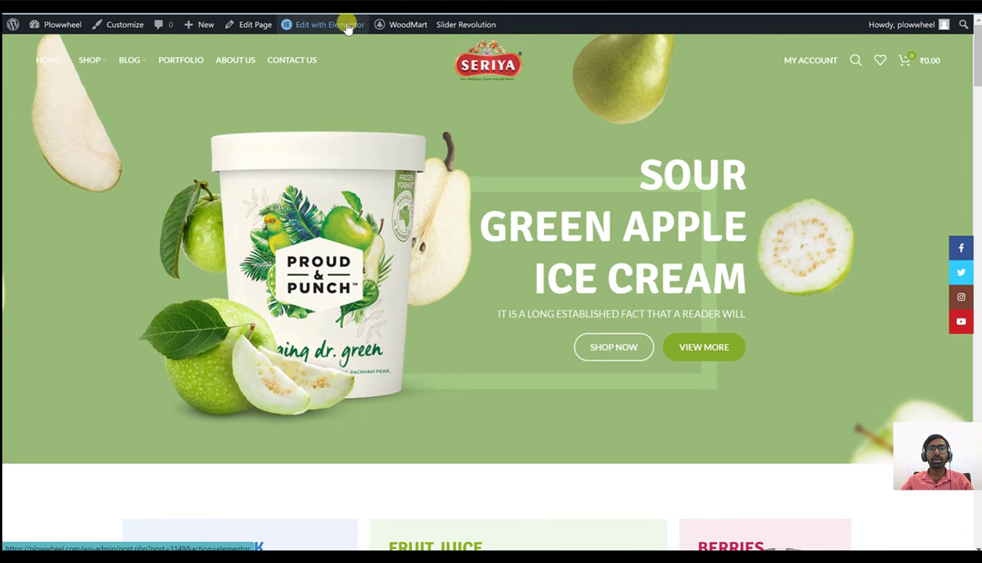
mouse_move(342, 30)
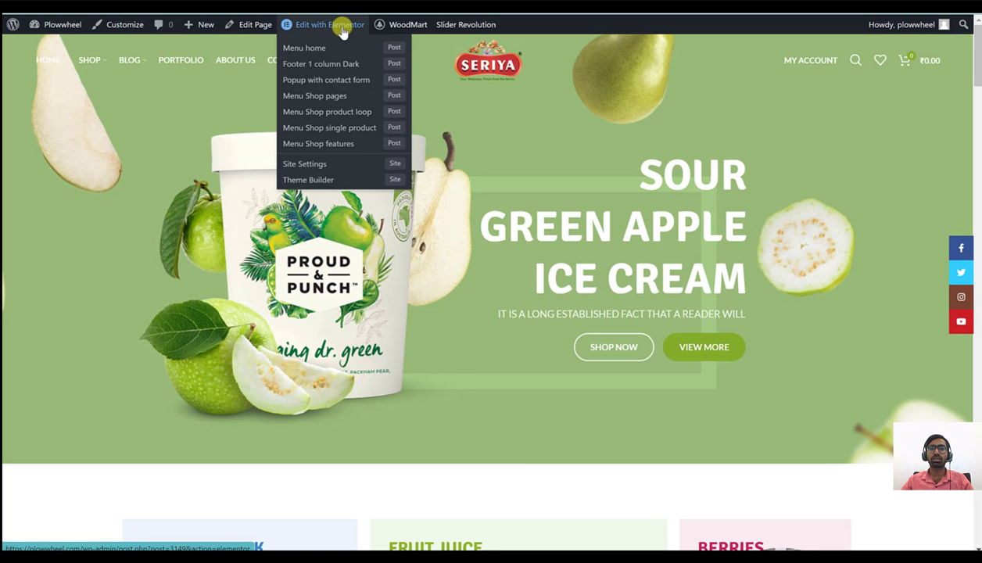
left_click(340, 29)
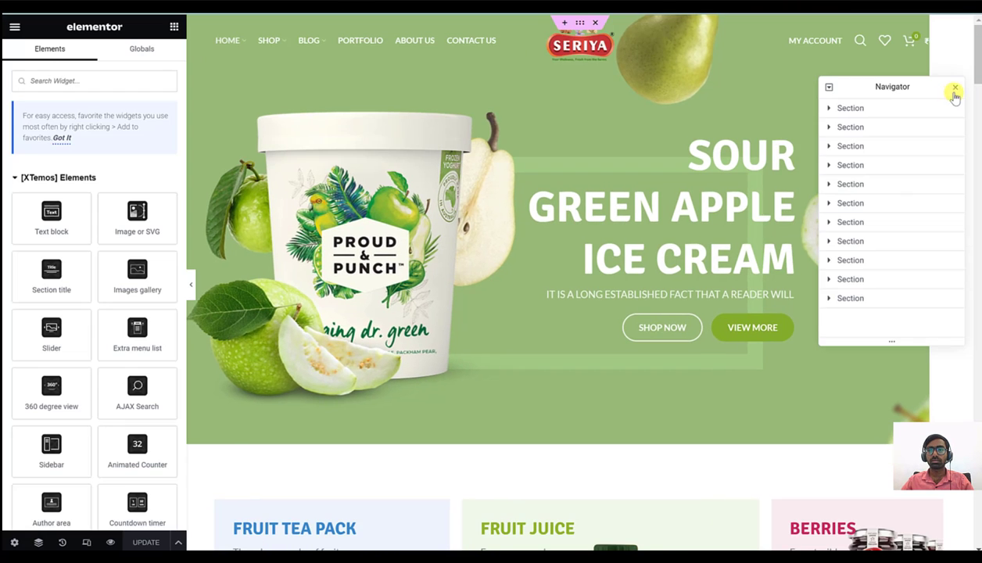
left_click(954, 89)
- Change the title of the home page's Our Products section to "Popular Catergories"
scroll(477, 367, "down", 3)
scroll(659, 339, "down", 10)
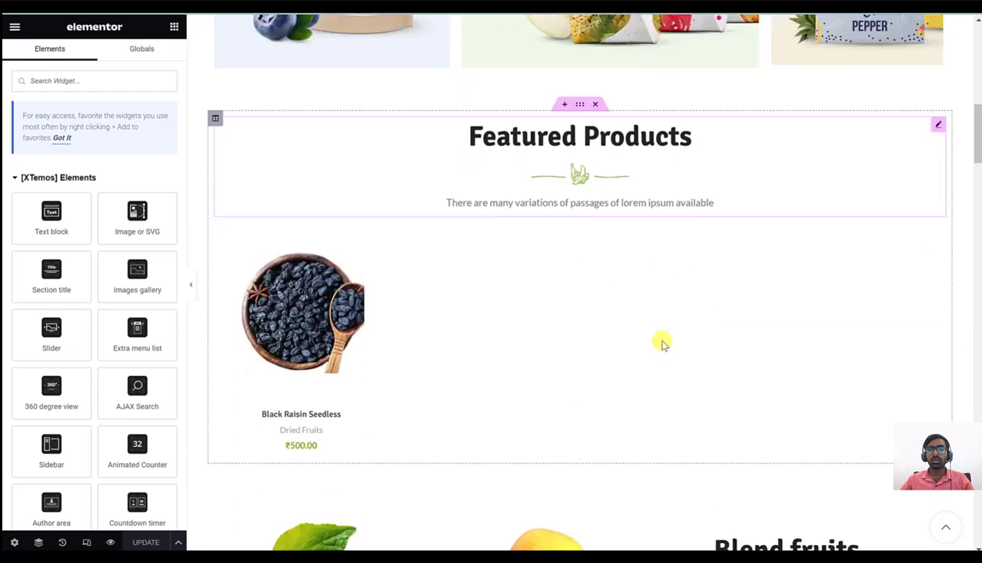
scroll(589, 346, "up", 5)
scroll(578, 405, "down", 8)
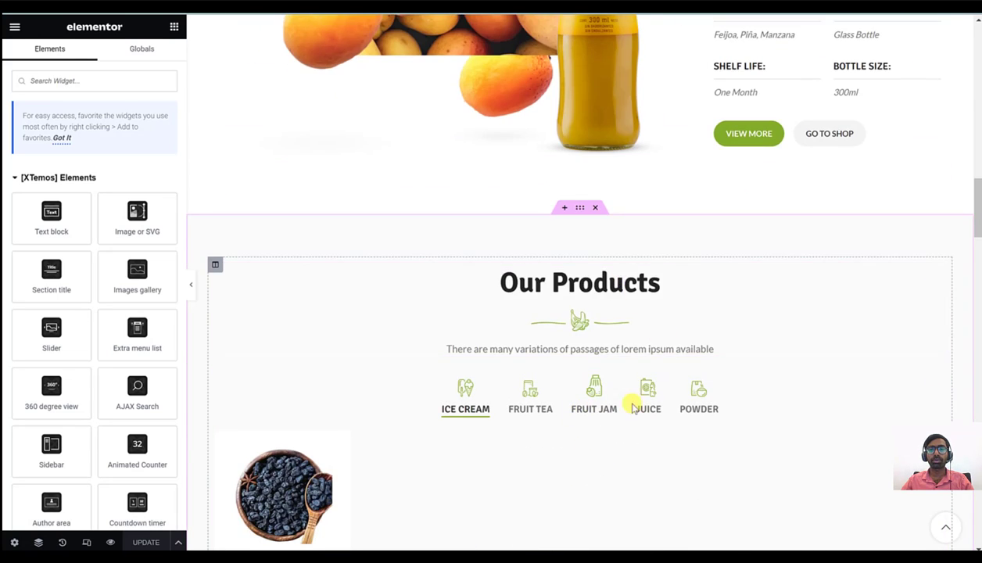
scroll(633, 402, "down", 2)
left_click(603, 166)
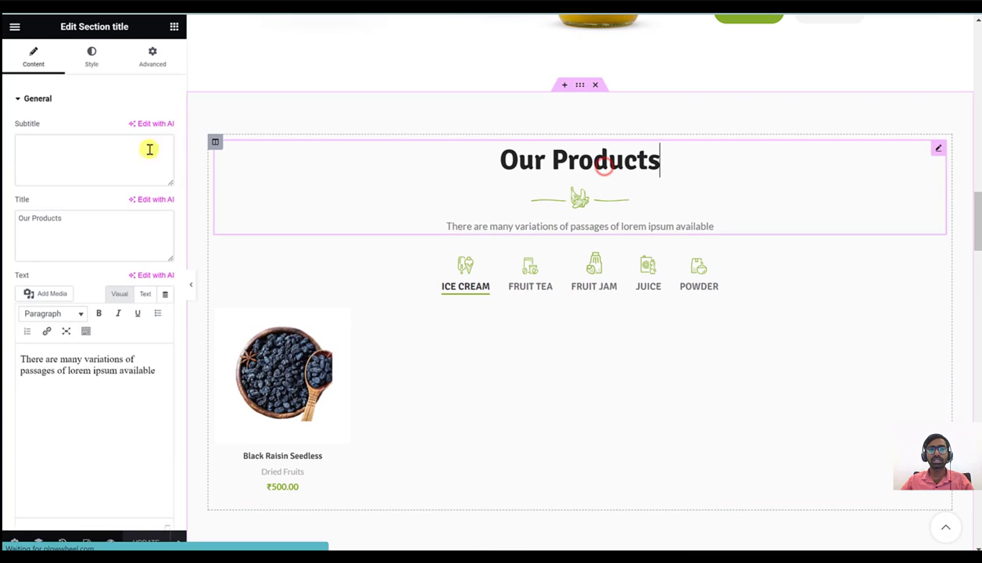
double_click(68, 224)
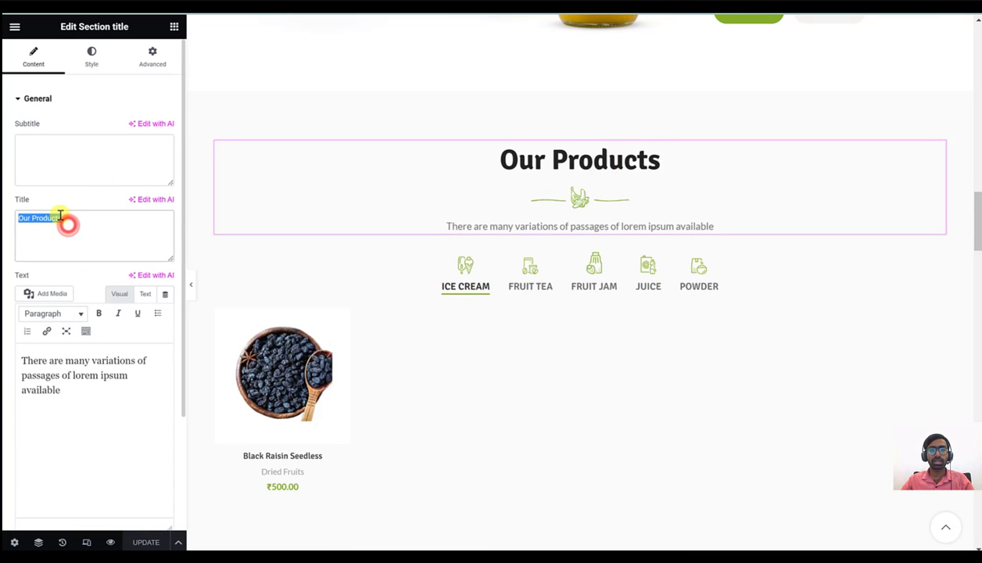
key("Caps_Lock")
type("P")
key("Caps_Lock")
type("op")
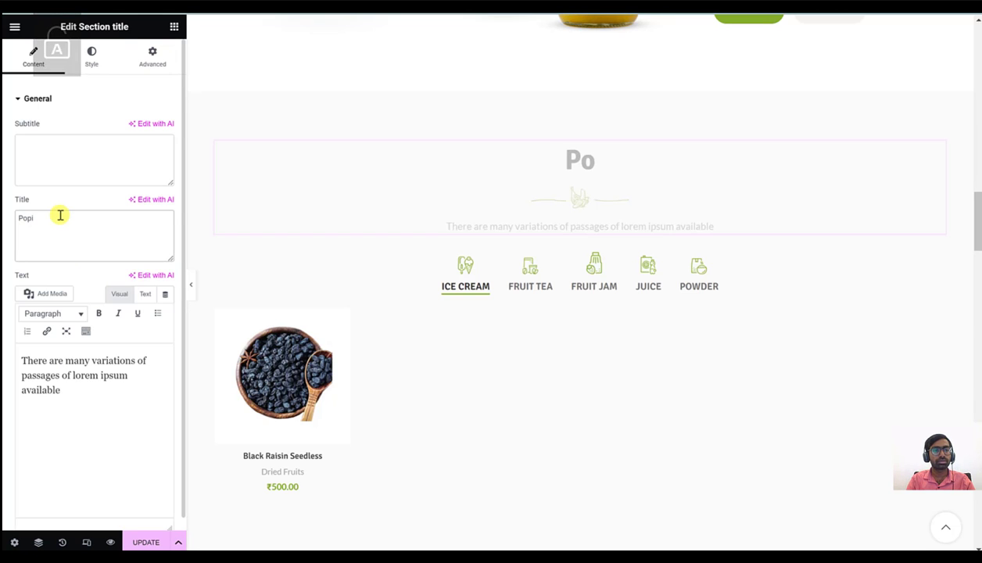
type("ular")
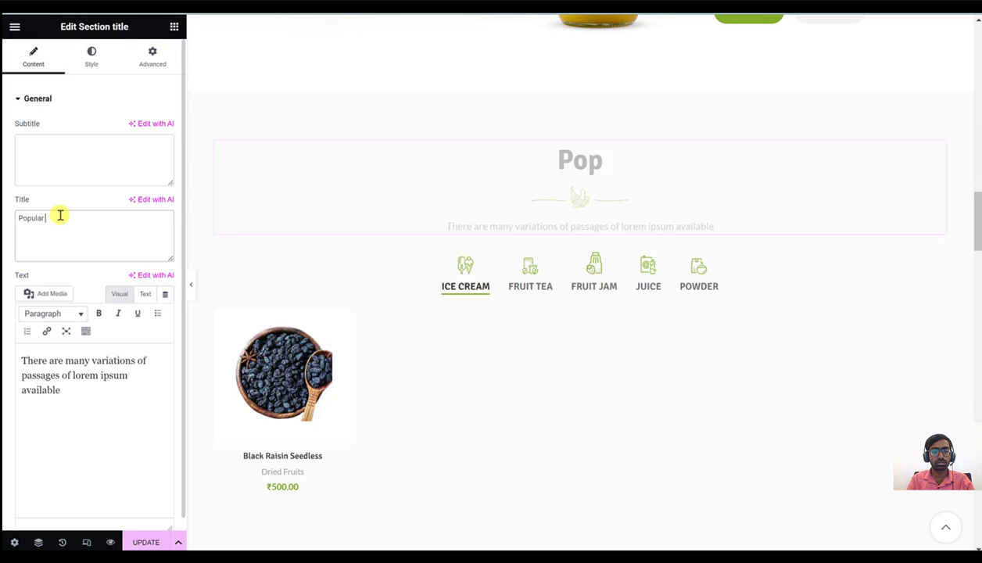
key("Caps_Lock")
type("Catergories")
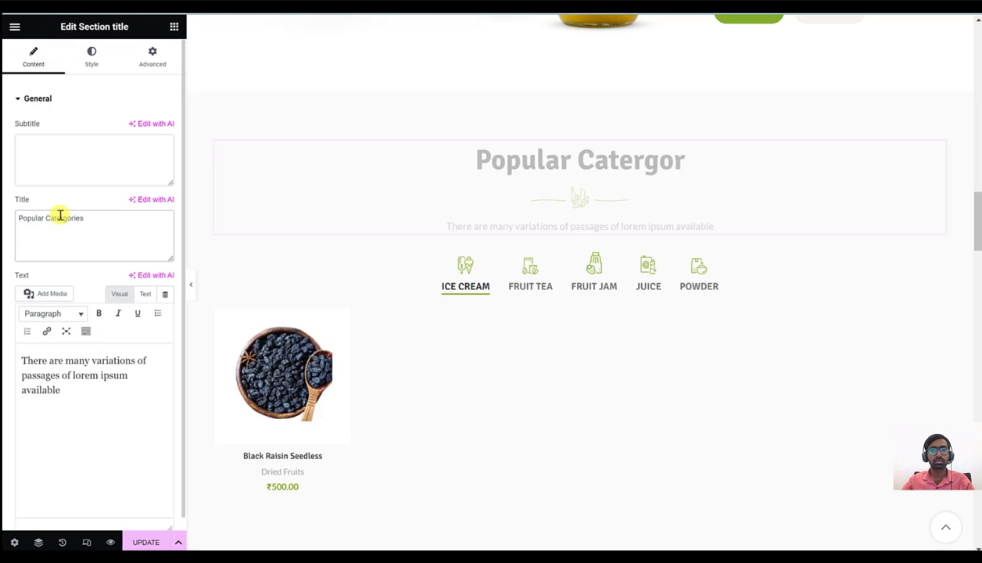
- Replace the image beside the Blend fruits premium drink text with Black-Raisins-Seedless-1.webp from the media library
scroll(409, 411, "down", 5)
scroll(606, 410, "down", 8)
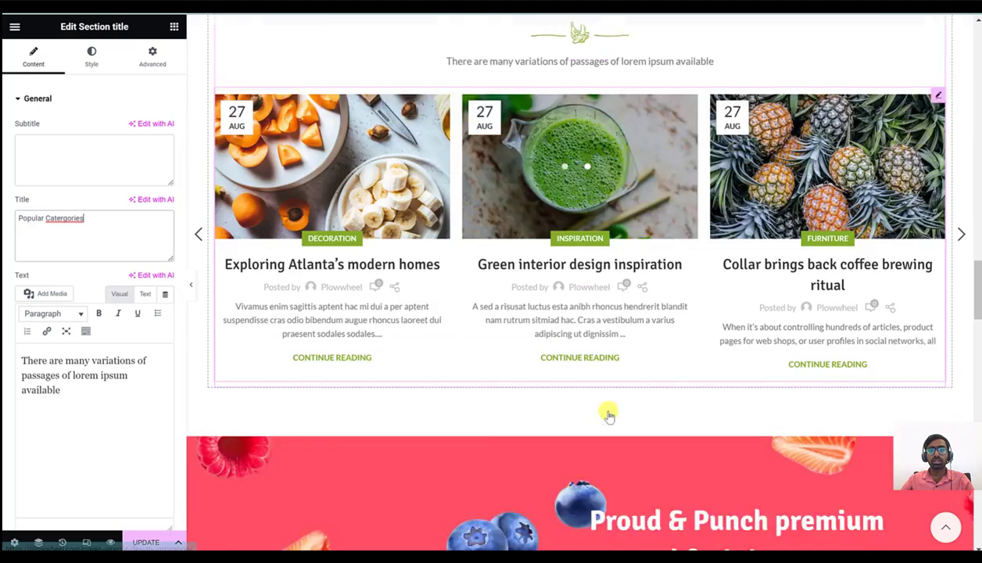
scroll(712, 470, "up", 5)
scroll(718, 405, "down", 3)
scroll(719, 404, "up", 10)
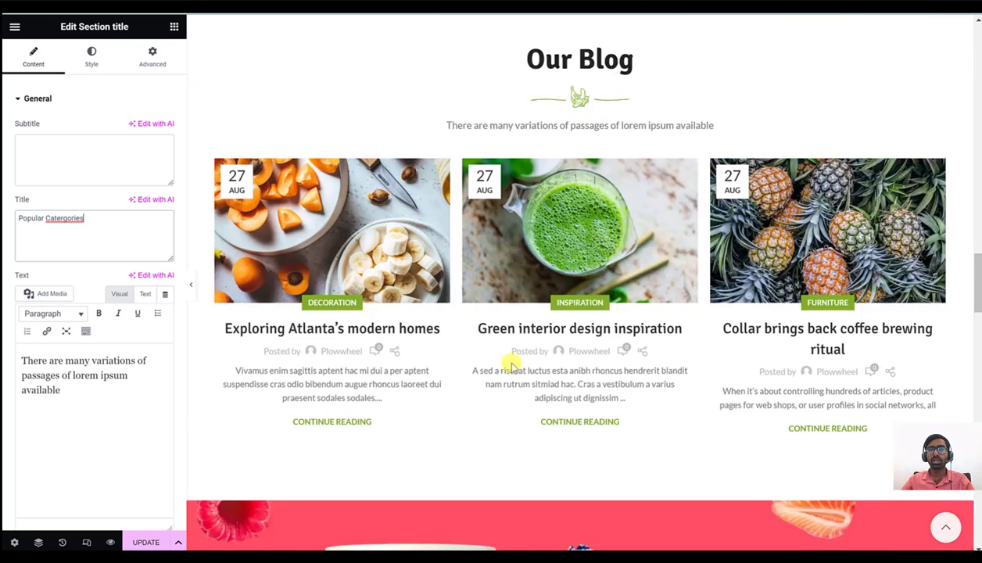
scroll(574, 446, "down", 3)
scroll(558, 466, "down", 2)
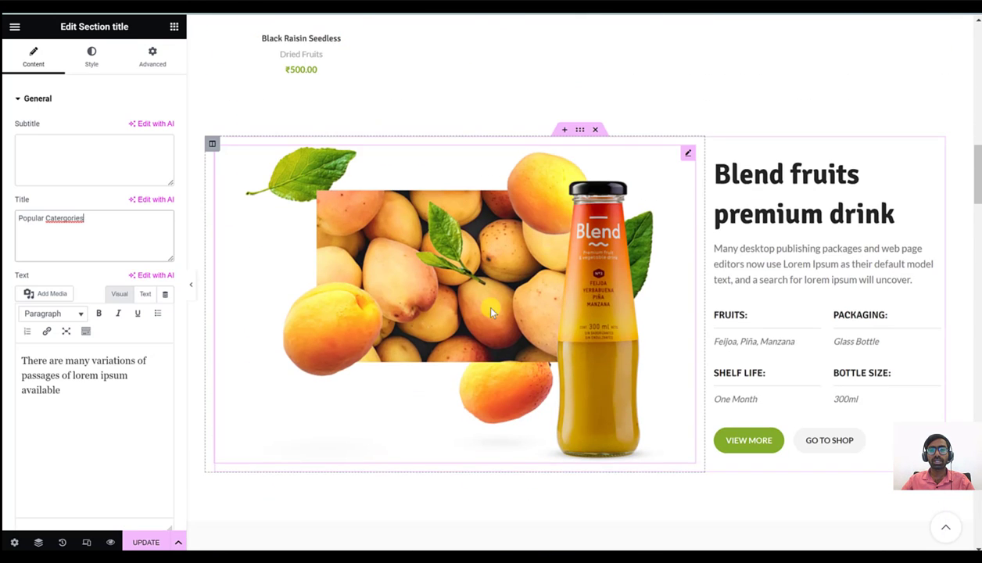
left_click(480, 302)
left_click(164, 150)
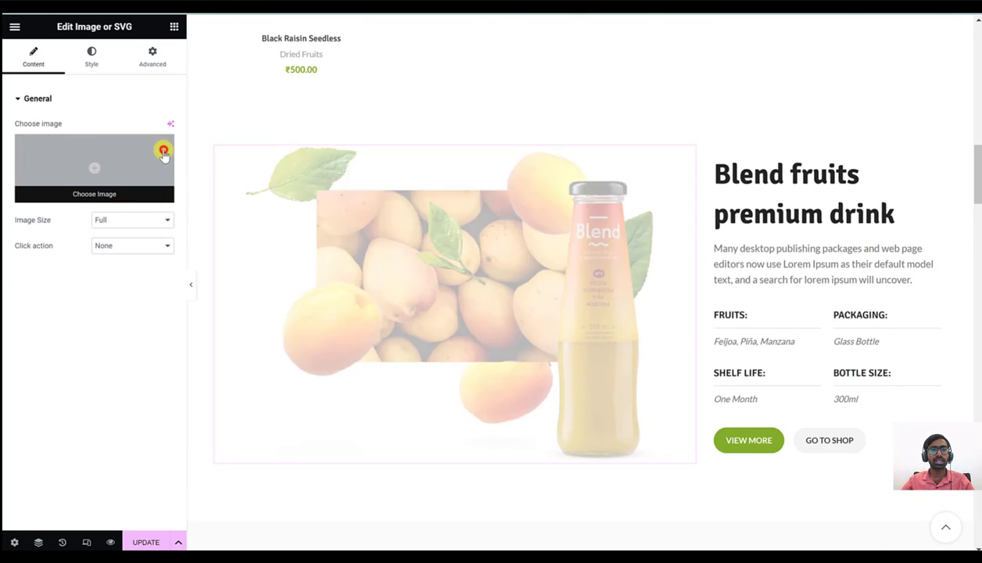
left_click(138, 173)
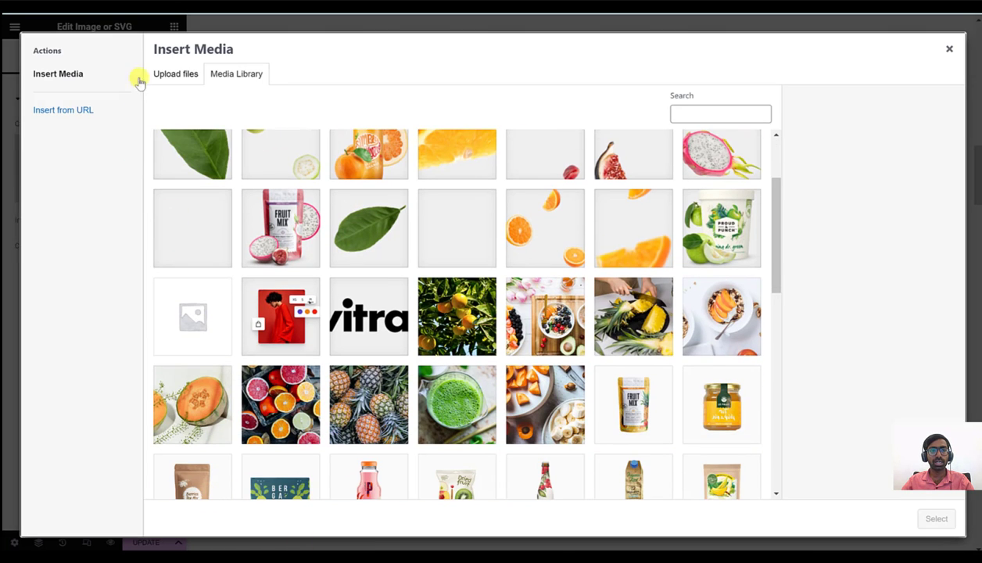
left_click(175, 74)
left_click(225, 79)
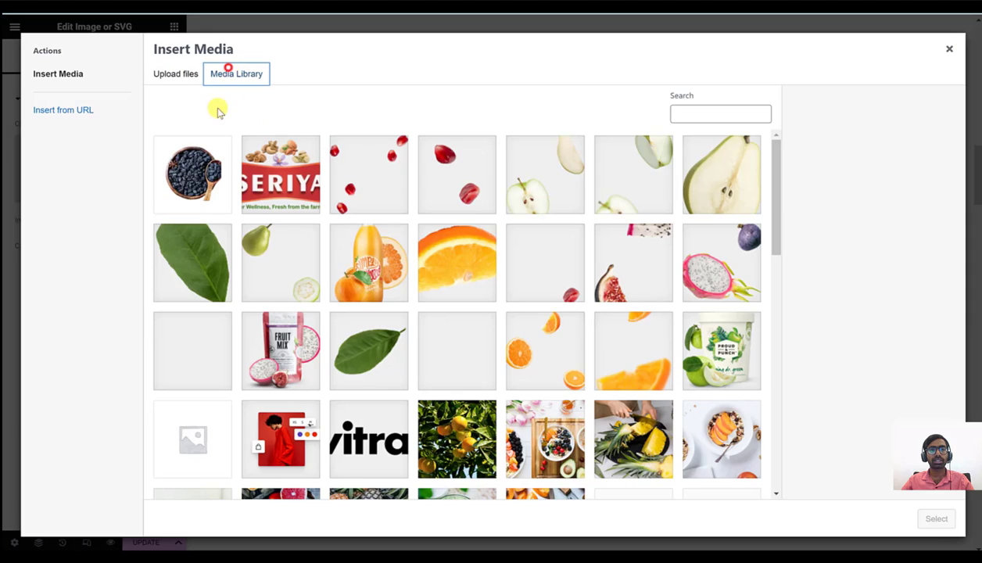
left_click(211, 172)
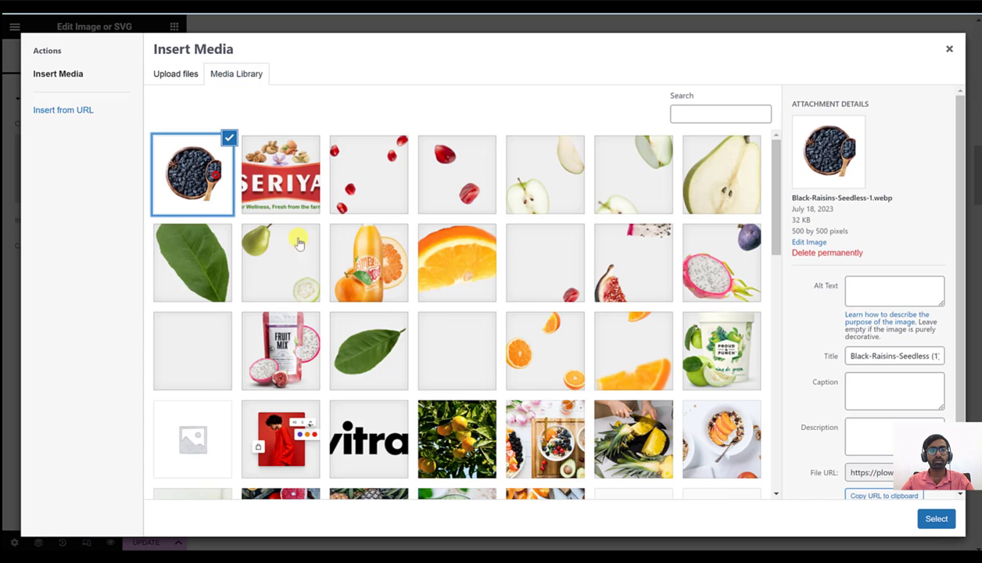
left_click(935, 519)
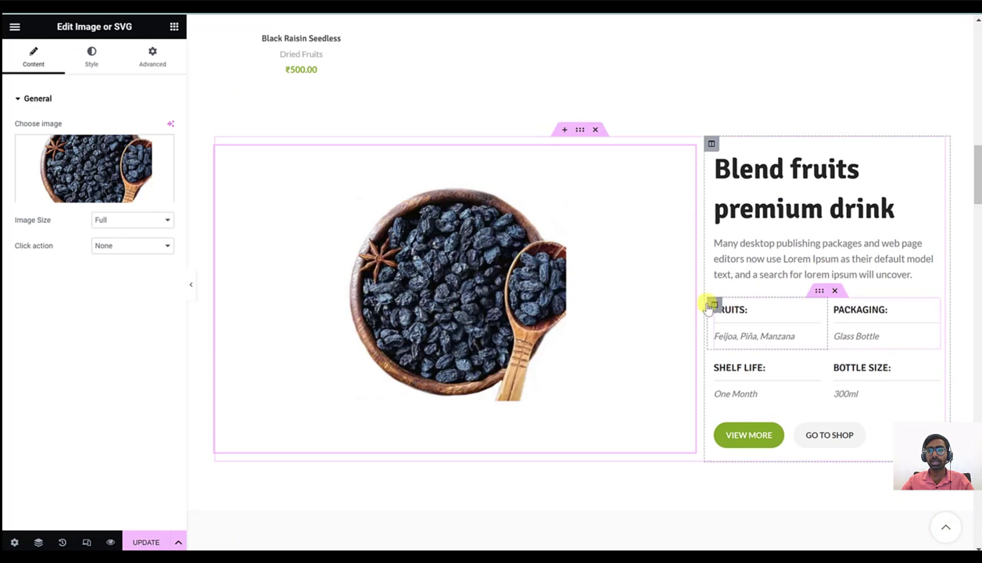
- Narrow the raisin image's column beside the Blend fruits premium drink text, save the change and look over the home page
left_click_drag(695, 287, 536, 294)
left_click_drag(705, 277, 549, 281)
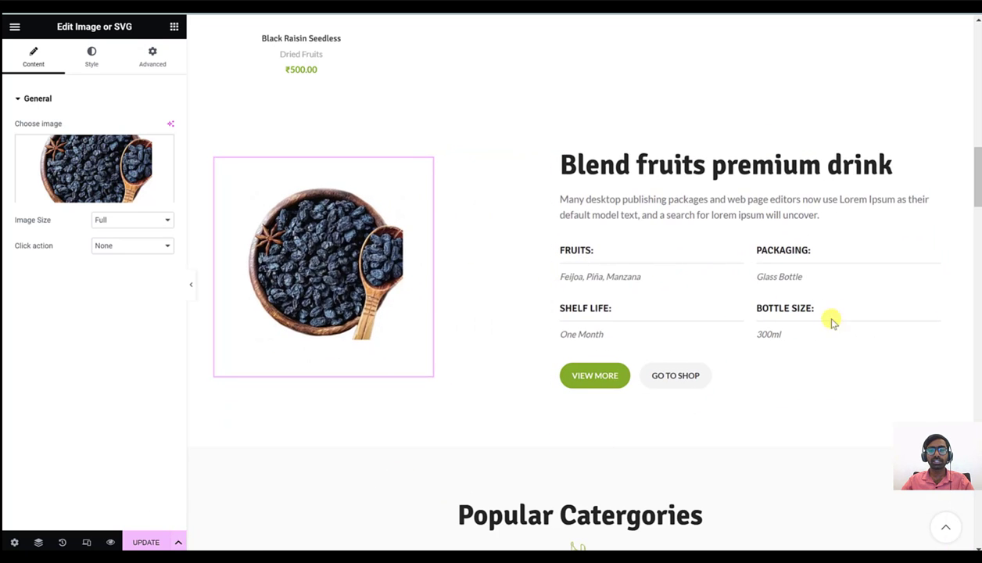
scroll(808, 297, "up", 15)
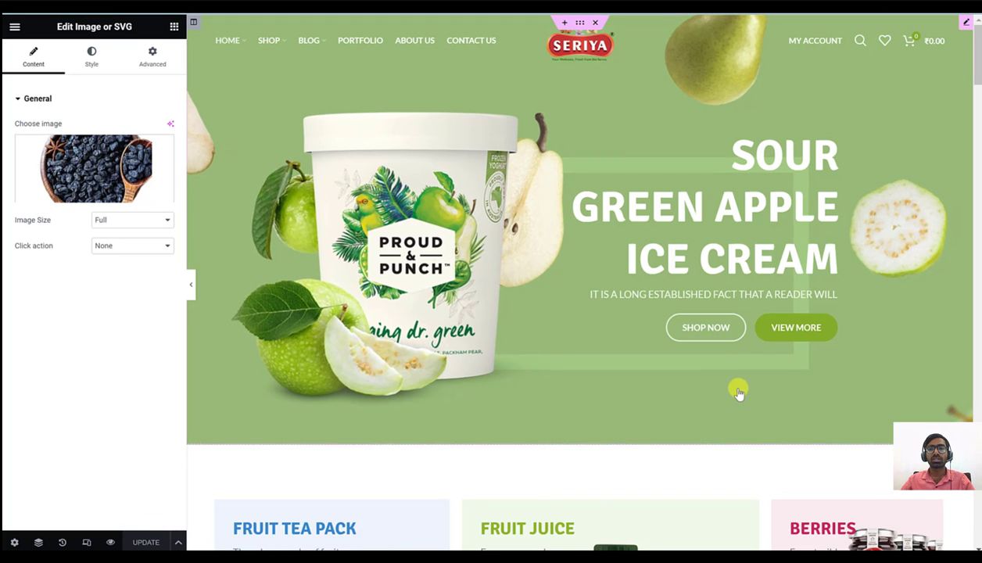
scroll(751, 368, "down", 4)
scroll(751, 379, "down", 5)
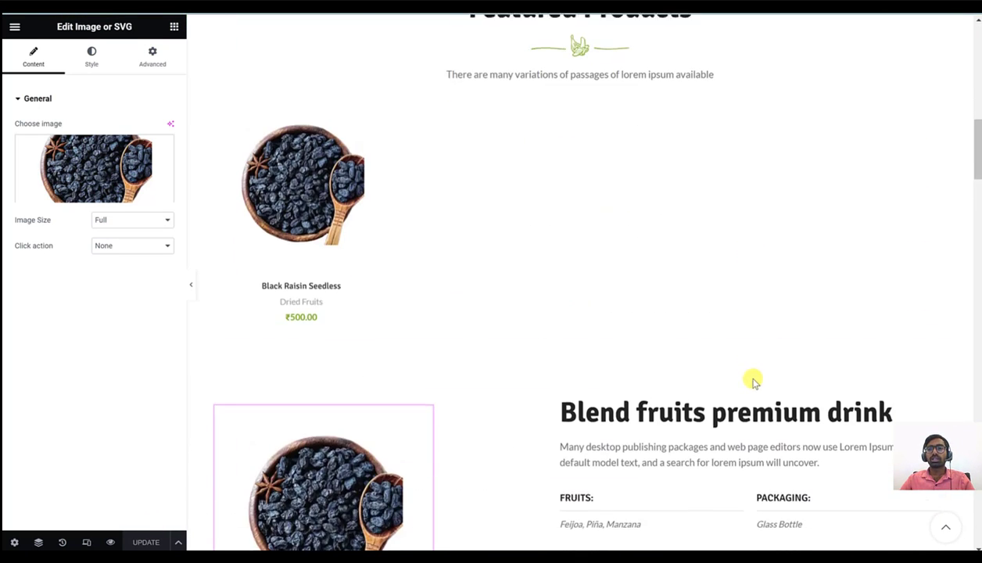
scroll(753, 378, "up", 10)
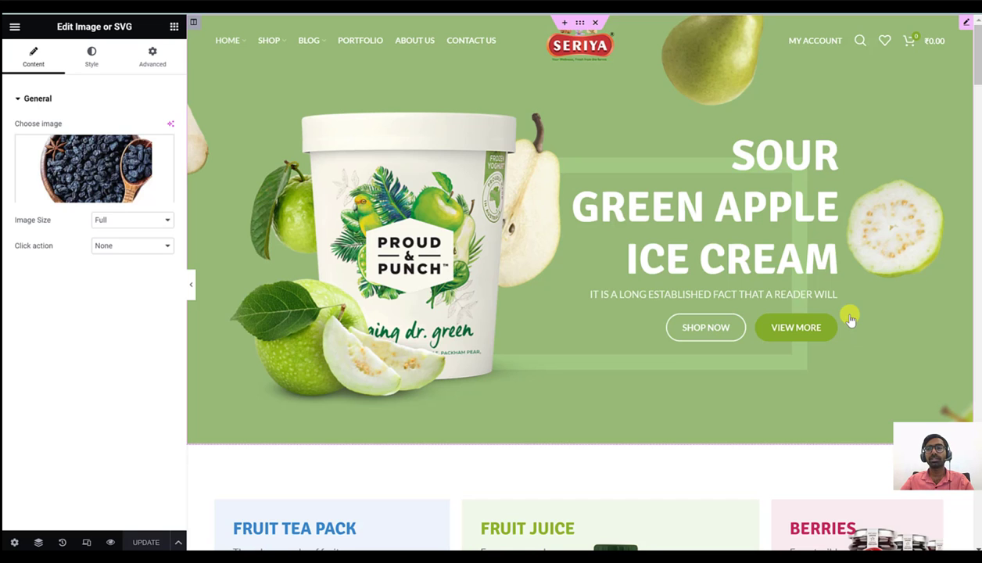
scroll(876, 377, "down", 15)
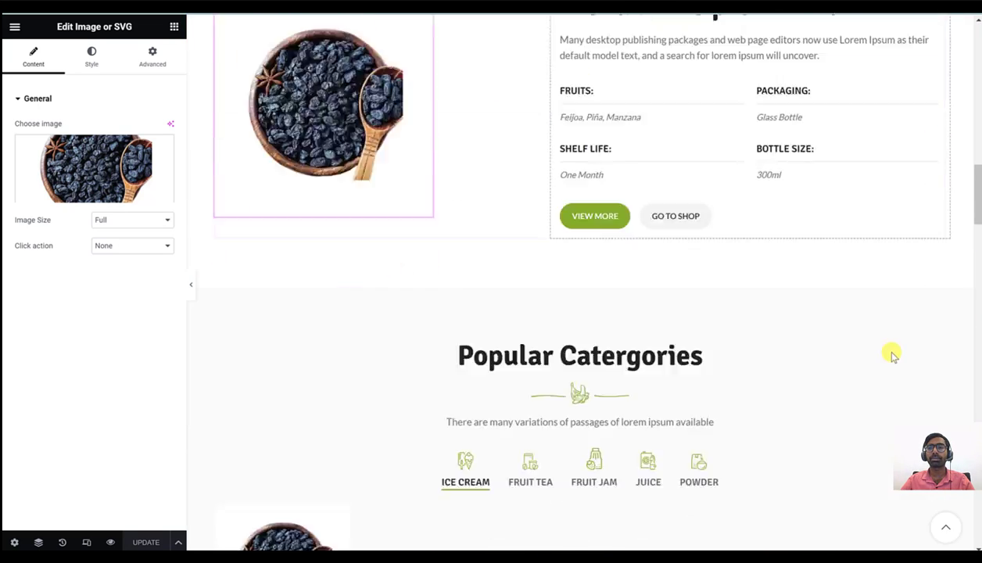
- Review the remaining home page sections in Elementor and the guide's Step 4 customization list
scroll(894, 359, "down", 15)
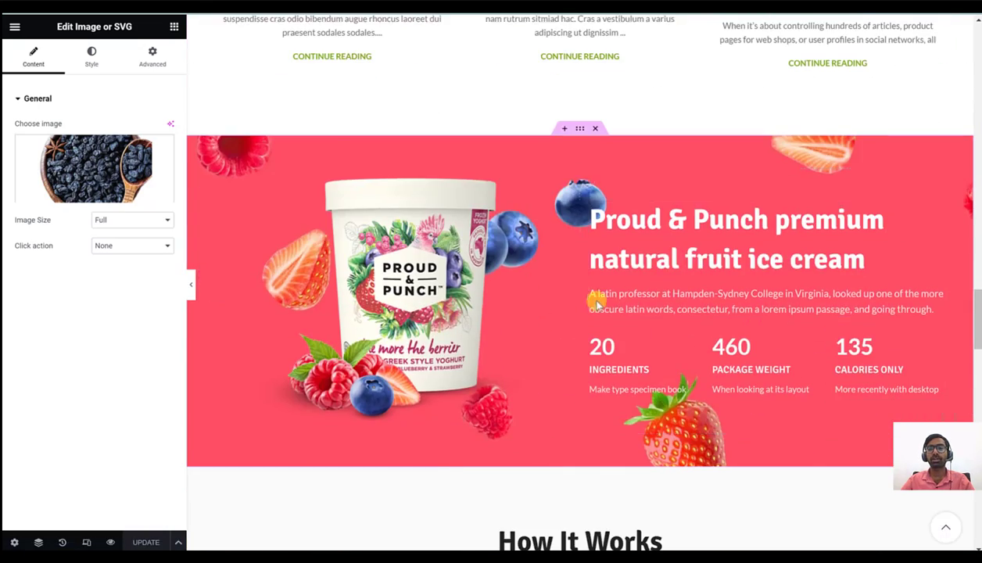
scroll(625, 336, "down", 10)
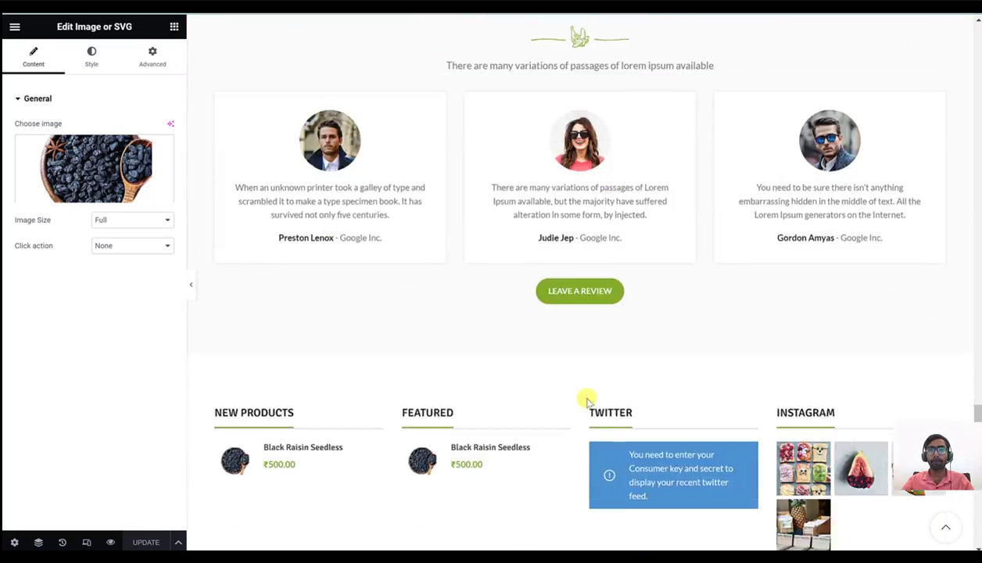
scroll(594, 356, "up", 20)
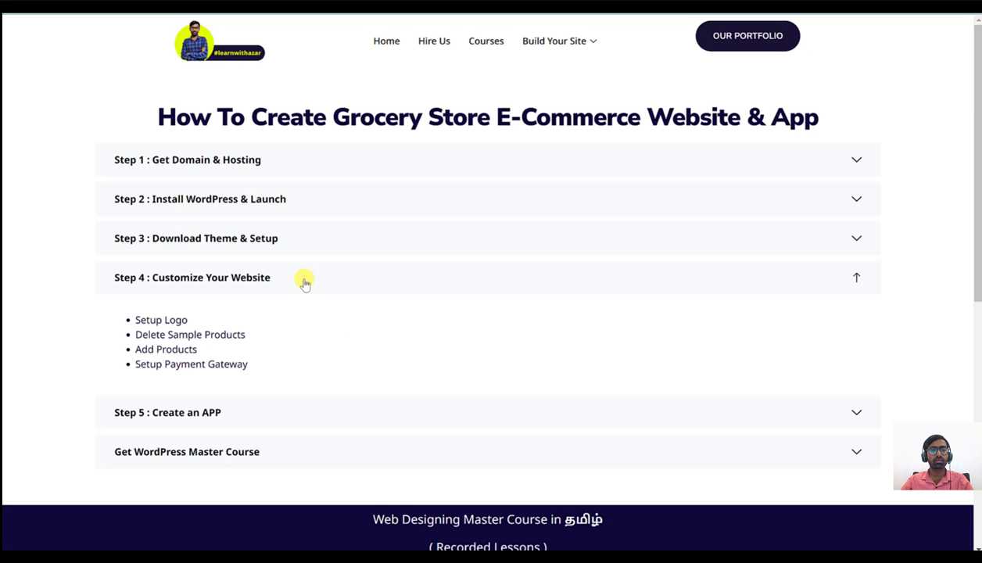
left_click(305, 282)
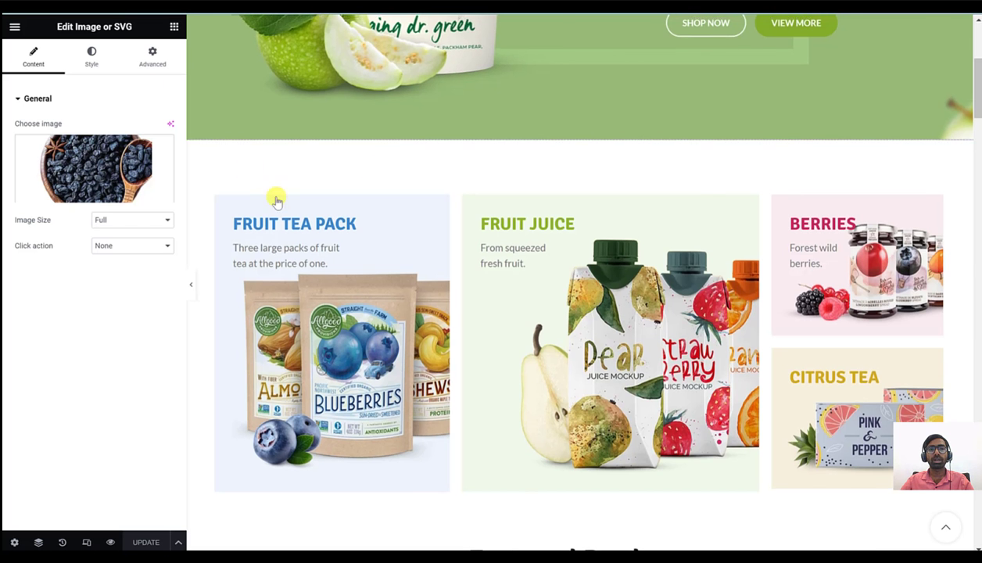
scroll(275, 201, "up", 5)
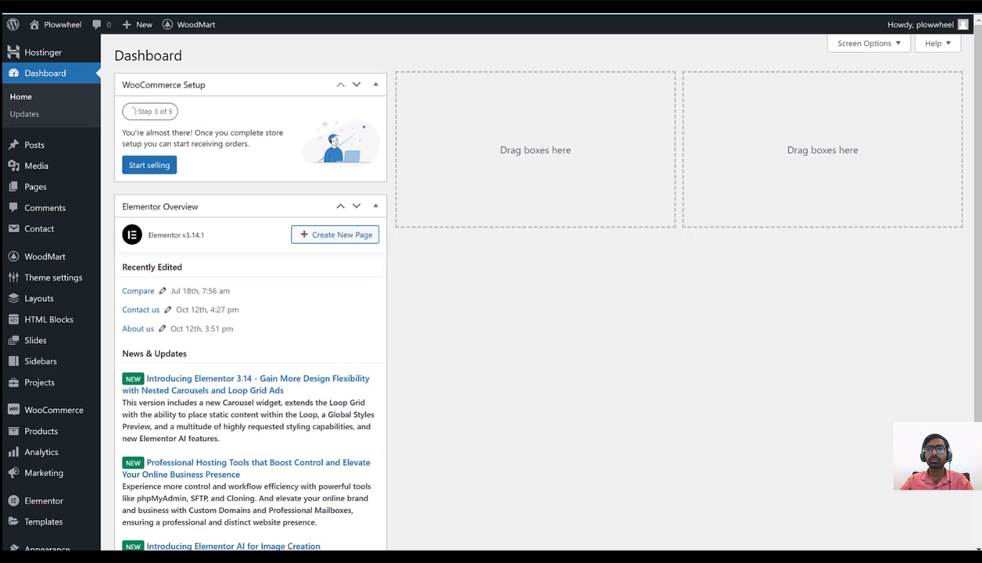
- Open the live storefront from the WordPress dashboard in a new tab and look over its home page
right_click(58, 44)
left_click(92, 47)
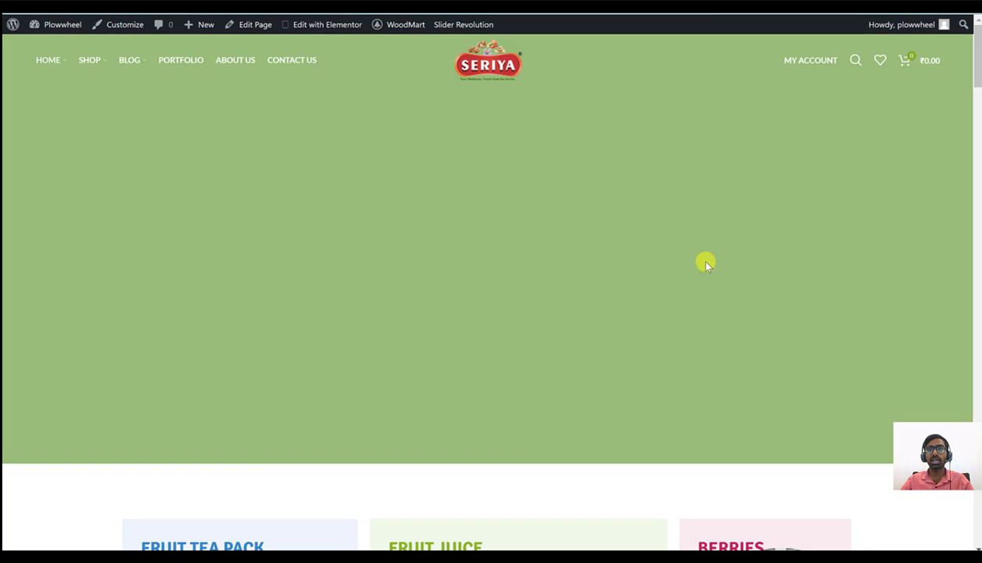
scroll(691, 281, "down", 3)
scroll(677, 303, "down", 8)
scroll(687, 335, "up", 12)
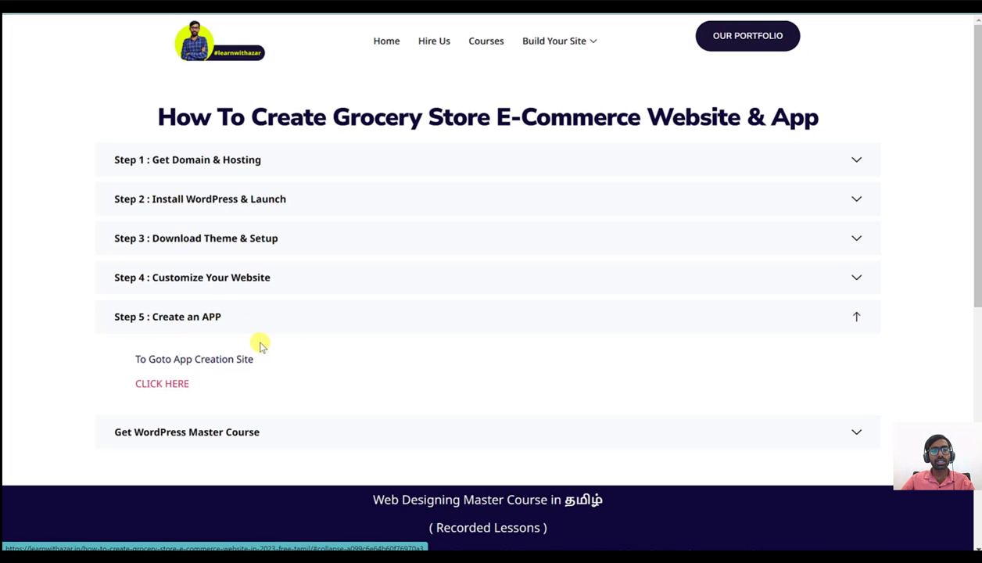
left_click(179, 383)
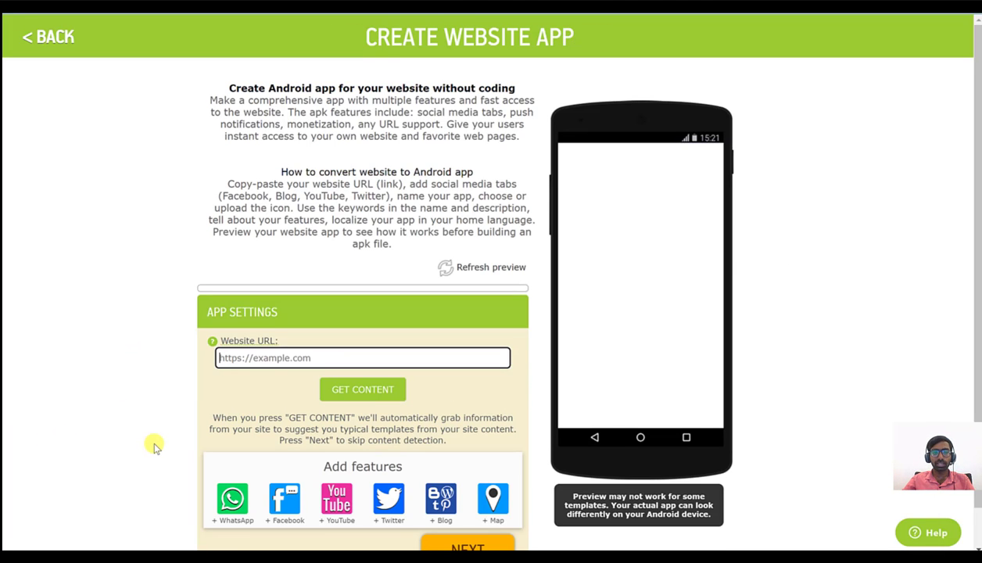
type("https://seriyadryfruits.com/")
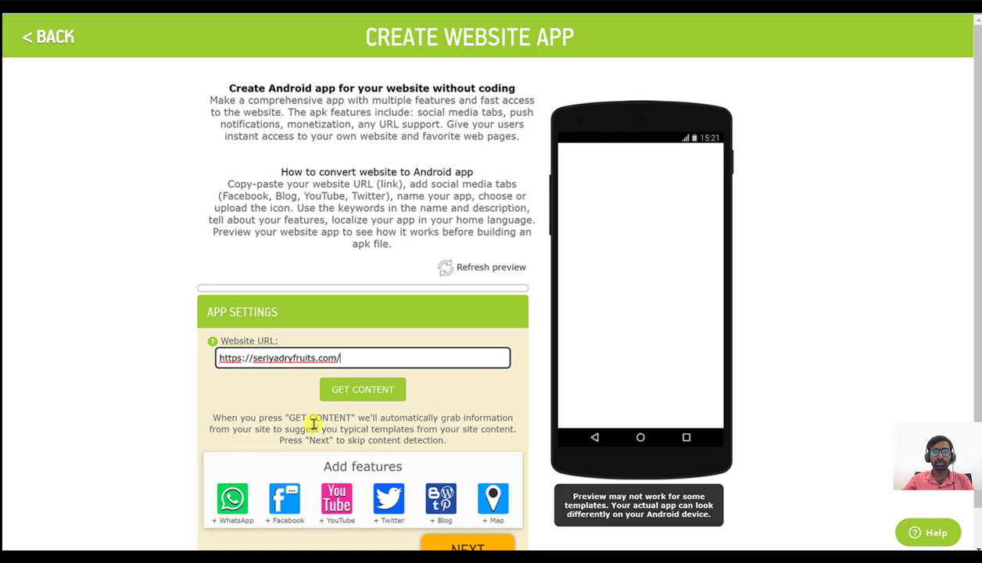
left_click(364, 388)
scroll(375, 422, "down", 2)
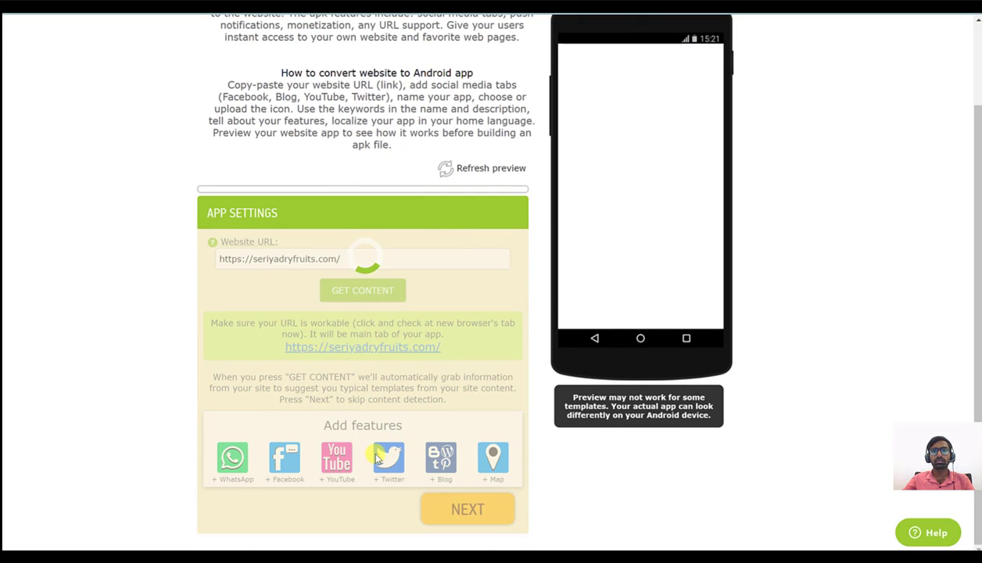
- Accept the app settings with the WordPress blog feature, Ads and In-App Purchases monetization, and the app name seriyadryfruits
scroll(376, 457, "down", 4)
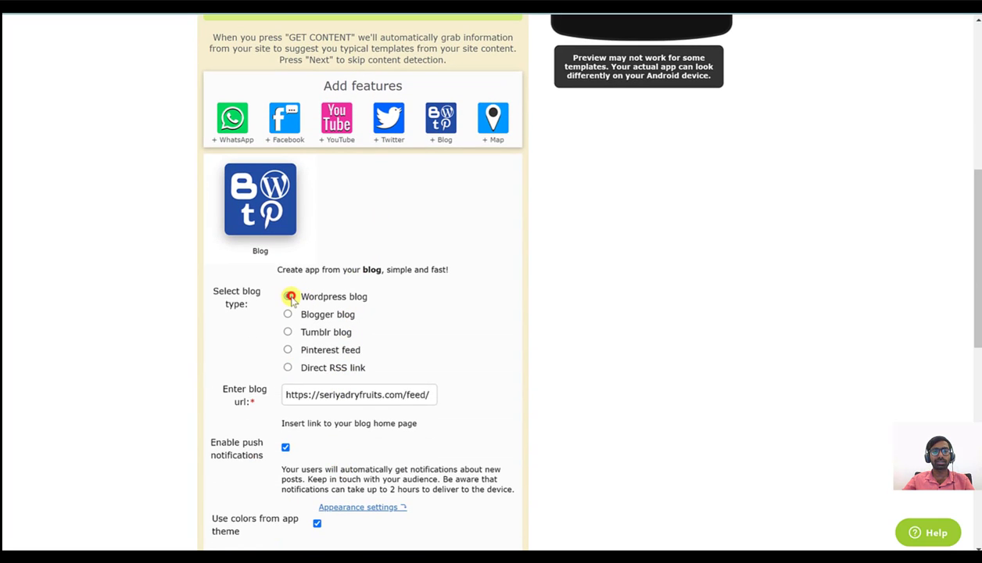
scroll(387, 503, "down", 7)
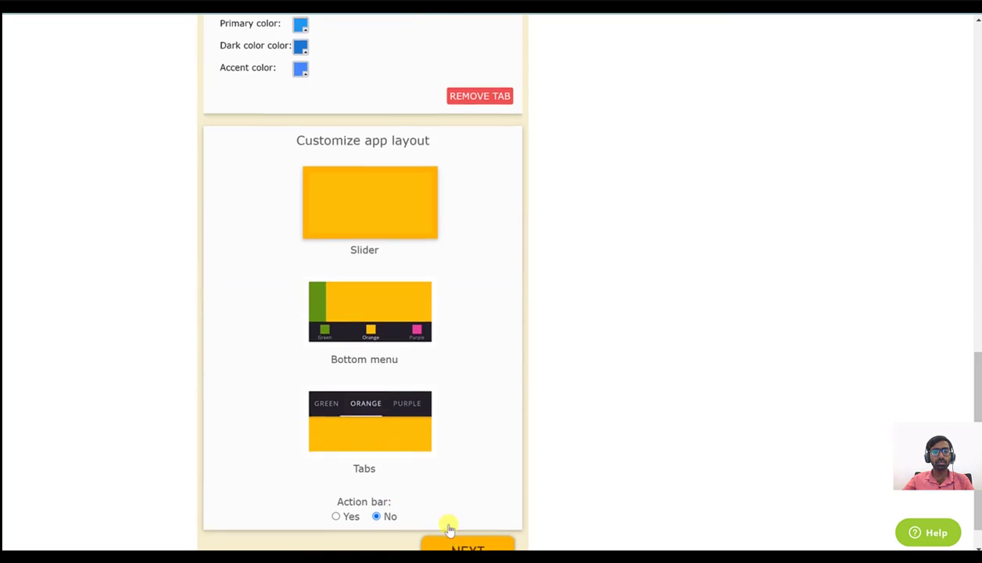
scroll(446, 524, "down", 1)
left_click(475, 513)
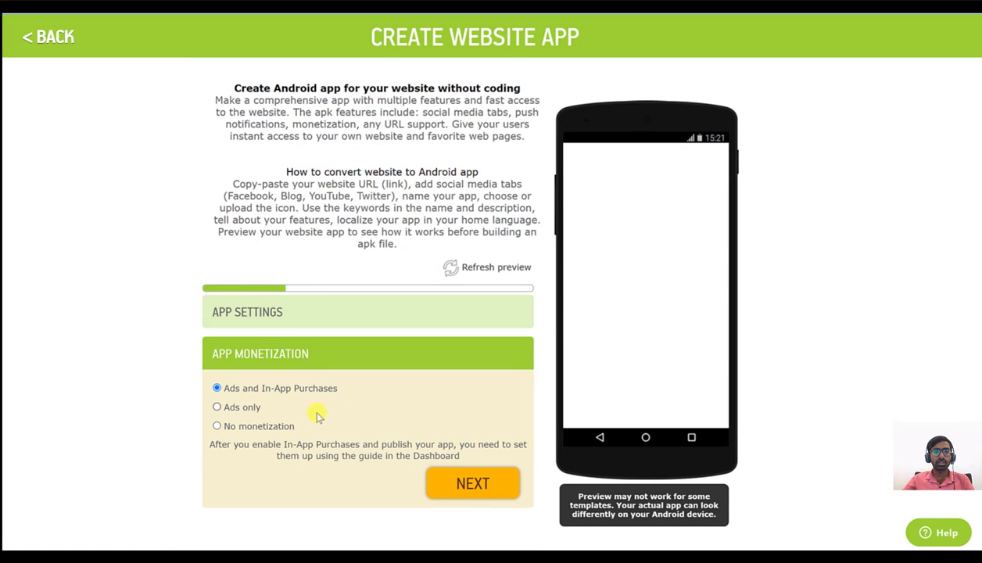
left_click(479, 484)
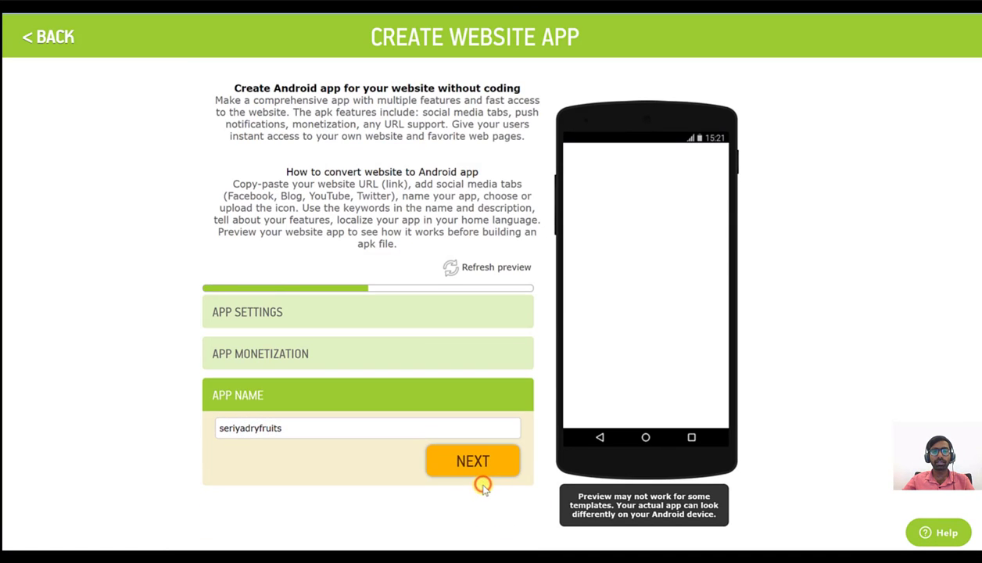
left_click(479, 461)
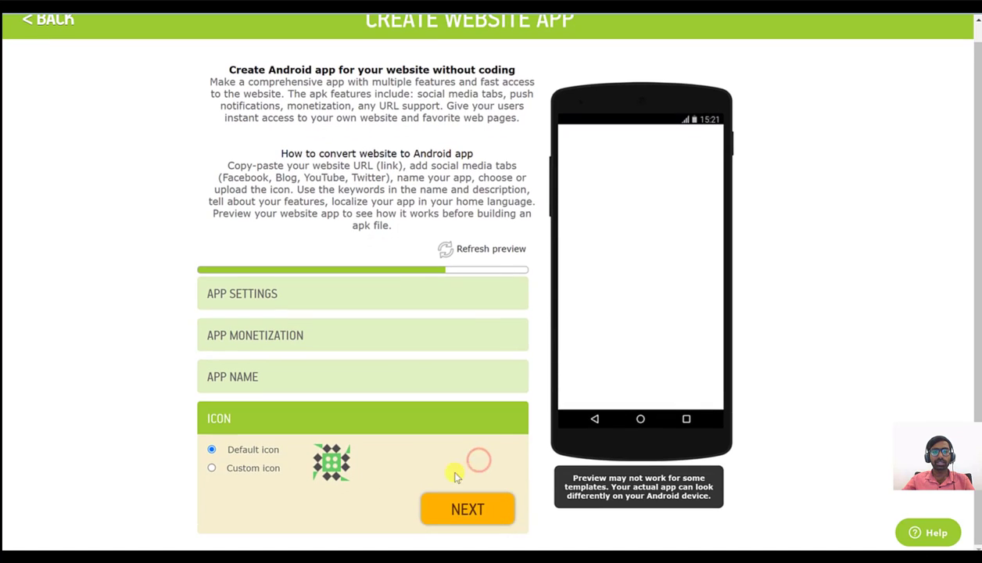
- Set a custom app icon from the Seriya_logo (1) file, cropped to a square around the logo's centre
left_click(212, 469)
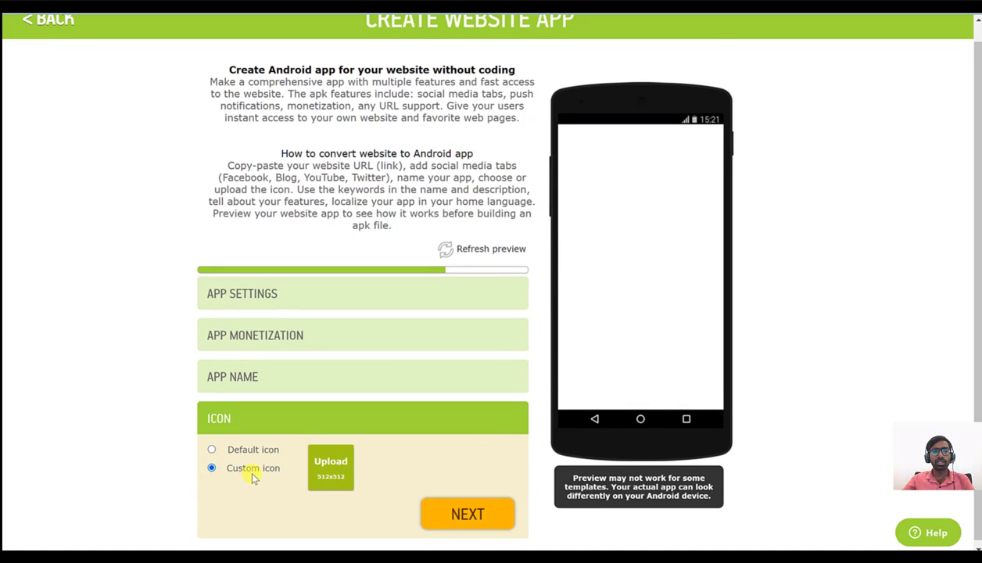
left_click(341, 467)
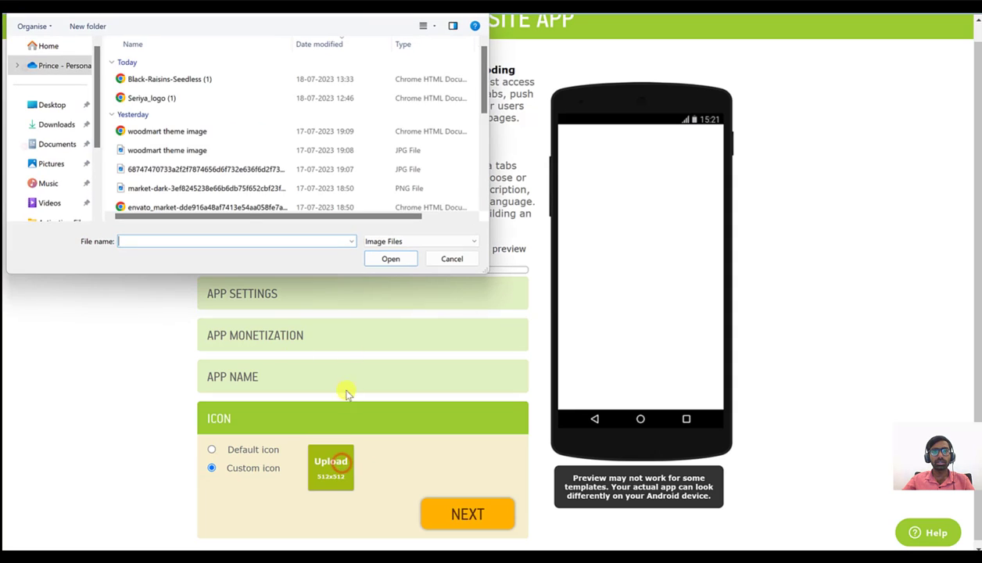
left_click(149, 99)
left_click(390, 261)
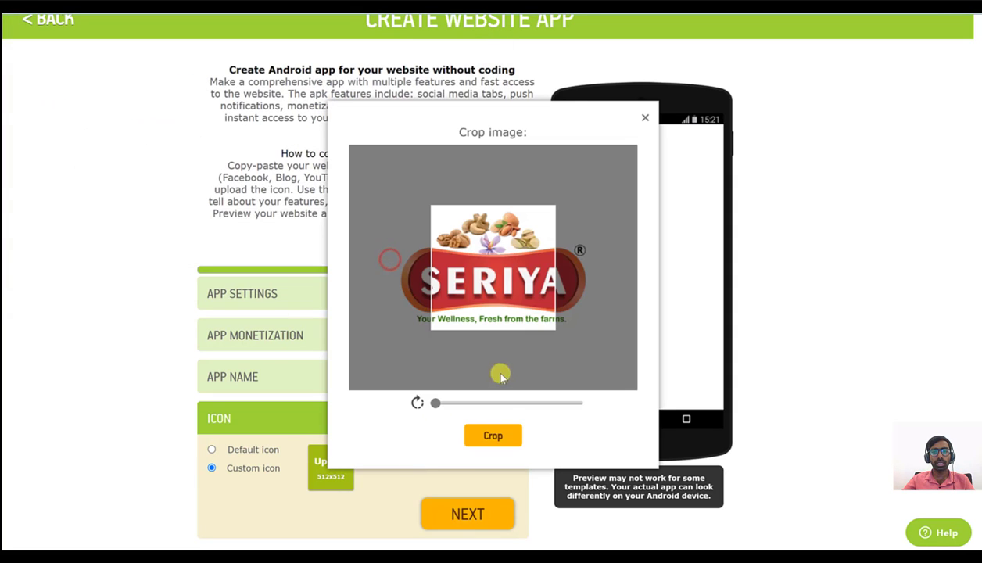
left_click_drag(488, 297, 492, 297)
left_click(492, 435)
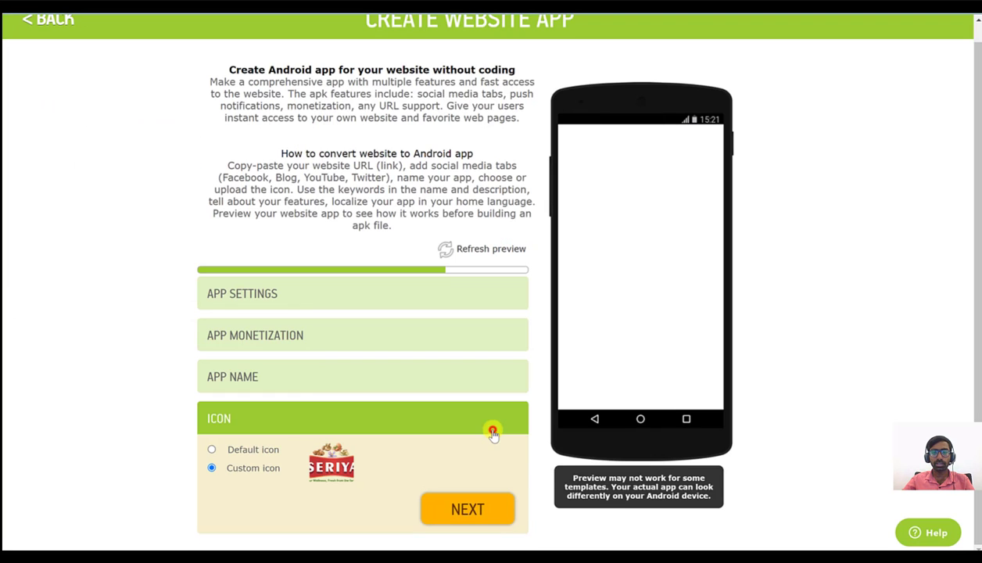
left_click(458, 504)
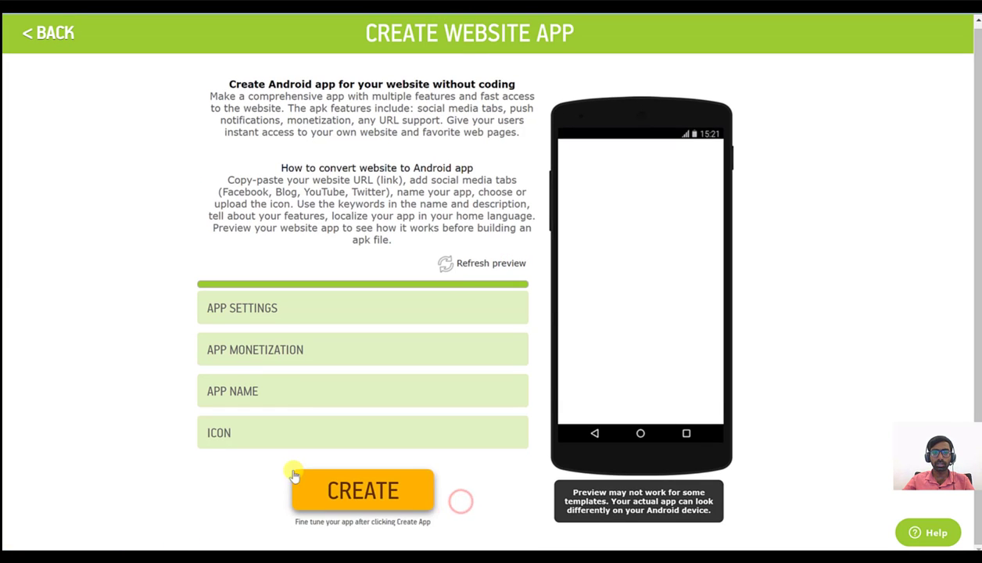
- Create the app and sign up to AppsGeyser with the business Google account
left_click(358, 493)
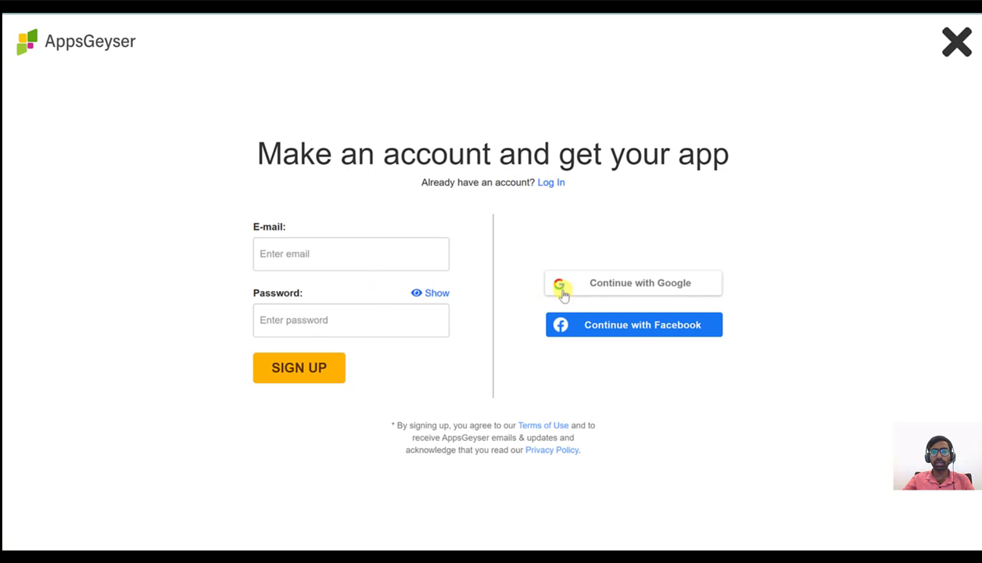
left_click(640, 284)
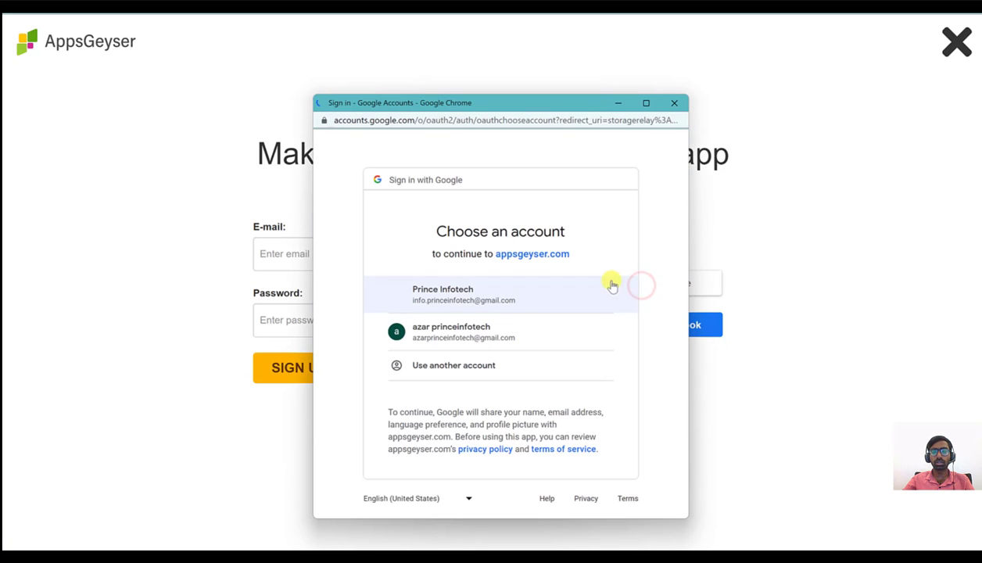
left_click(491, 299)
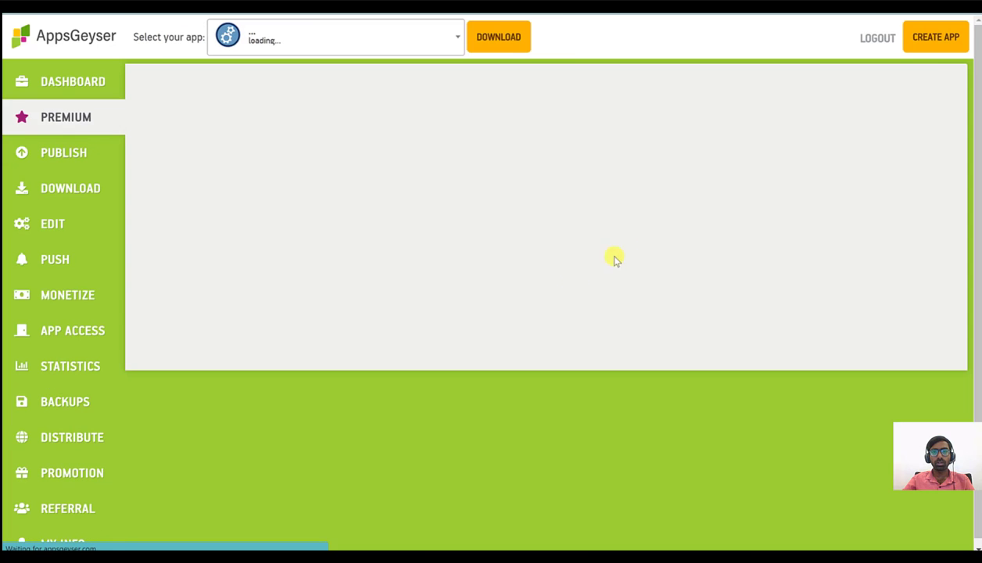
- Look through the AppsGeyser premium plans and open the download page of the seriyadryfruits app
scroll(762, 287, "down", 3)
scroll(664, 365, "down", 5)
scroll(665, 365, "up", 9)
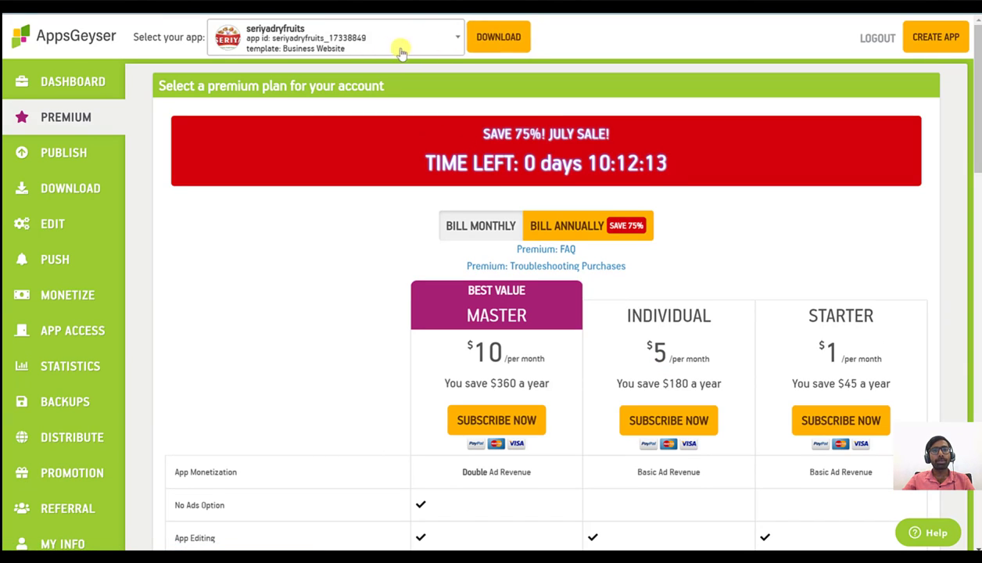
left_click(492, 39)
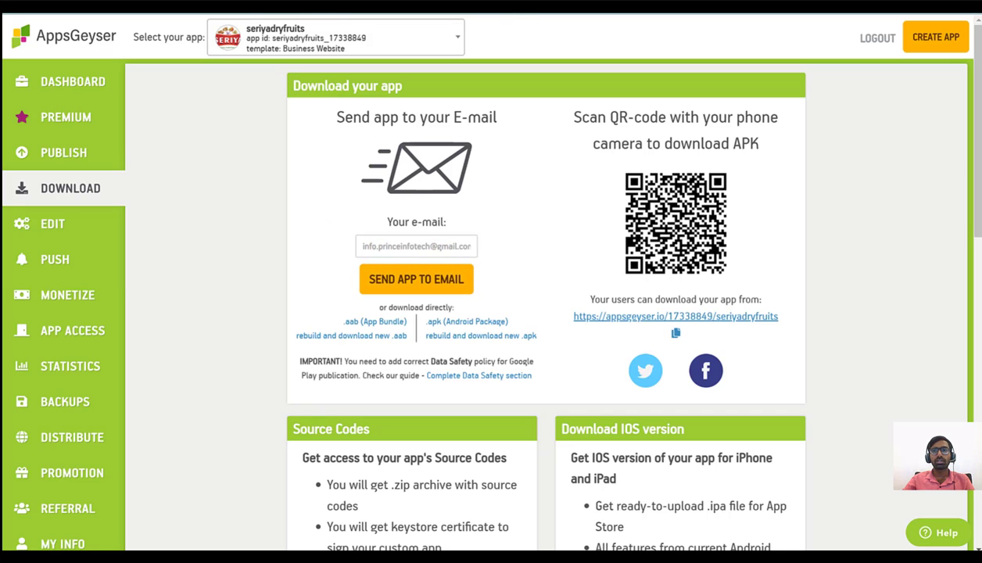
- Open the AppsGeyser download e-mail for seriyadryfruits in Gmail and download the app's APK file
key("ctrl+t")
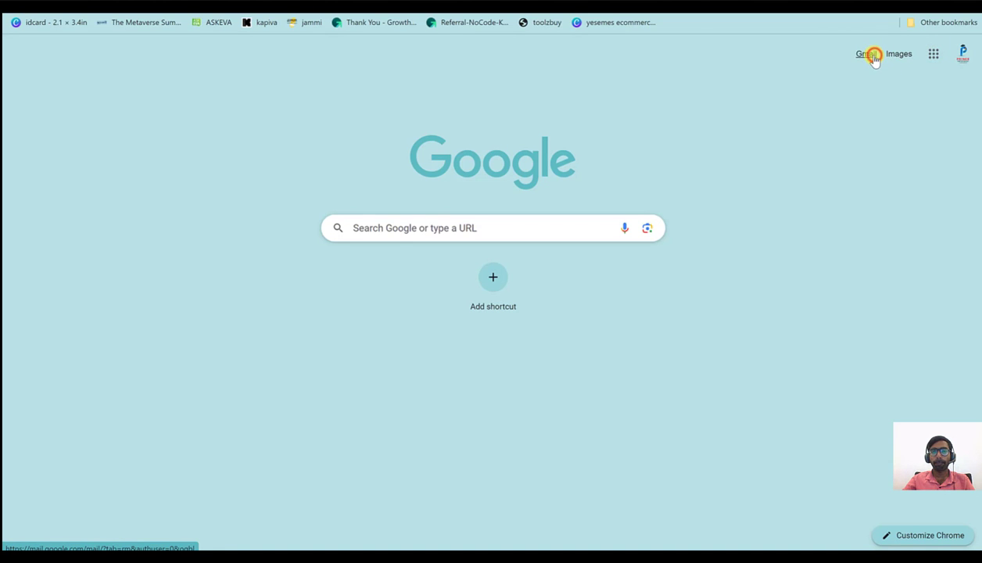
left_click(872, 55)
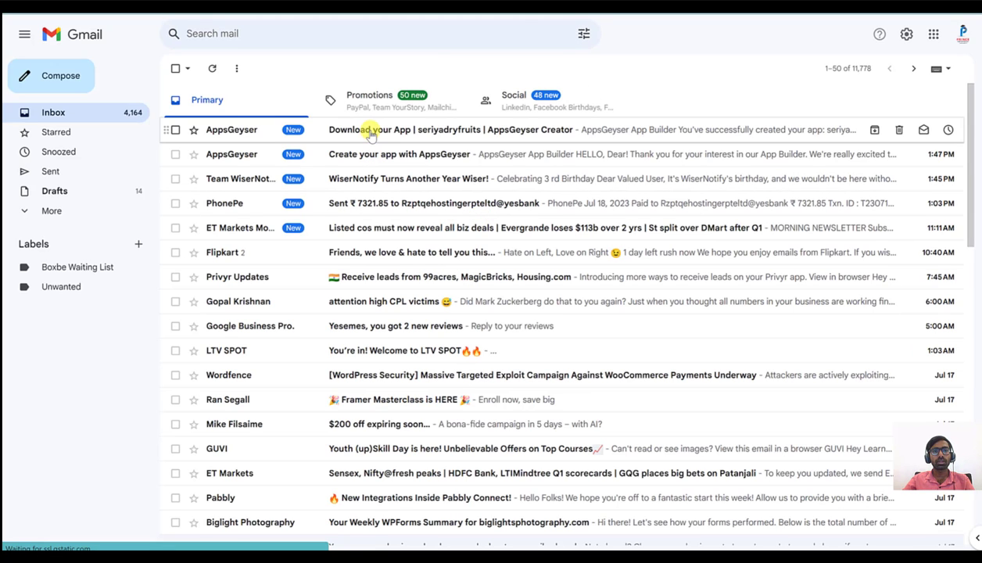
left_click(370, 131)
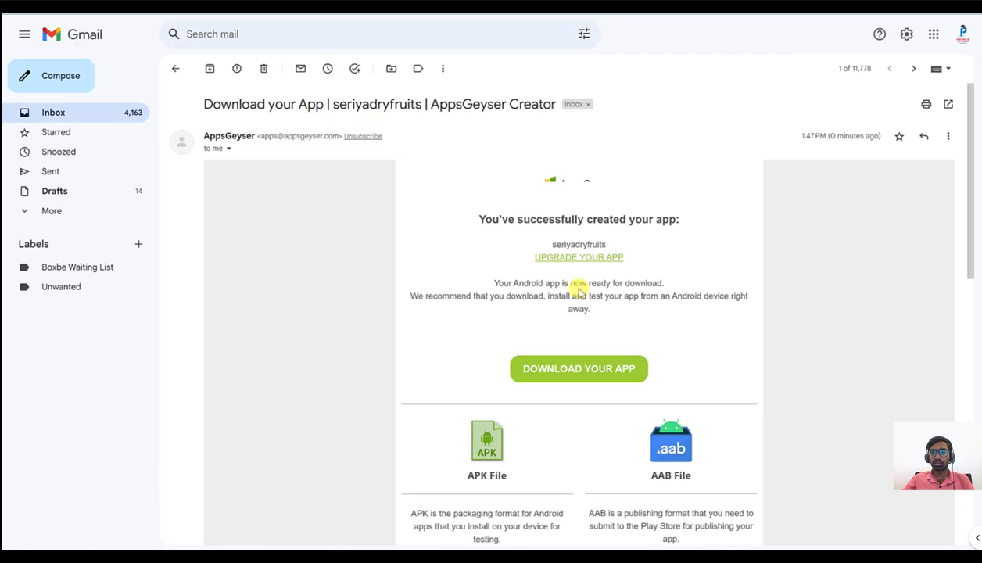
scroll(536, 295, "down", 3)
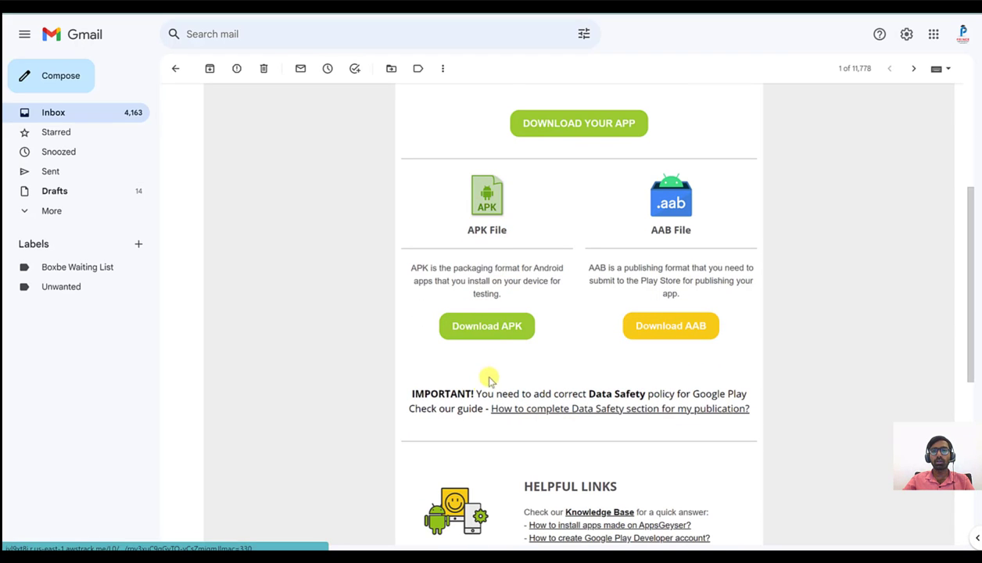
left_click(494, 328)
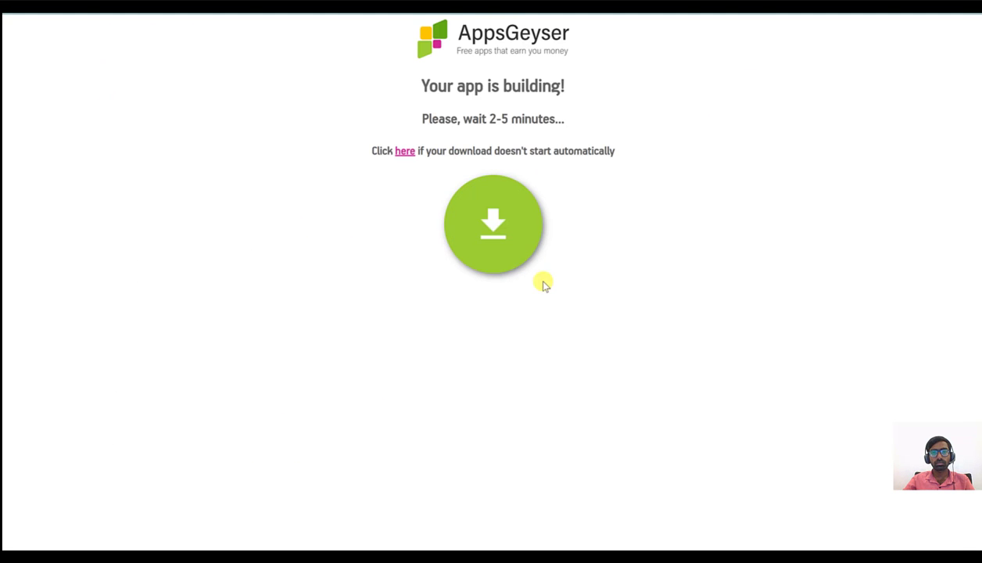
left_click(458, 220)
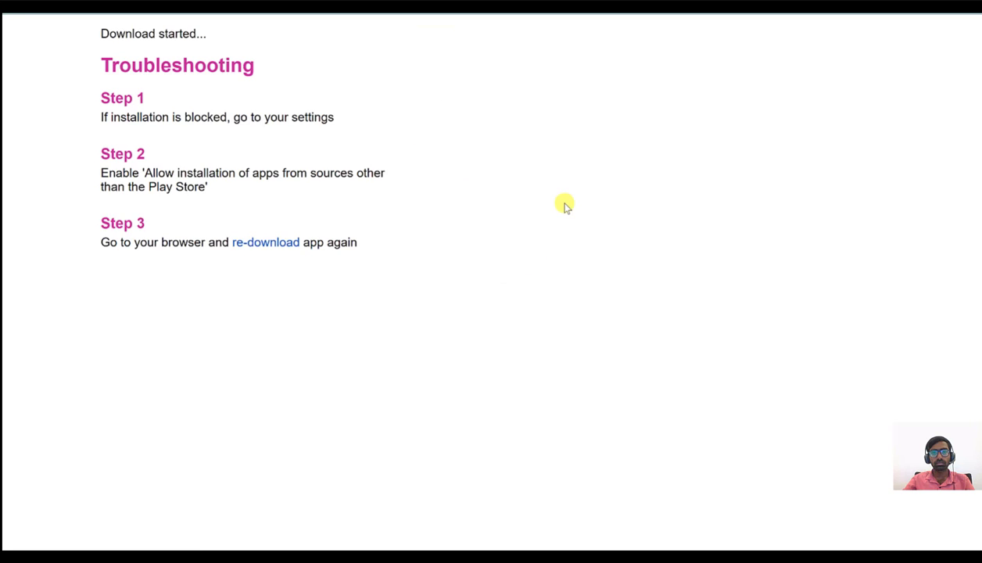
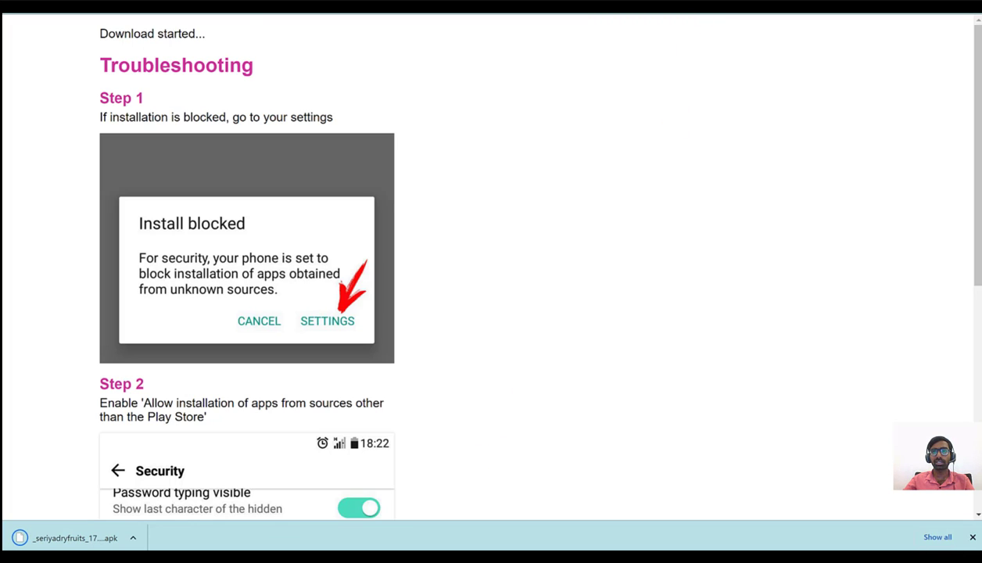
- Open Google Drive in a new tab and create a folder named Seriya App in My Drive
key("ctrl+t")
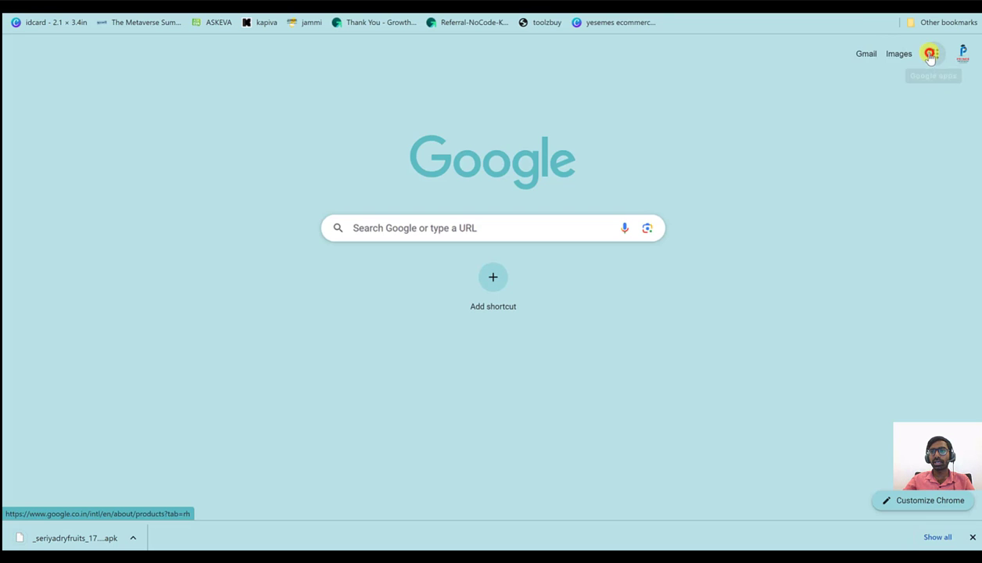
left_click(935, 54)
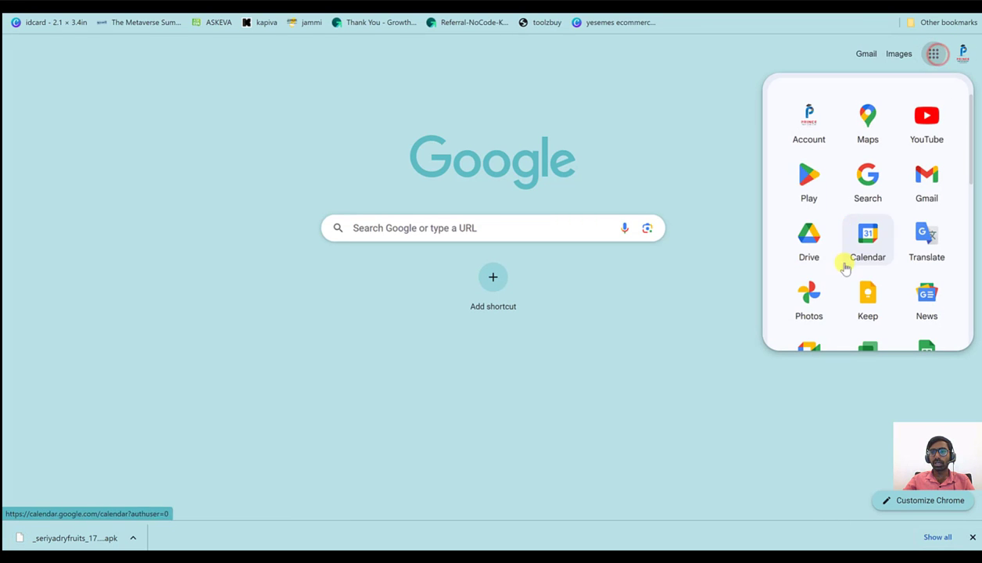
left_click(811, 238)
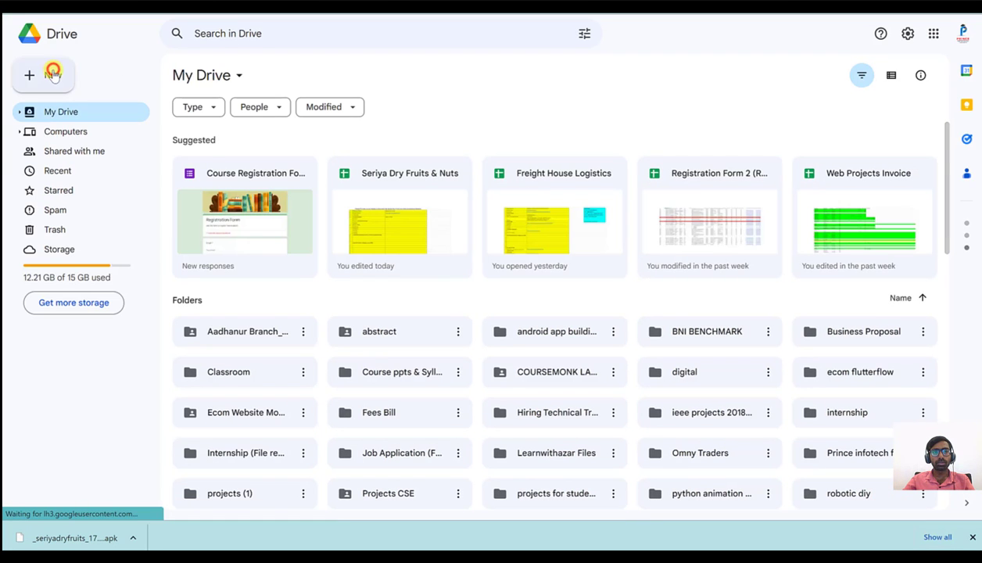
left_click(52, 70)
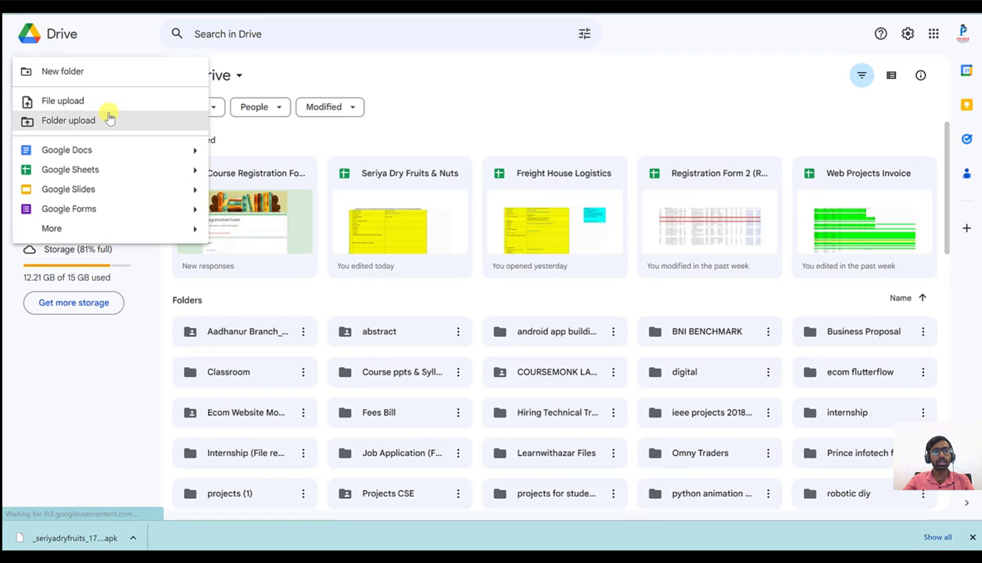
left_click(105, 71)
key("Caps_Lock")
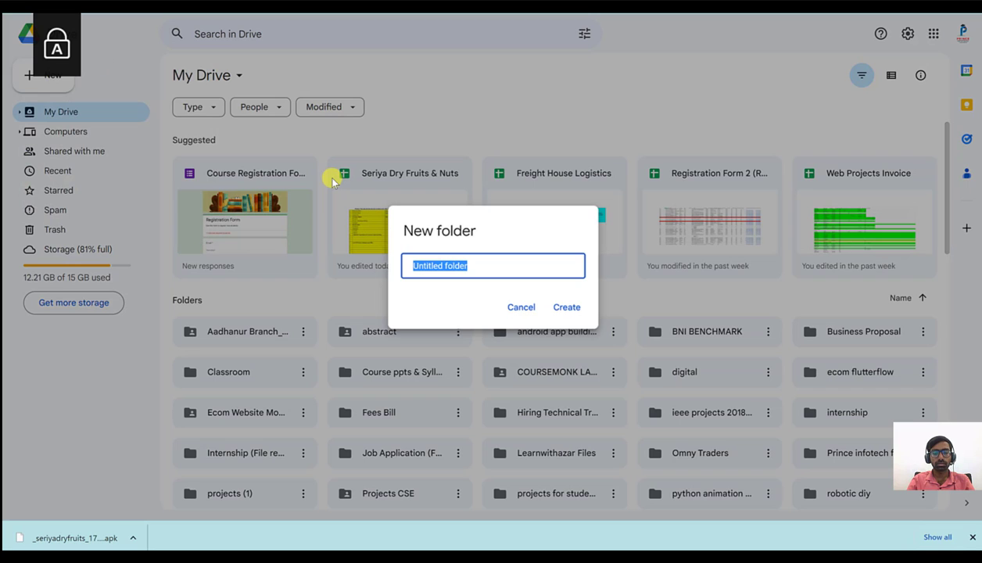
type("S")
key("Caps_Lock")
type("eriya")
key("Caps_Lock")
type("App")
left_click(569, 305)
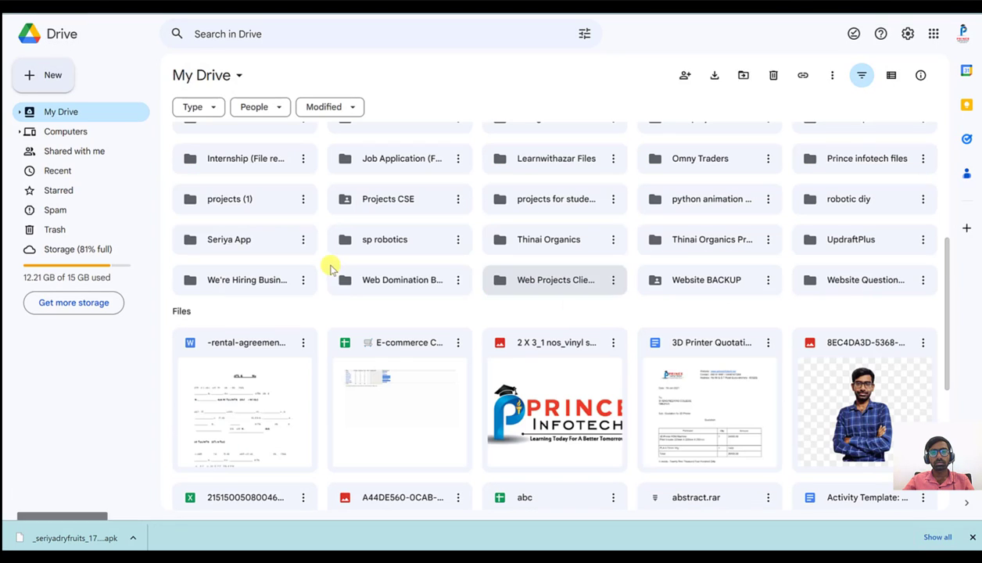
- Upload the downloaded seriyadryfruits APK file into the Seriya App folder
double_click(248, 245)
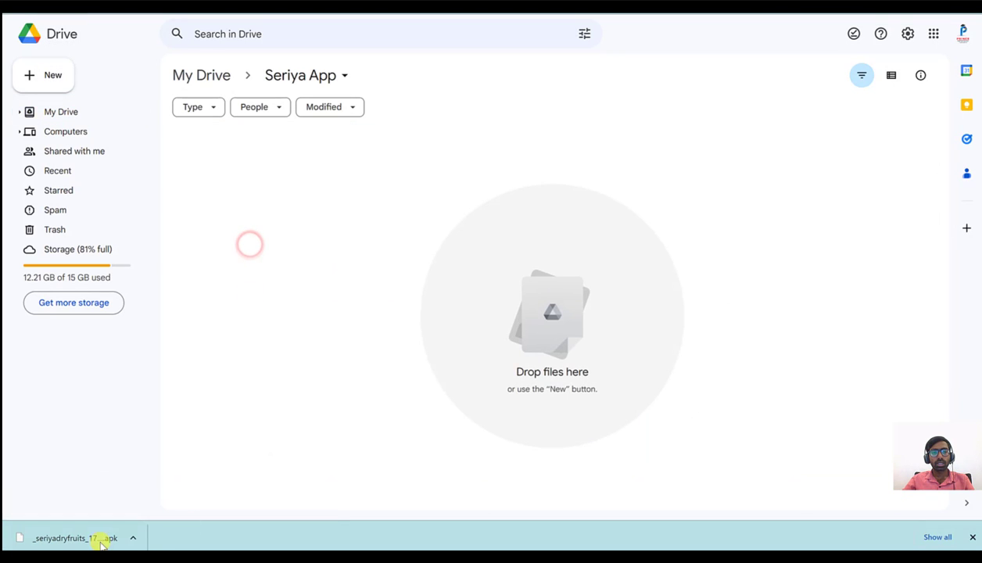
left_click_drag(48, 538, 508, 296)
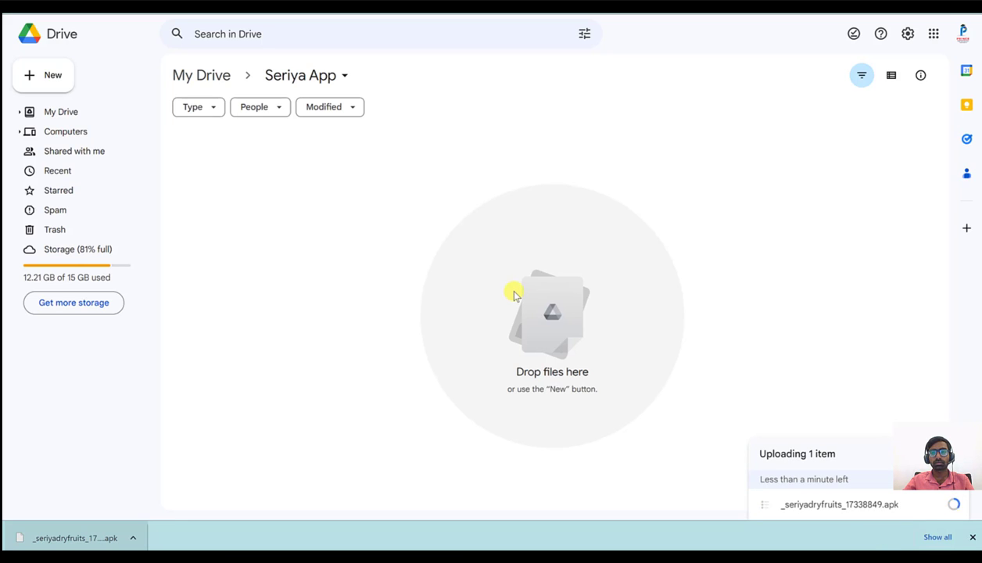
left_click(974, 538)
- Share the APK file with anyone who has the link and copy its link
left_click(261, 223)
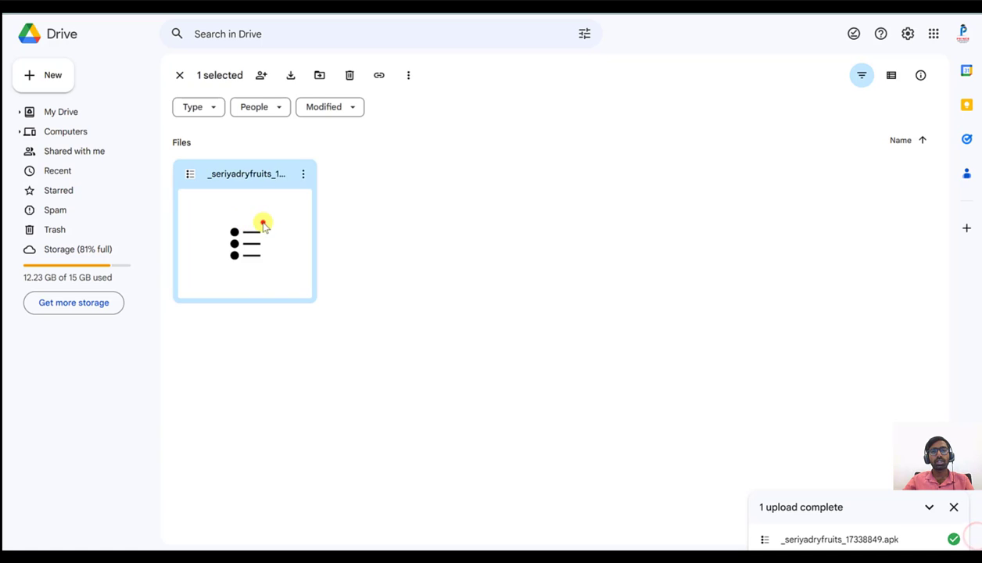
right_click(263, 226)
mouse_move(344, 340)
left_click(539, 344)
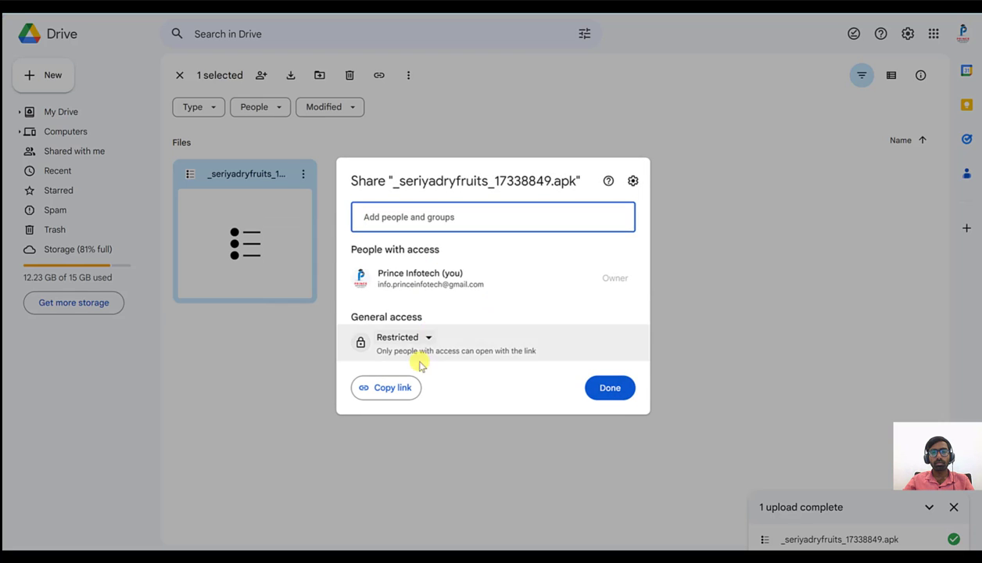
left_click(412, 338)
left_click(439, 390)
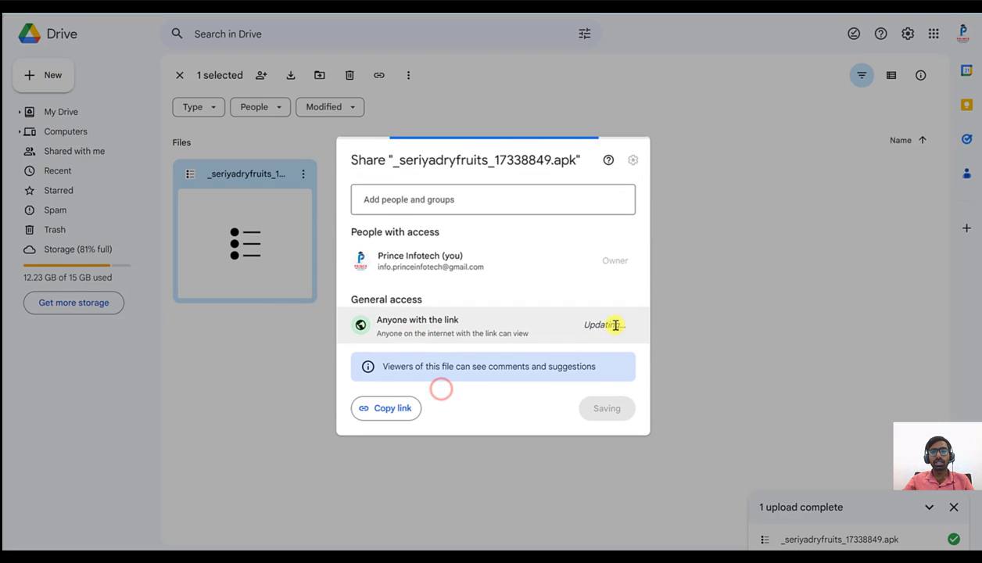
left_click(382, 410)
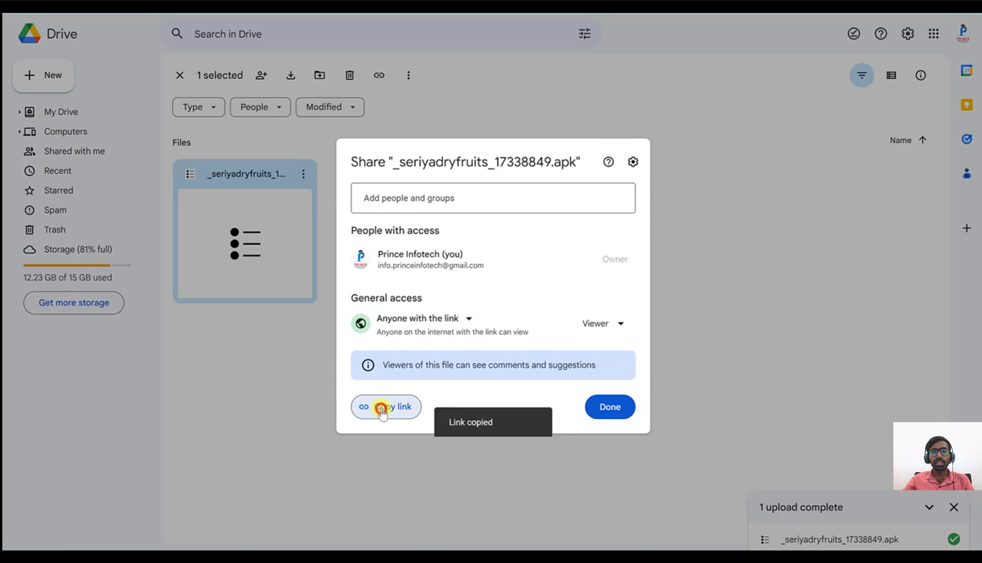
left_click(613, 408)
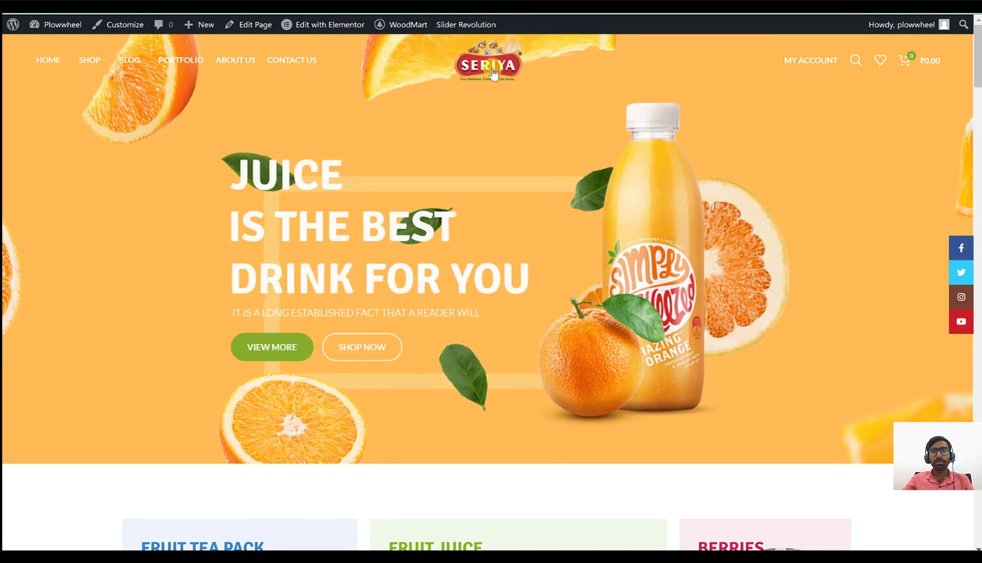
- Return to the Seriya store home page, review it down to the footer, and open the dark footer column block in Elementor
left_click(492, 70)
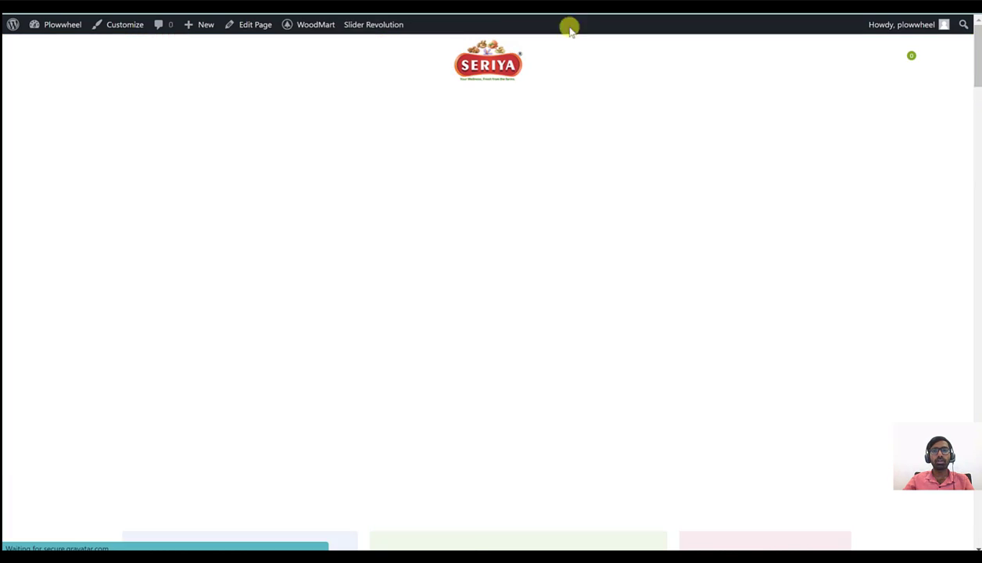
scroll(608, 338, "down", 20)
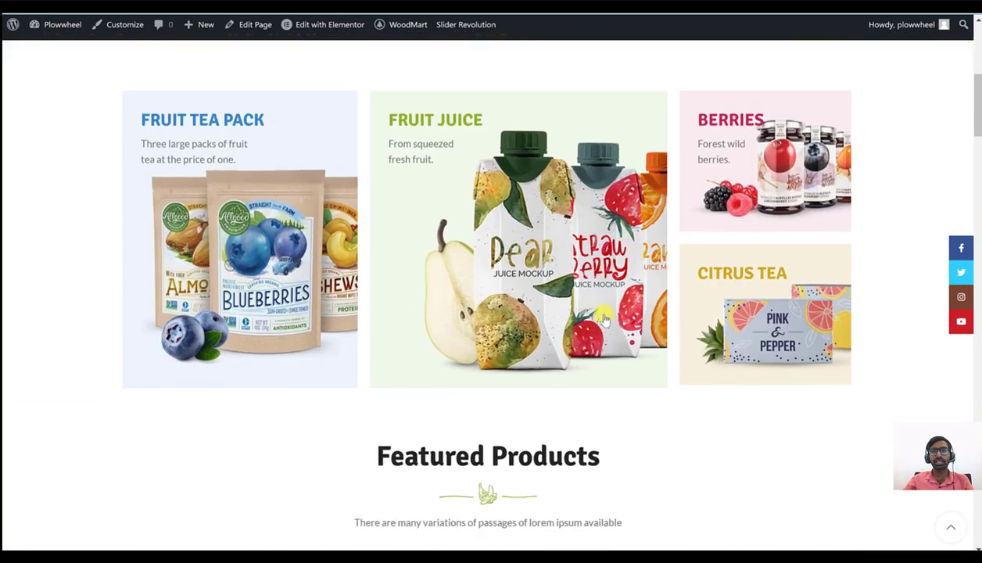
scroll(608, 321, "down", 20)
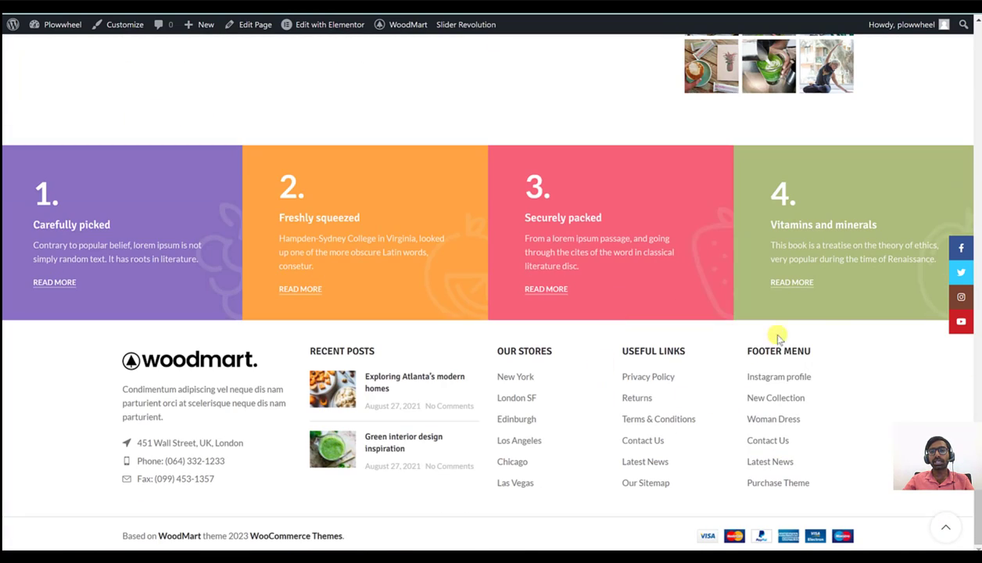
scroll(703, 437, "up", 15)
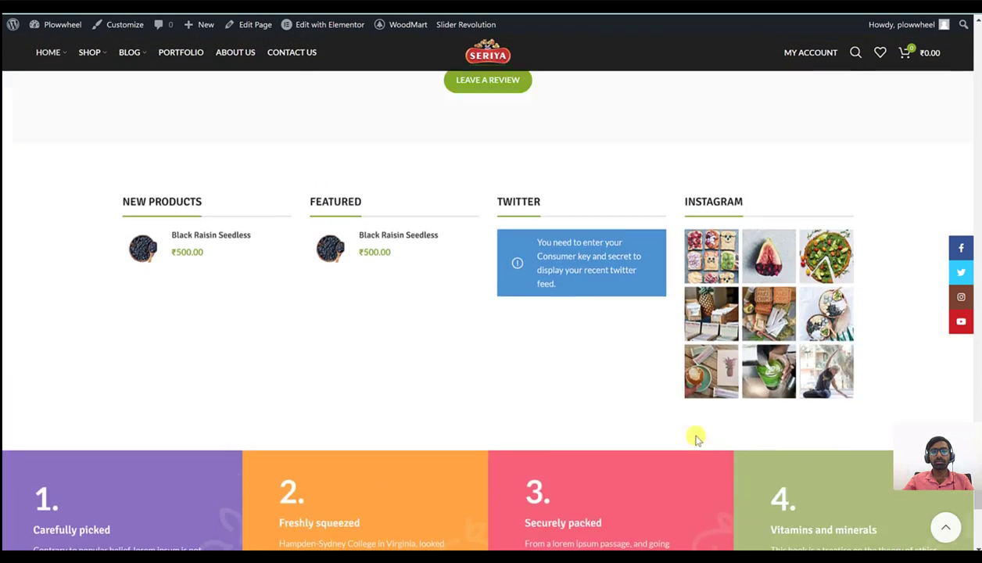
scroll(547, 234, "down", 12)
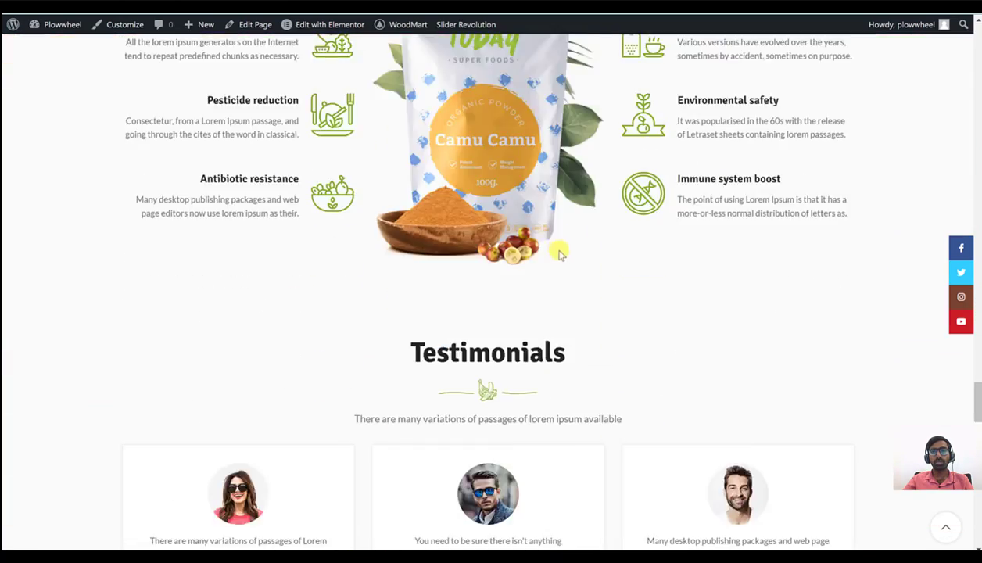
scroll(579, 273, "up", 7)
mouse_move(339, 29)
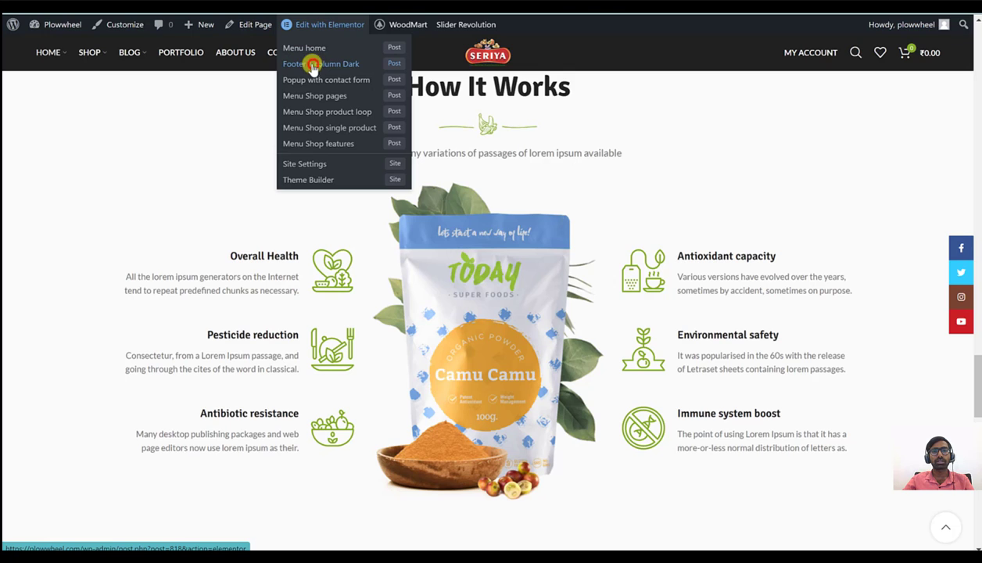
left_click(316, 65)
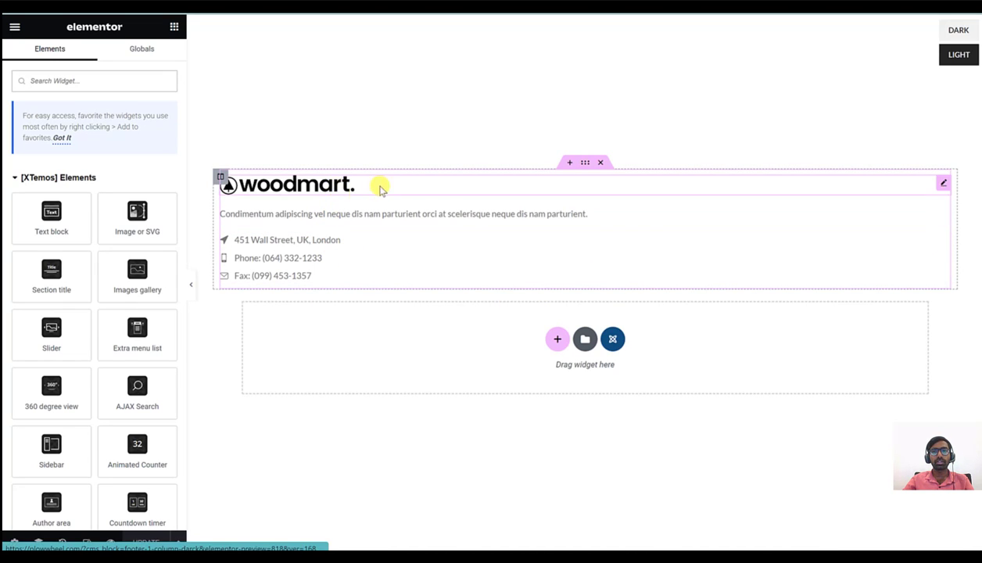
- Delete the contact details and WoodMart logo from the footer block and change the remaining text to "Click the Button to Download App"
right_click(350, 262)
left_click(383, 501)
right_click(335, 227)
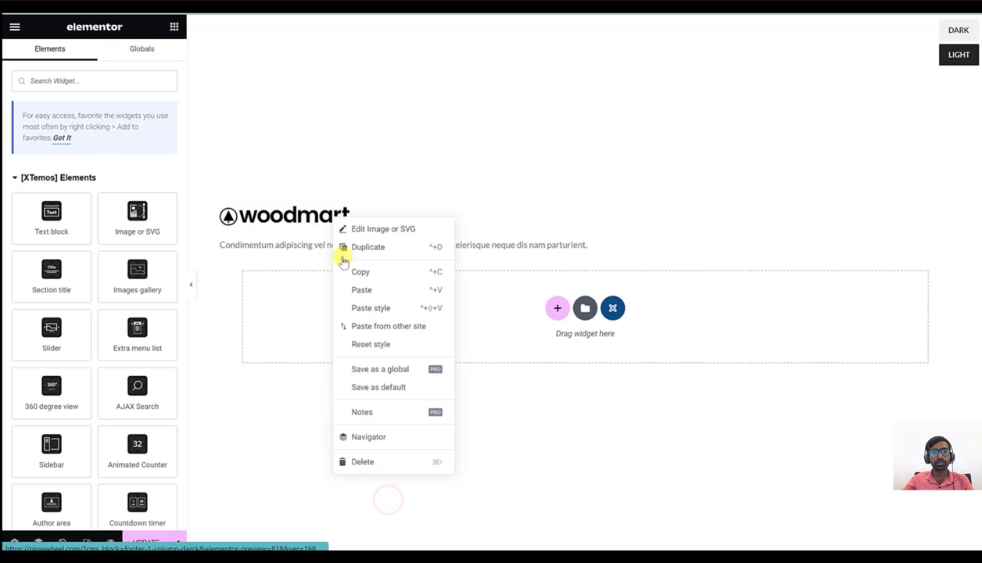
left_click(372, 462)
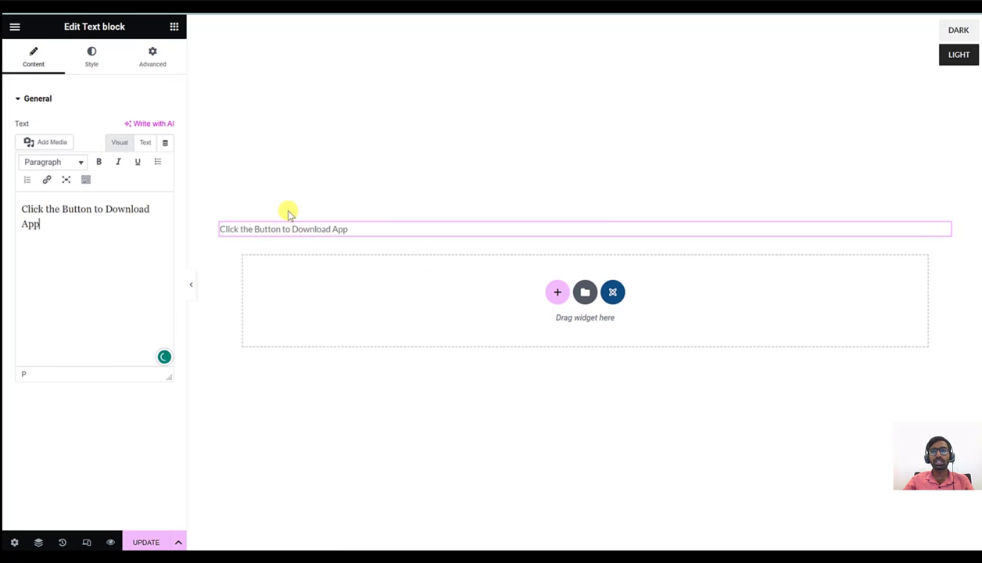
key("ctrl+t")
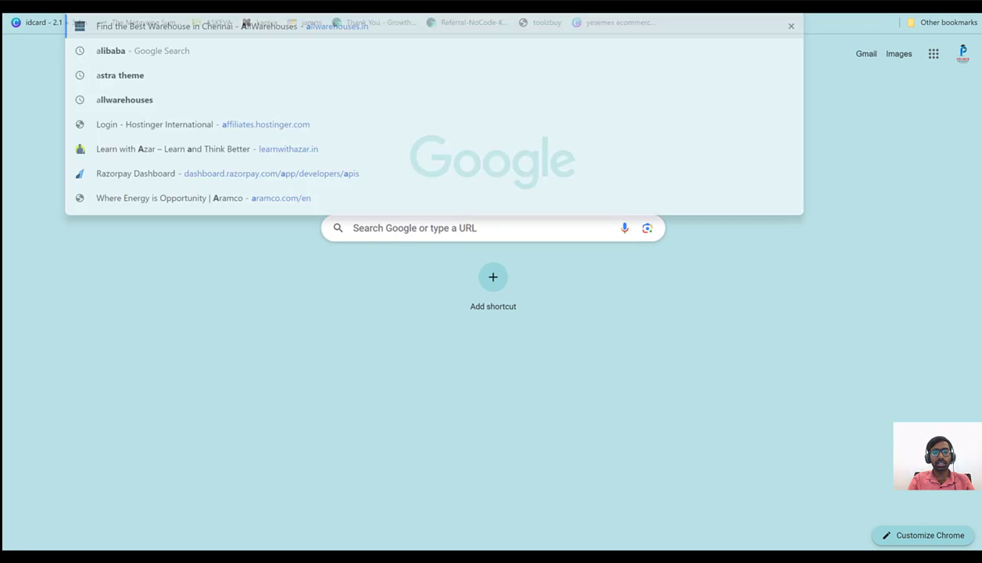
key("ctrl+w")
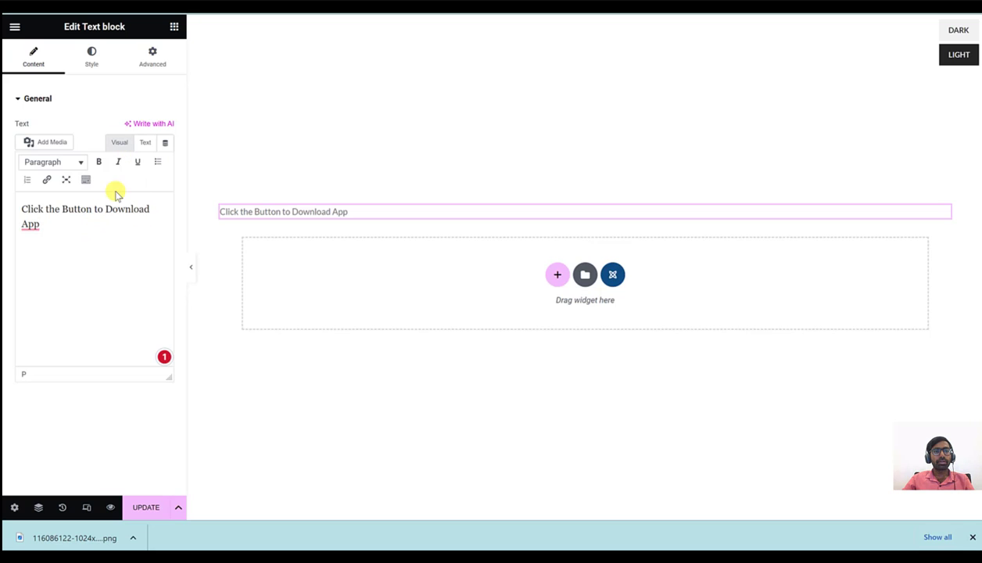
left_click(174, 26)
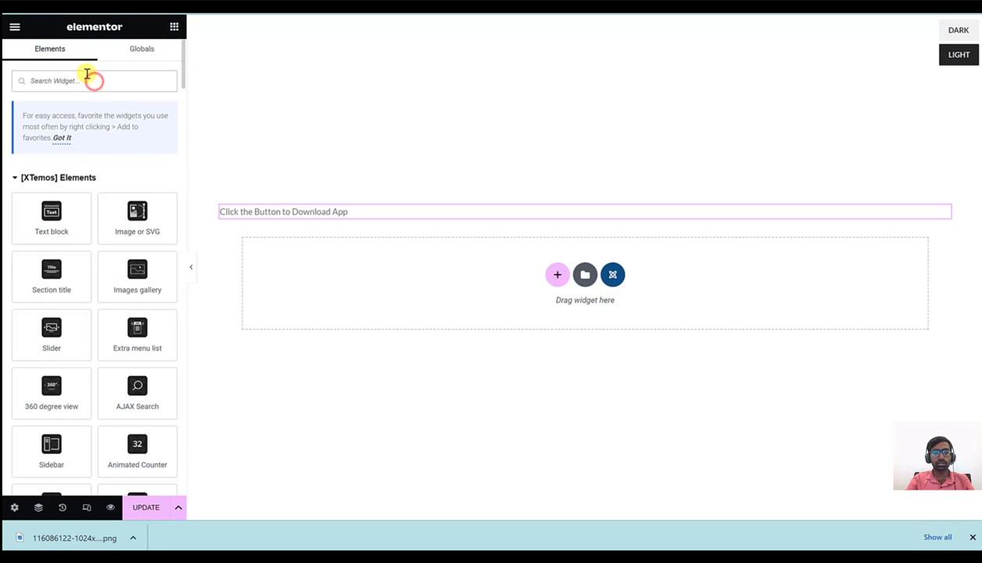
type("imag")
left_click_drag(67, 210, 283, 211)
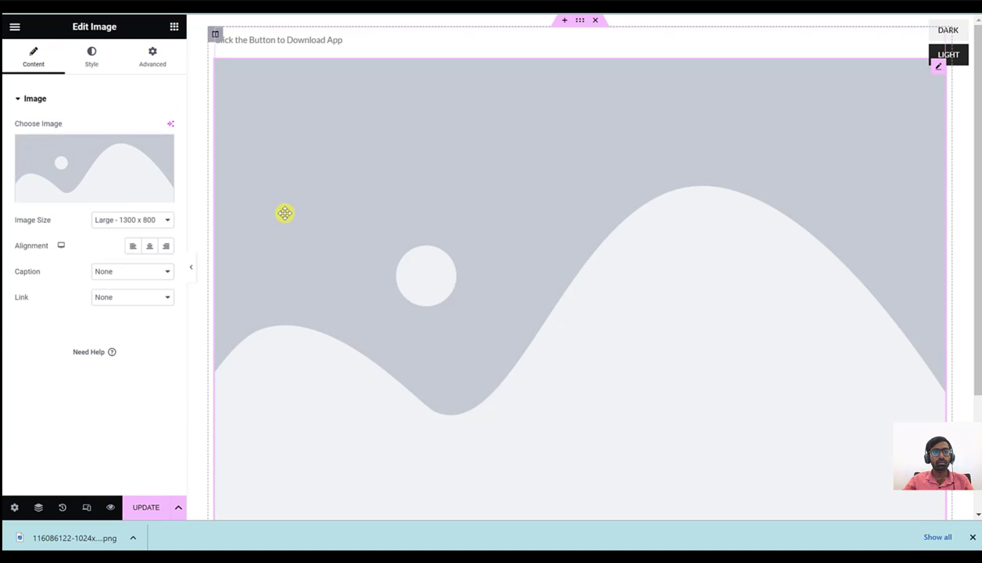
left_click(93, 162)
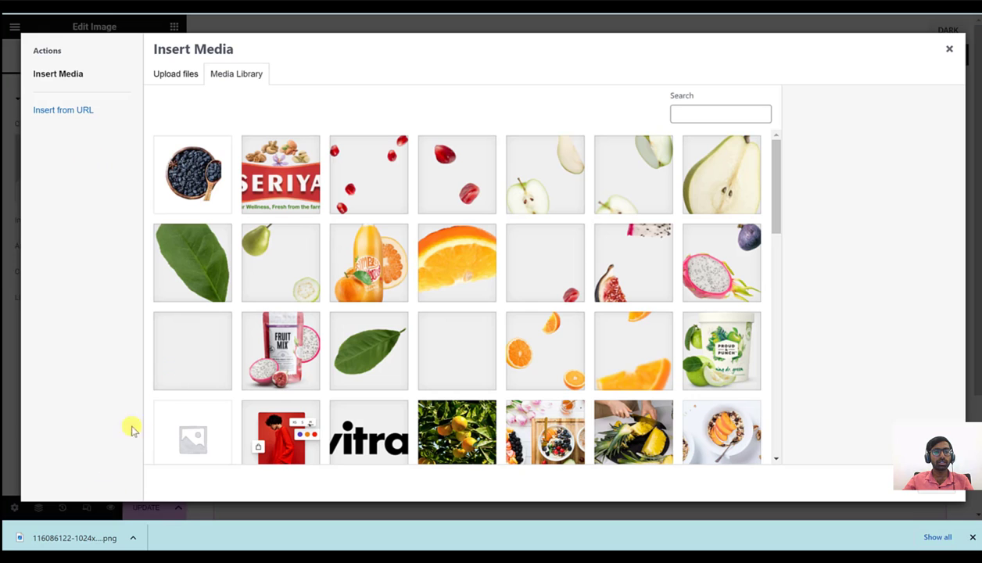
left_click(970, 538)
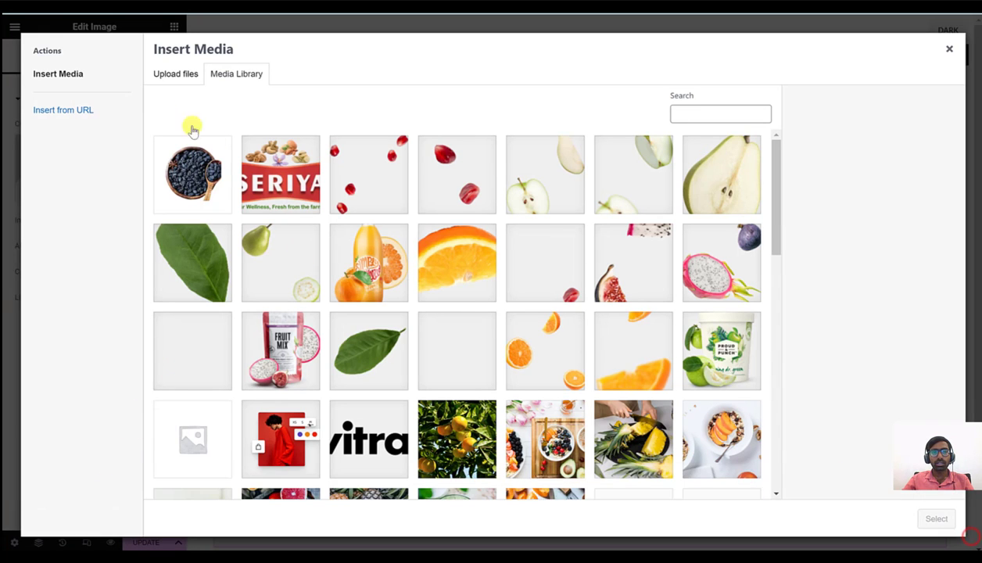
left_click(174, 75)
left_click(561, 268)
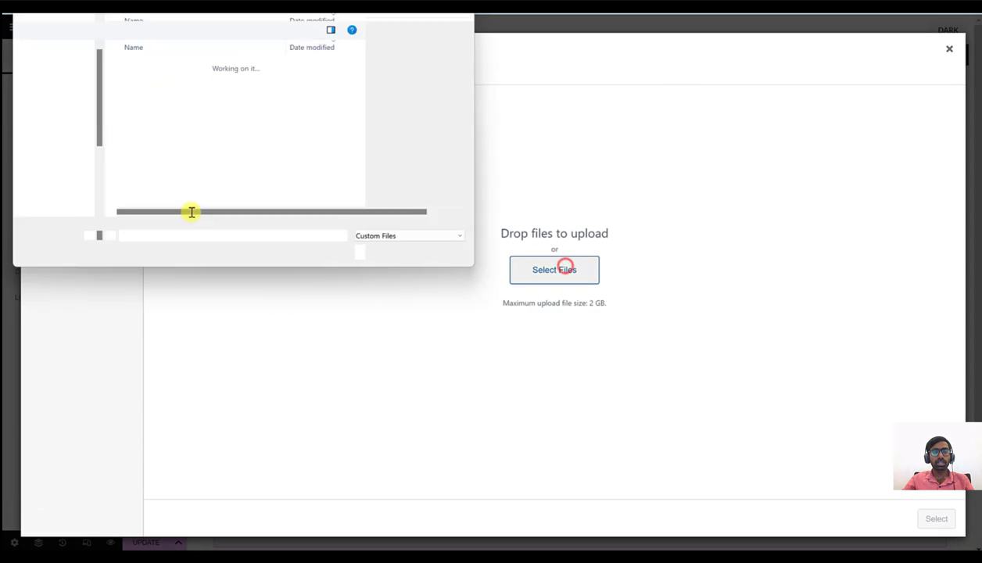
left_click(167, 79)
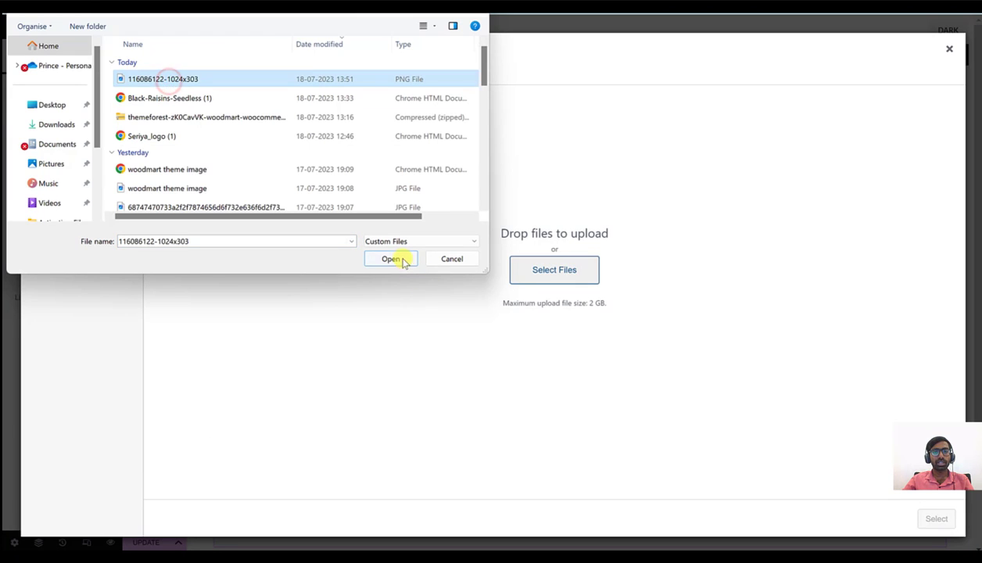
left_click(390, 259)
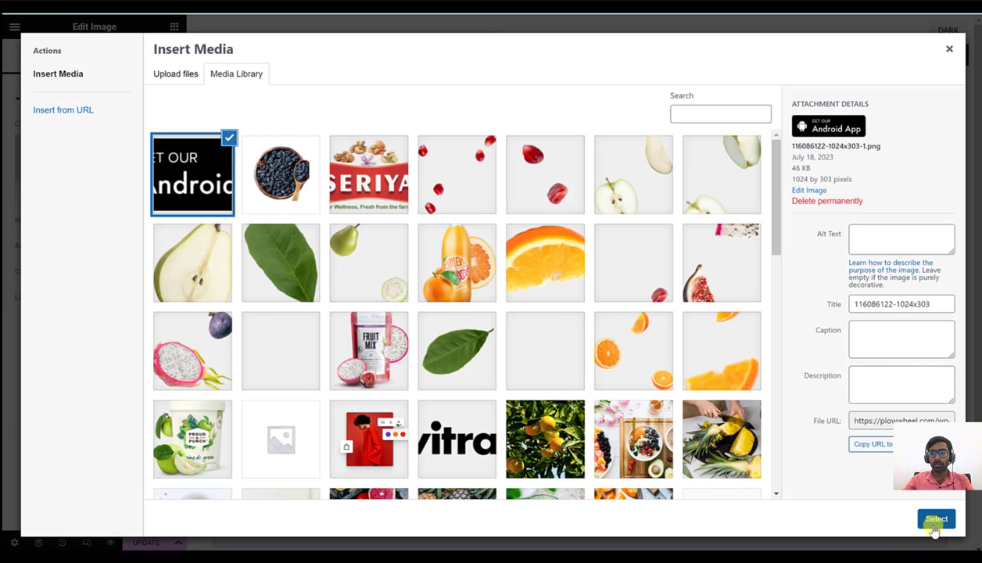
- Insert the uploaded Android app badge in the footer, left-aligned with a maximum width of 20%
left_click(933, 527)
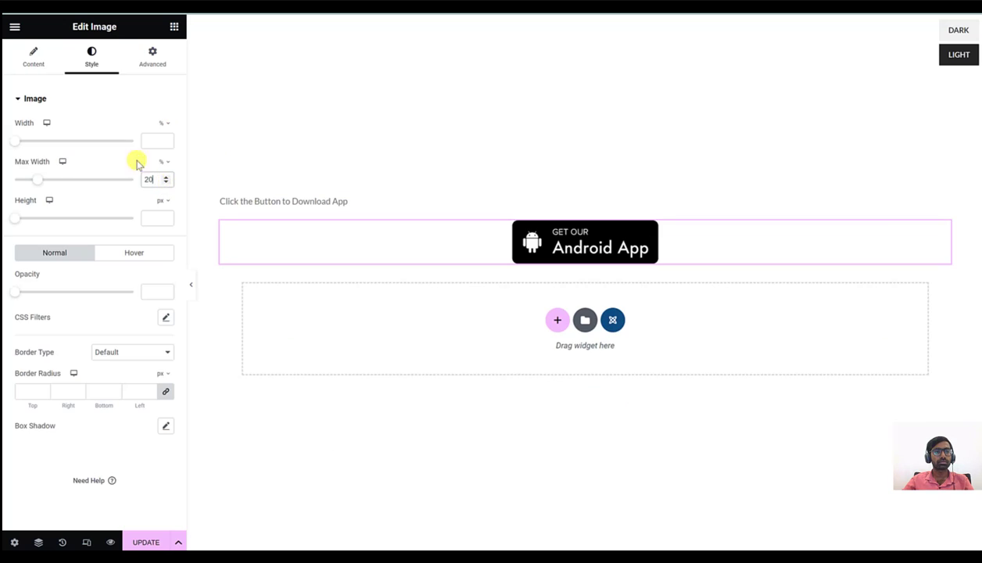
left_click(33, 55)
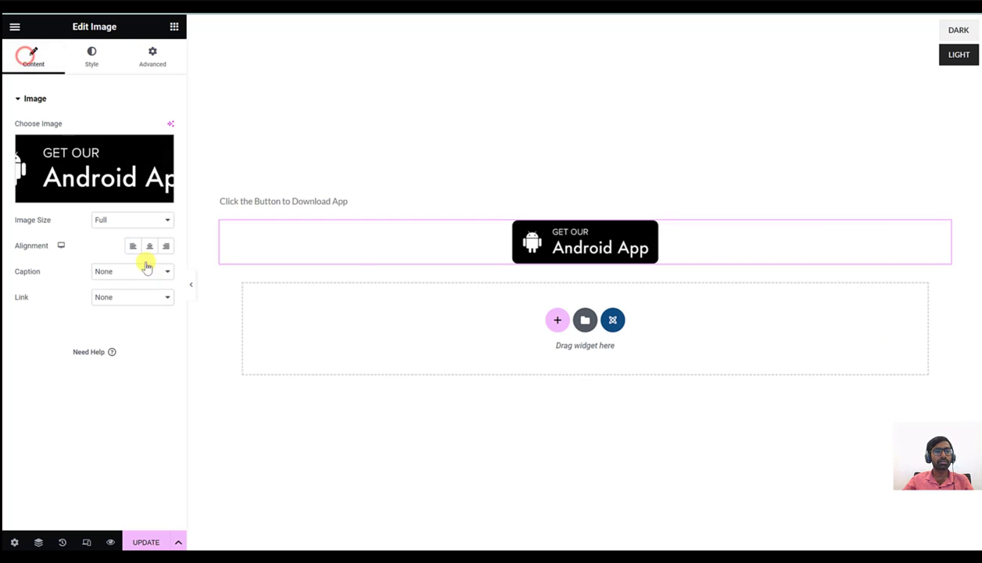
left_click(132, 245)
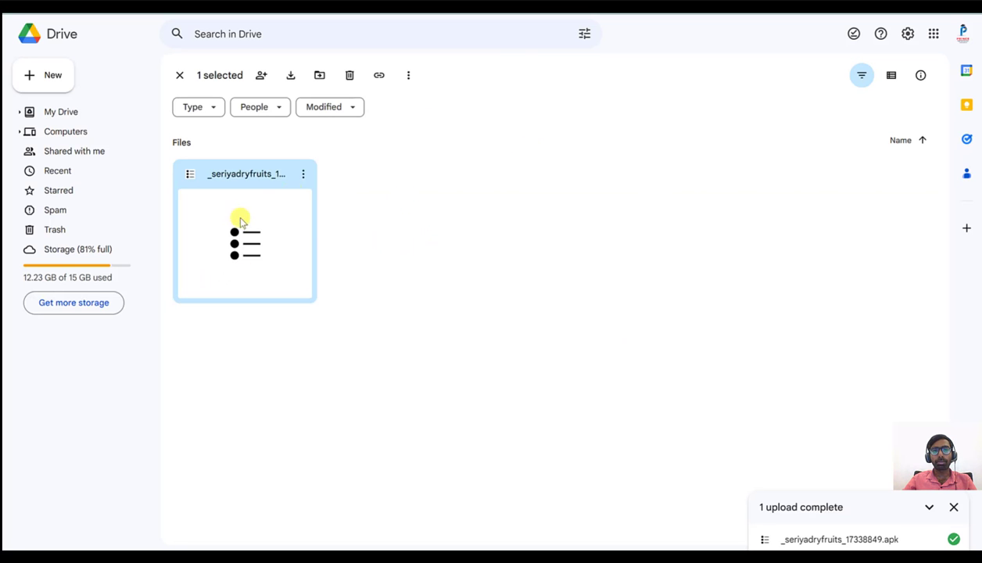
- Copy the Google Drive sharing link of the _seriyadryfruits_17338849.apk file
left_click(299, 175)
left_click(350, 294)
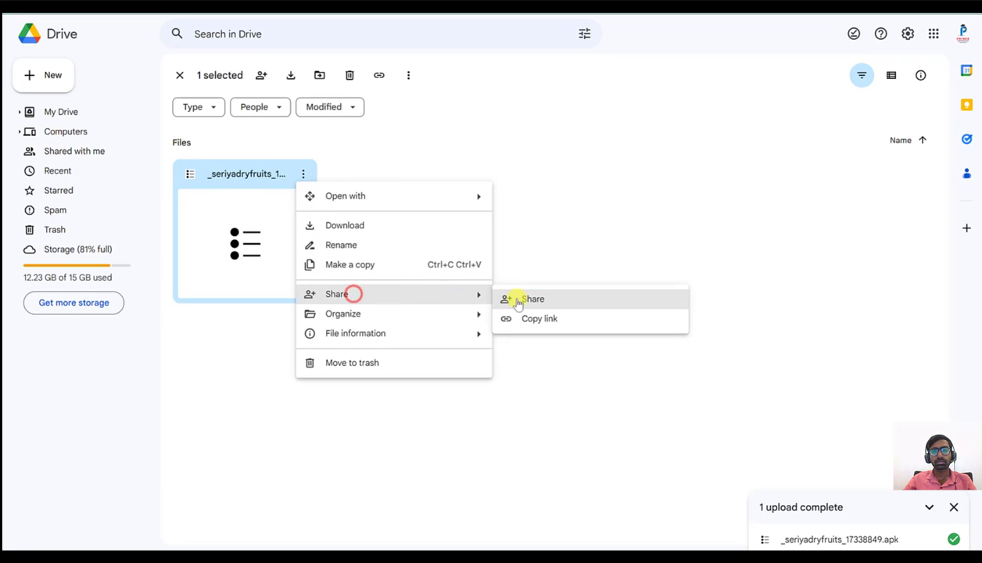
left_click(537, 305)
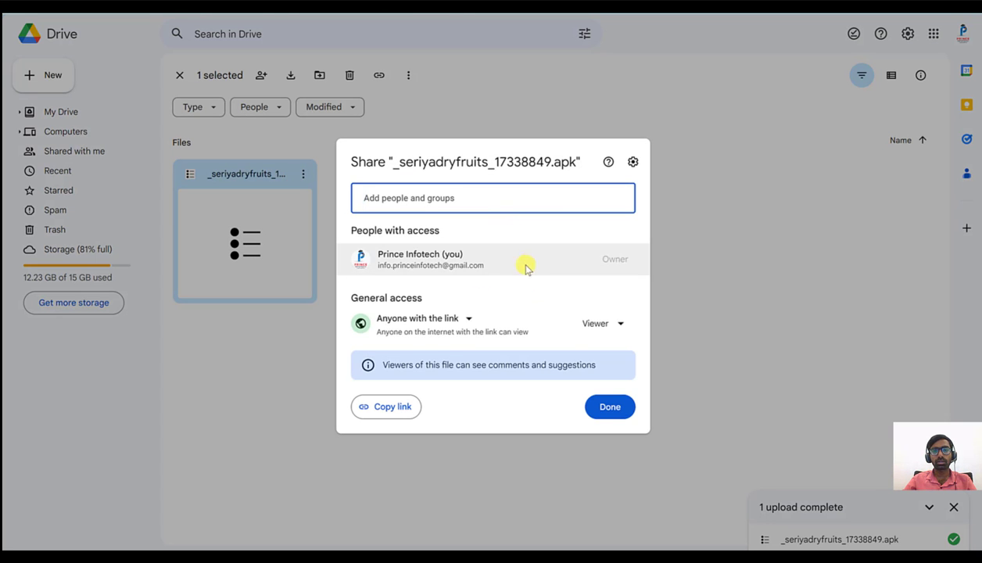
left_click(385, 408)
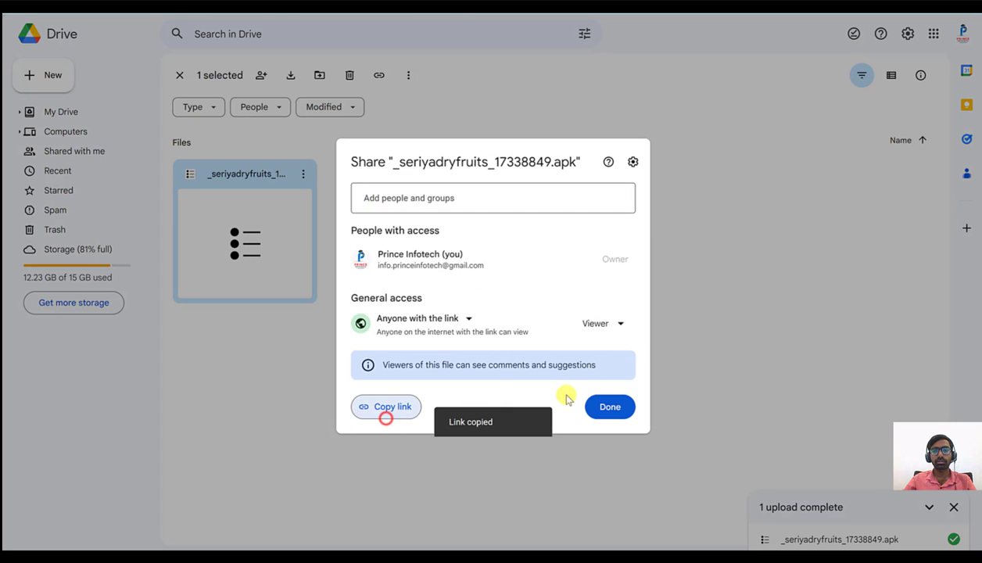
left_click(615, 403)
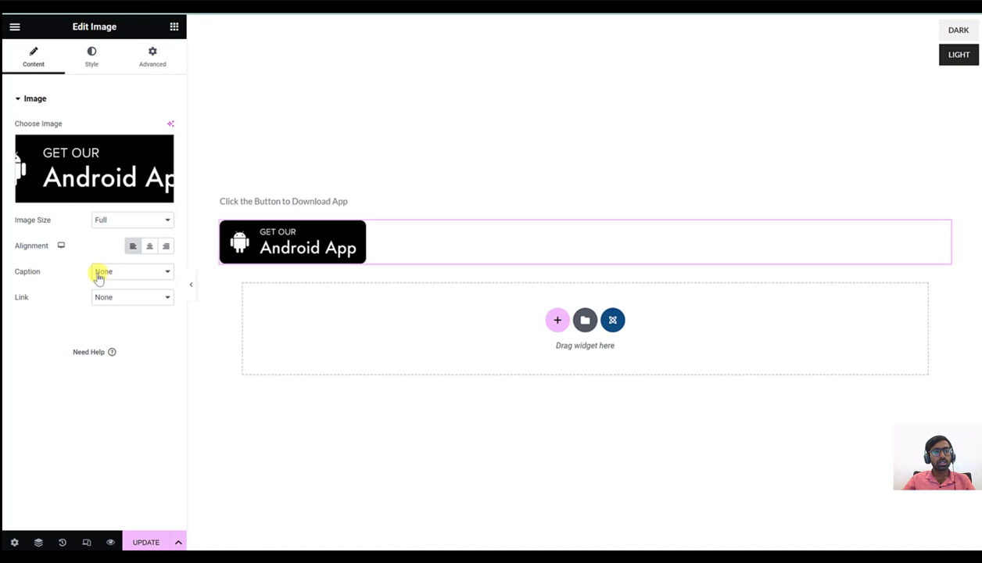
- In the Elementor footer block, link the Android app badge to the copied Drive address as a custom URL and update the block
left_click(122, 298)
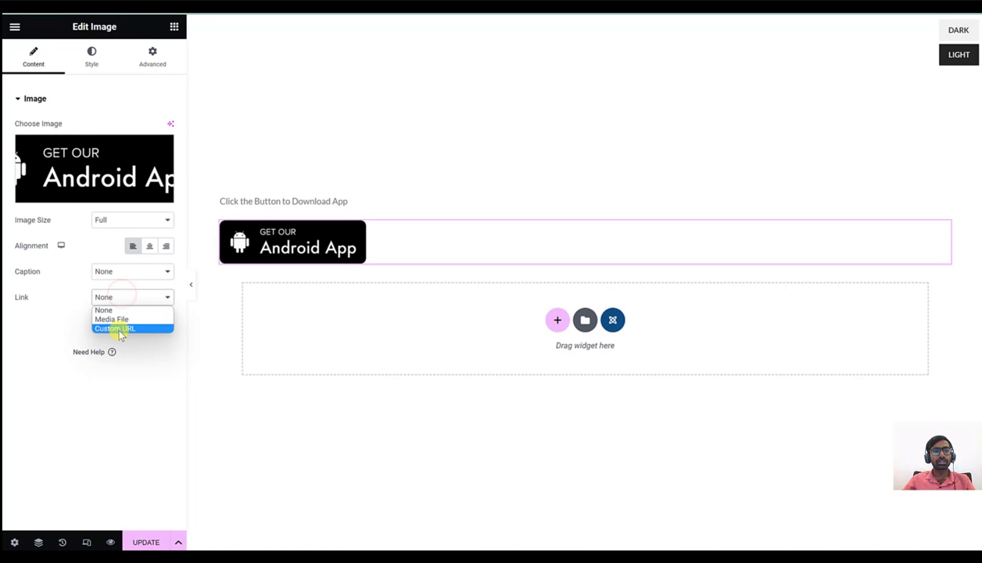
left_click(120, 329)
right_click(69, 326)
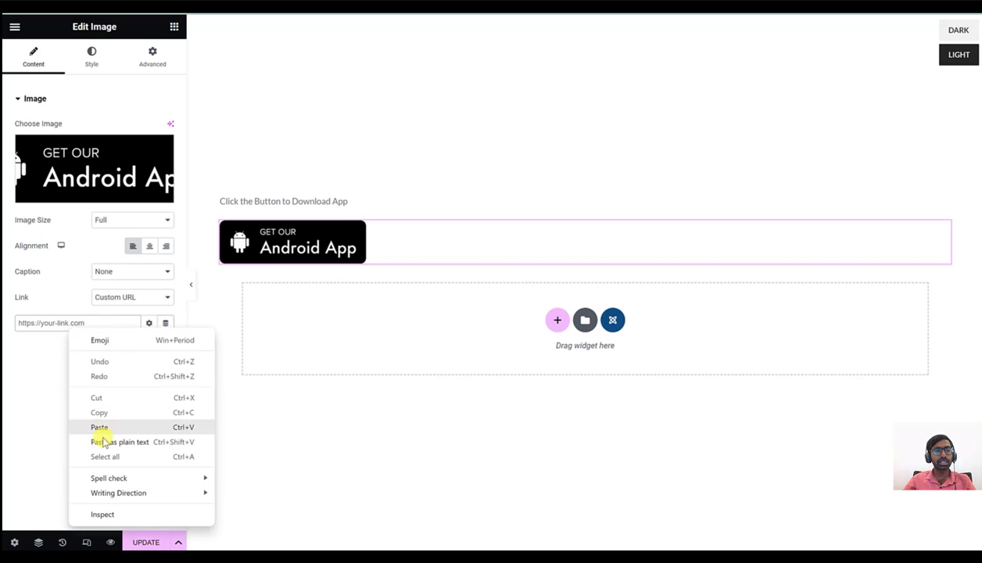
left_click(107, 427)
left_click(149, 323)
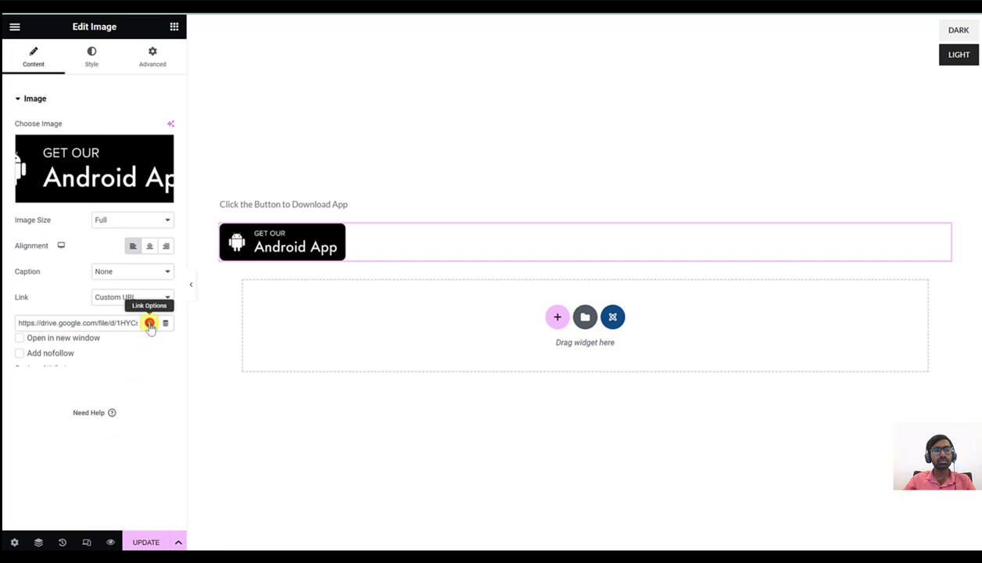
left_click(144, 539)
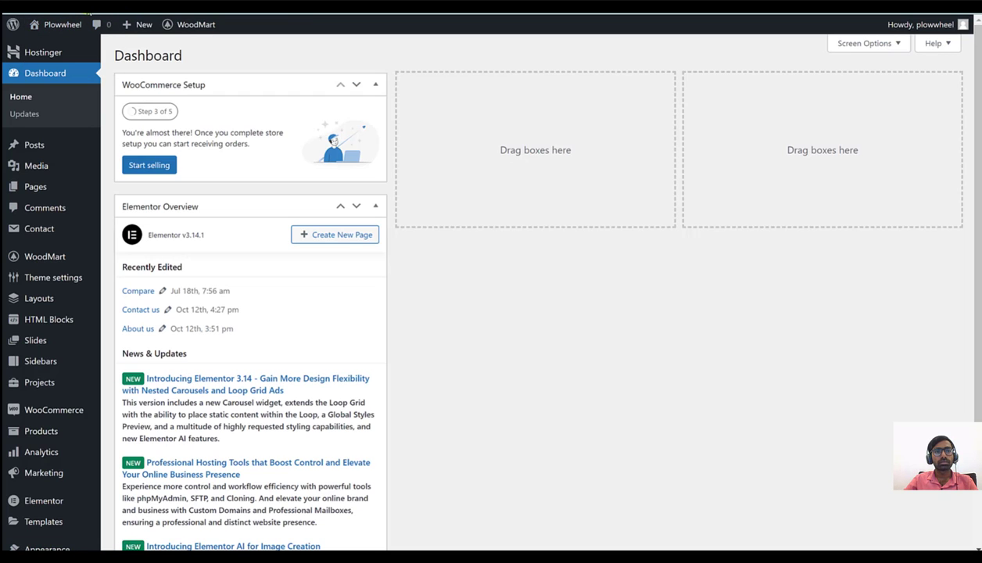
- Load the Seriya store website in a new incognito window using the copied site address
left_click(976, 17)
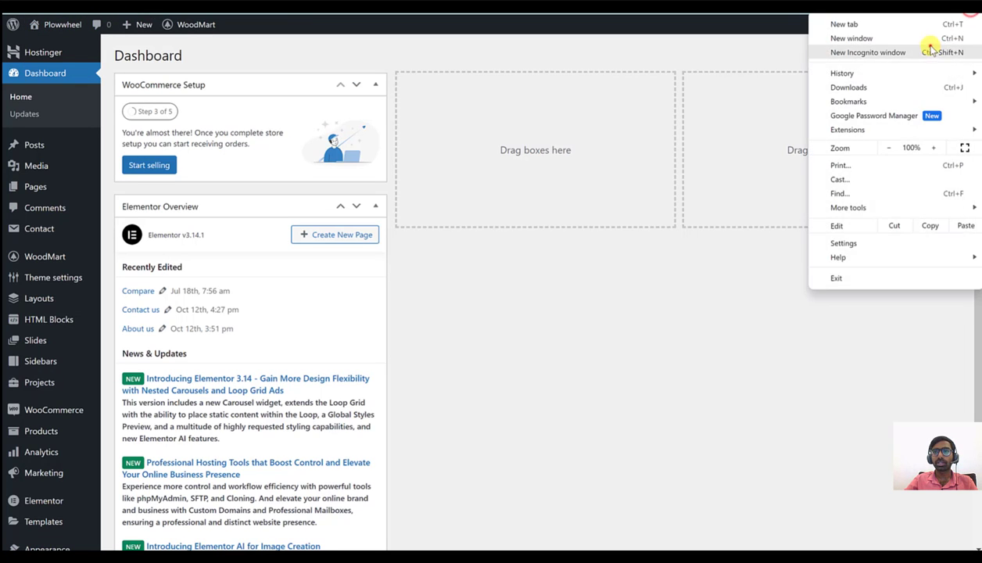
left_click(931, 44)
key("ctrl+v")
key("Return")
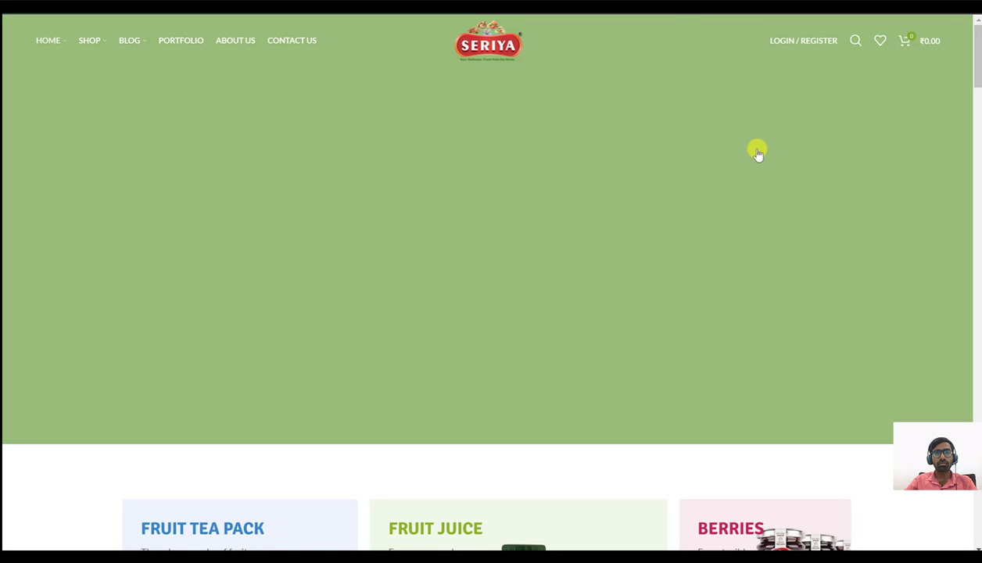
- Follow the Android app badge link in the store's footer and download the APK from its Drive page
scroll(977, 360, "down", 15)
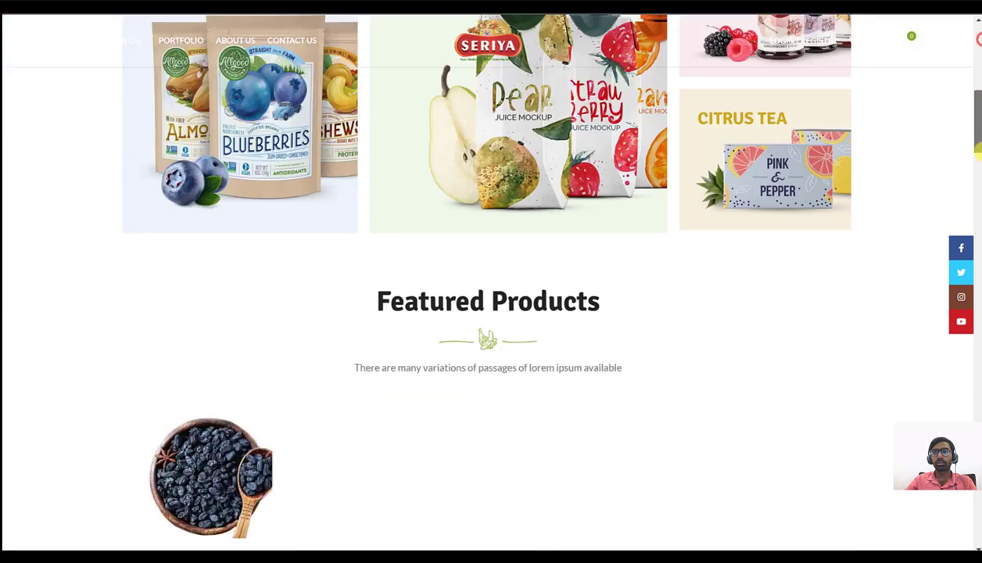
scroll(977, 359, "down", 10)
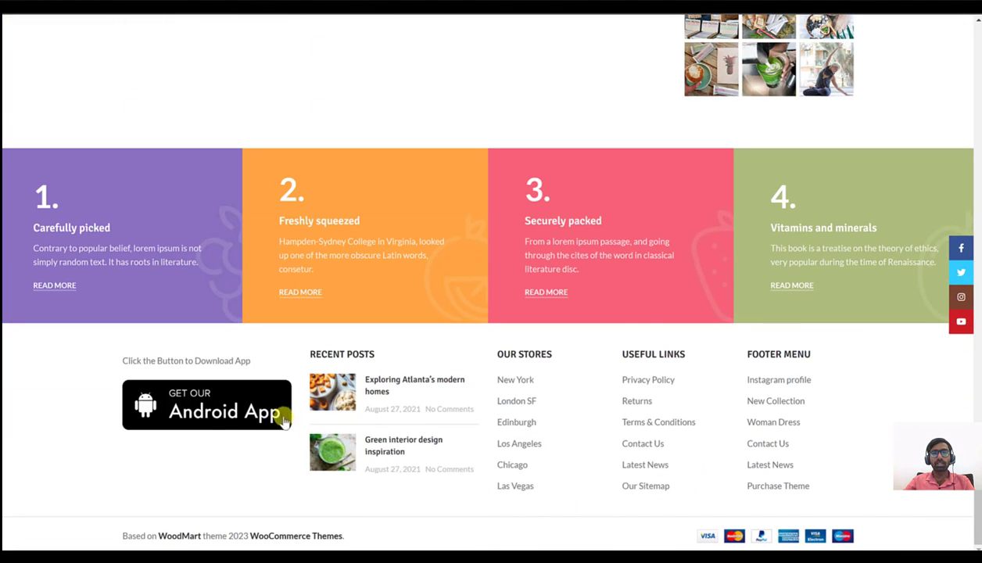
left_click(197, 415)
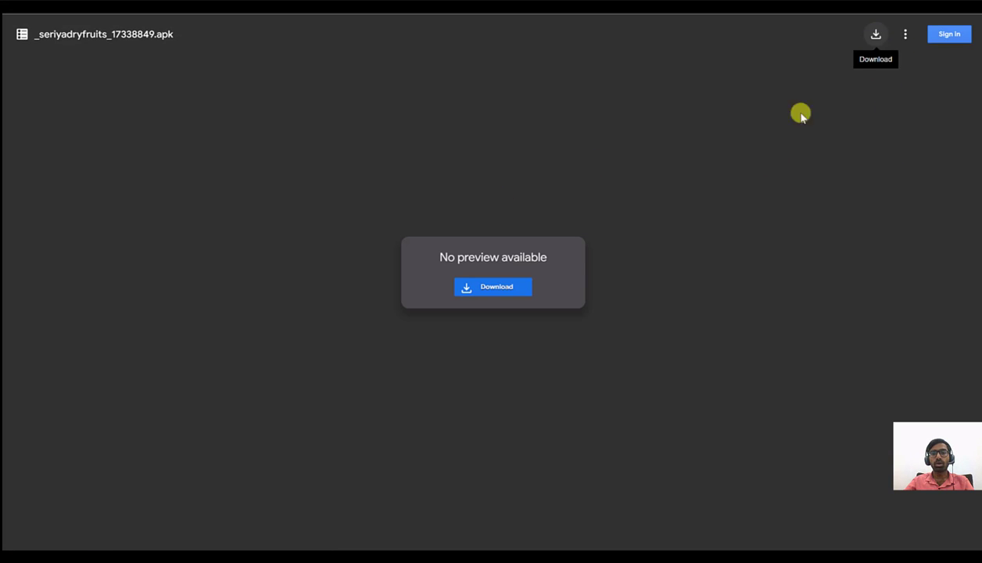
left_click(500, 287)
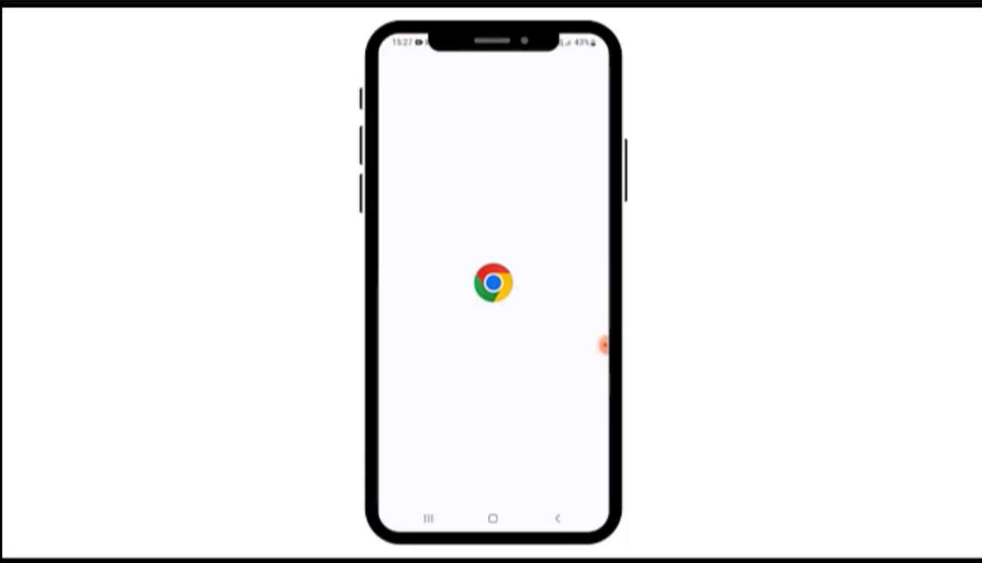
- Switch to Chrome on the Android phone and load plowwheel.com
left_click(469, 105)
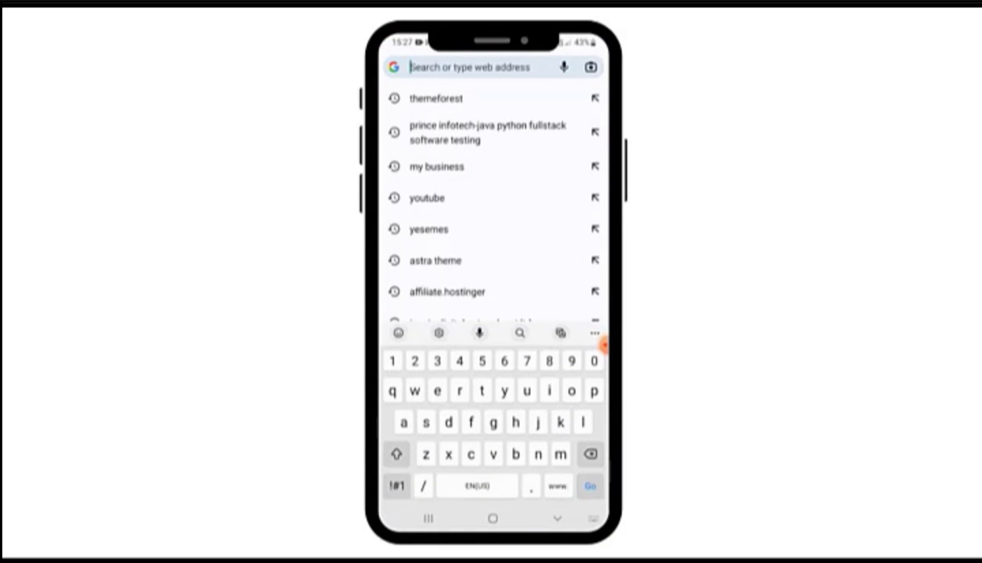
type("pl")
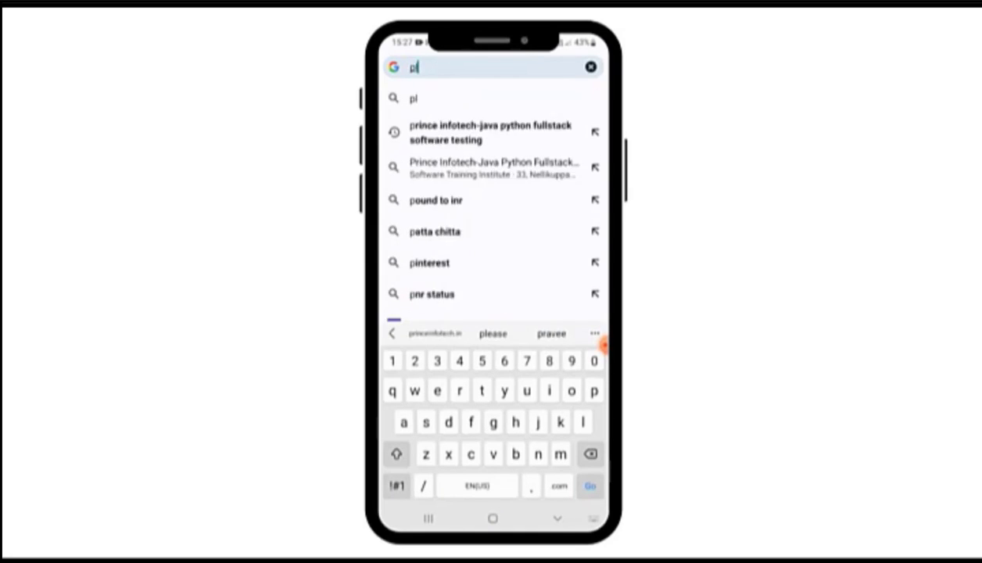
type("owwheel.com")
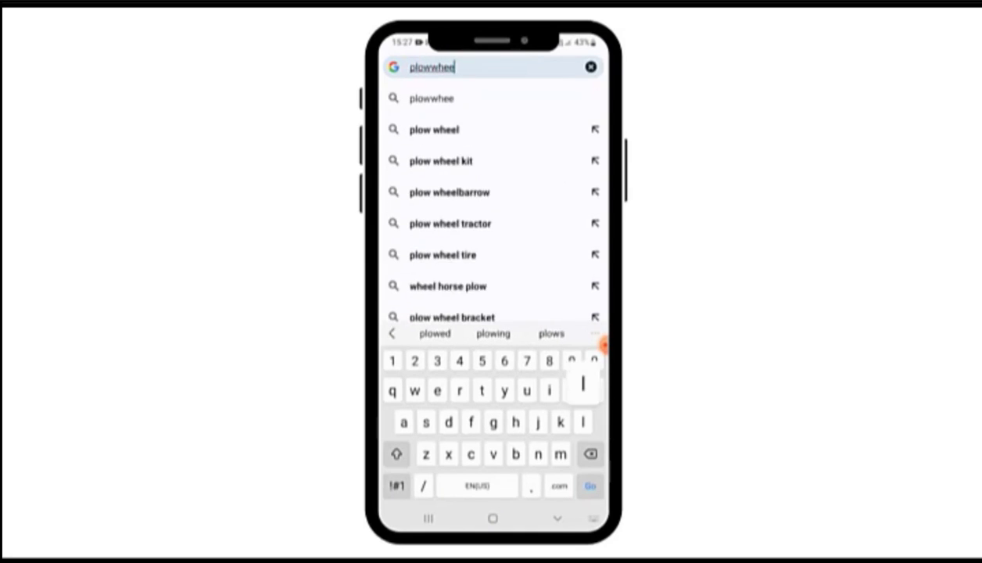
key("Return")
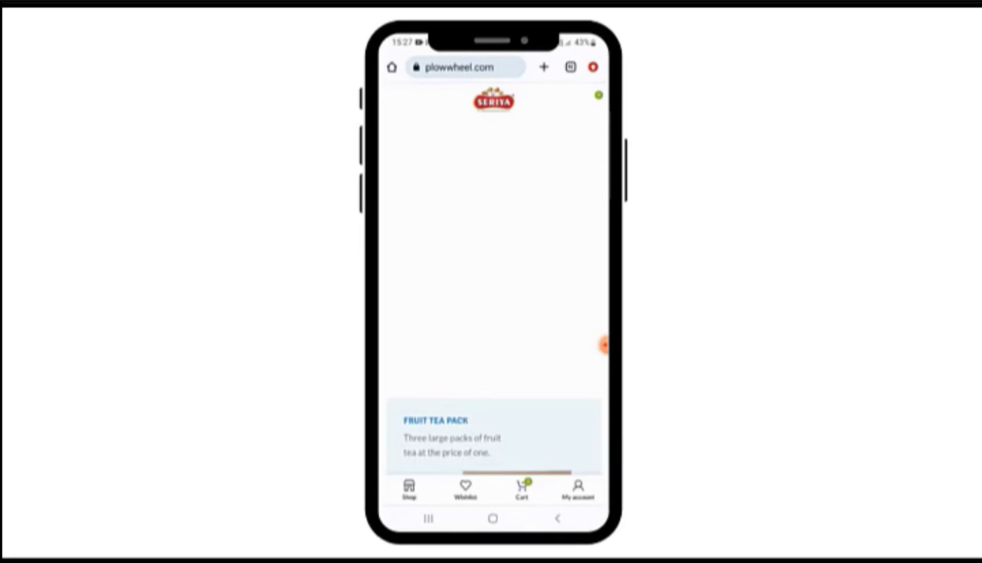
- Follow the Android app badge link in the mobile site's footer and confirm the creative Prince Infotech Google account for opening it
scroll(492, 274, "down", 10)
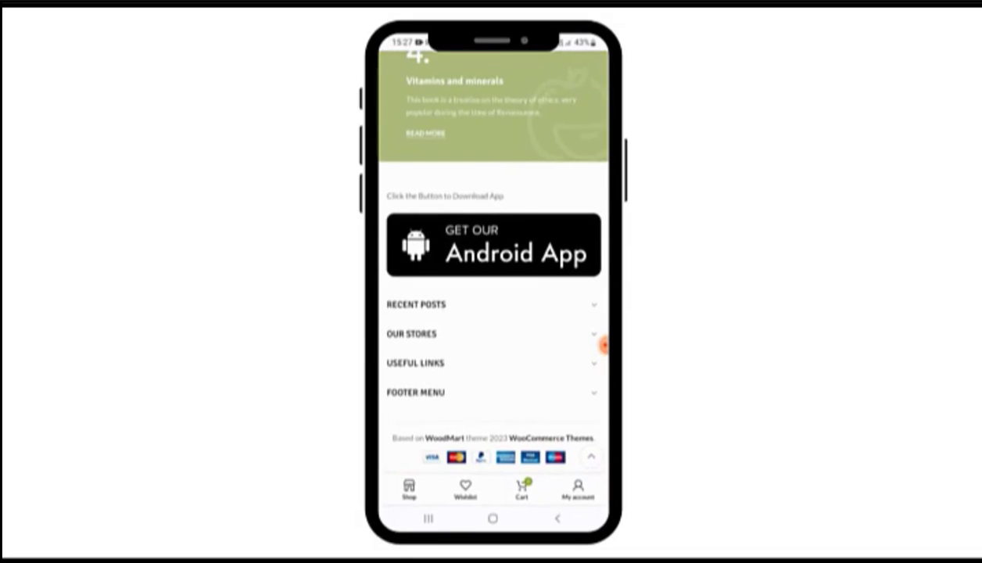
left_click(493, 244)
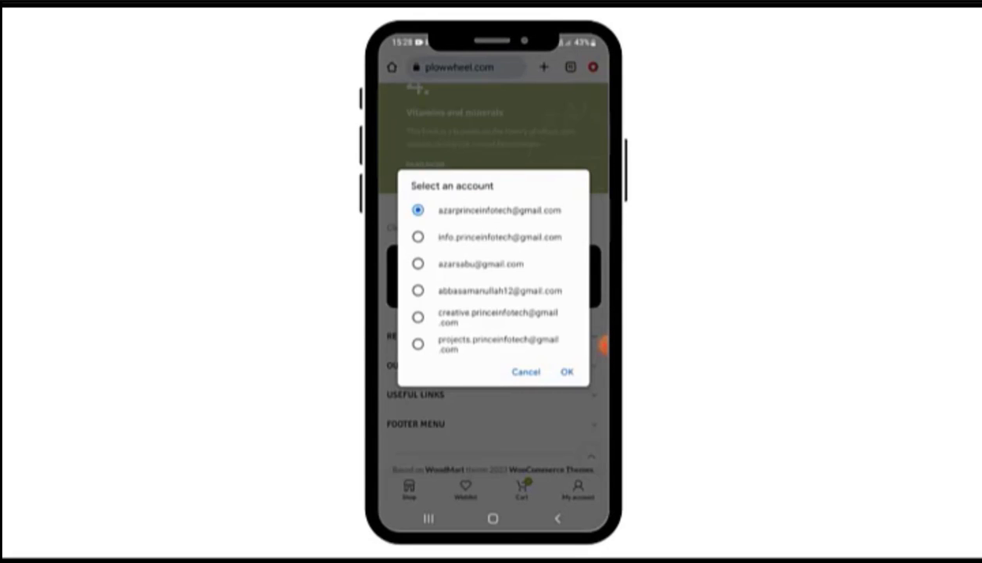
left_click(418, 316)
left_click(566, 371)
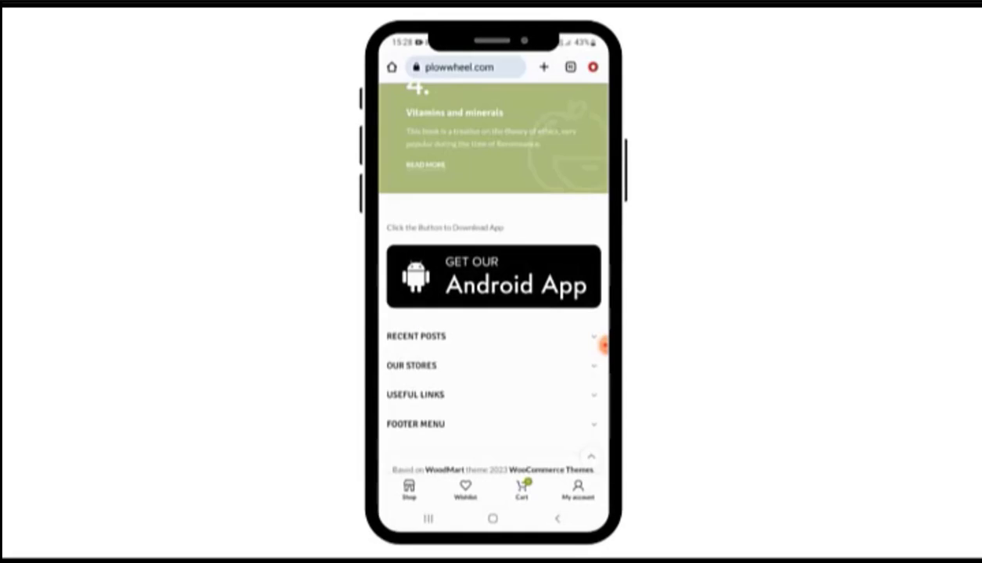